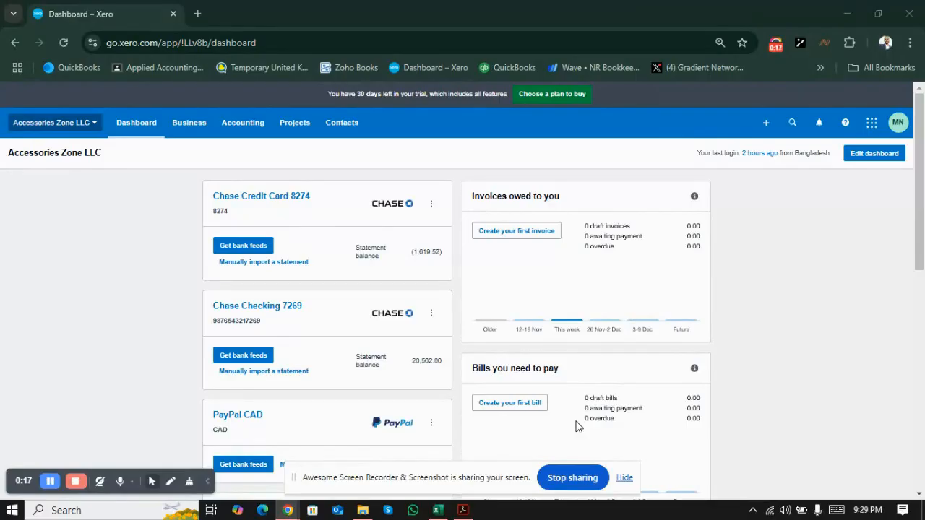
Step: Switch between the Amazon payment statement PDF in Acrobat and the Journal workbook in Excel to match product charges to Amazon Sales
{"action": "key", "text": "alt+Tab"}
{"action": "key", "text": "alt+Tab"}
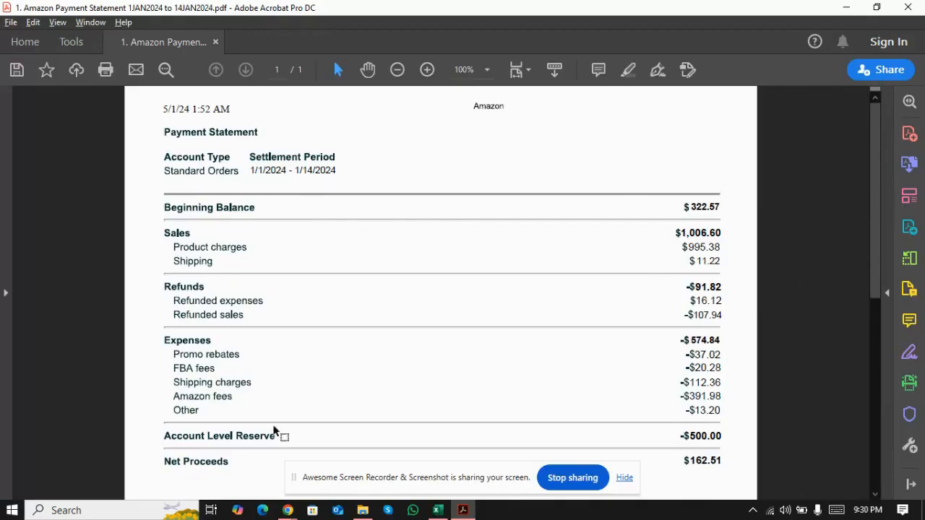
{"action": "key", "text": "alt+Tab"}
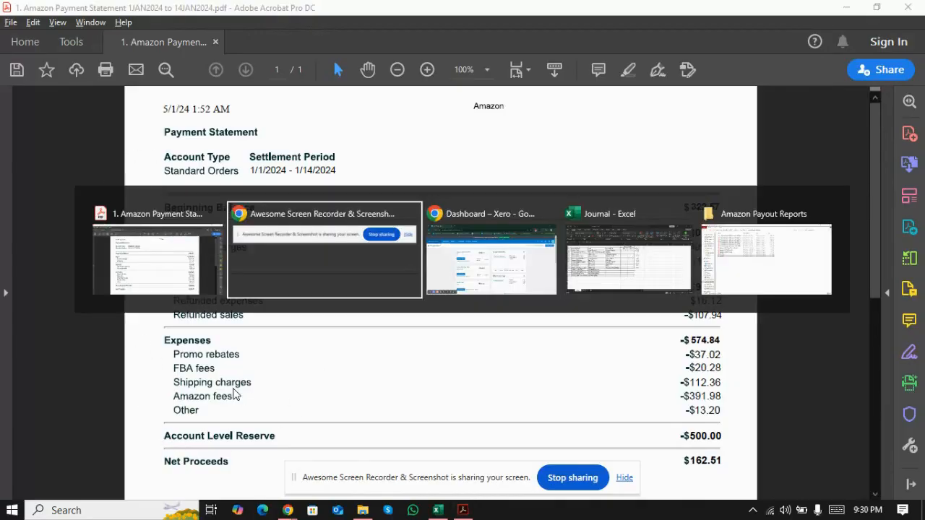
{"action": "key", "text": "alt+Tab"}
{"action": "key", "text": "alt+Tab"}
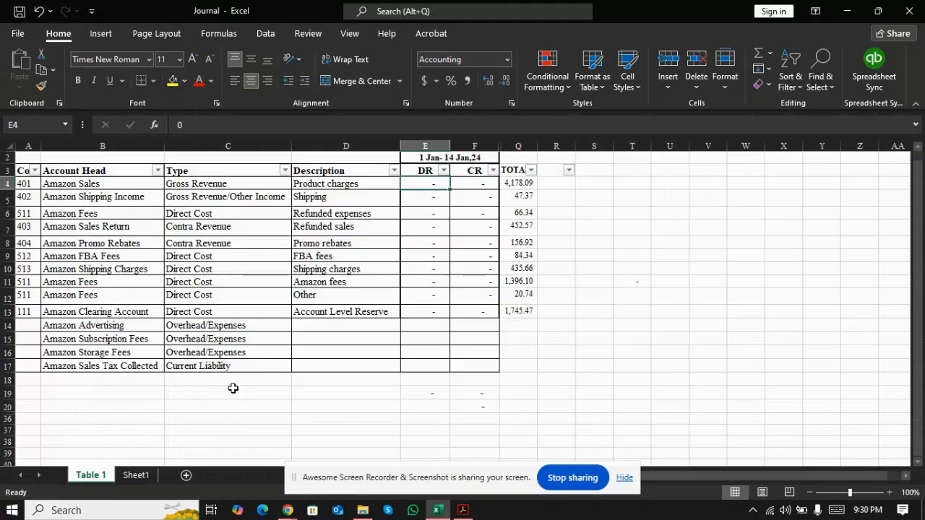
{"action": "key", "text": "Left"}
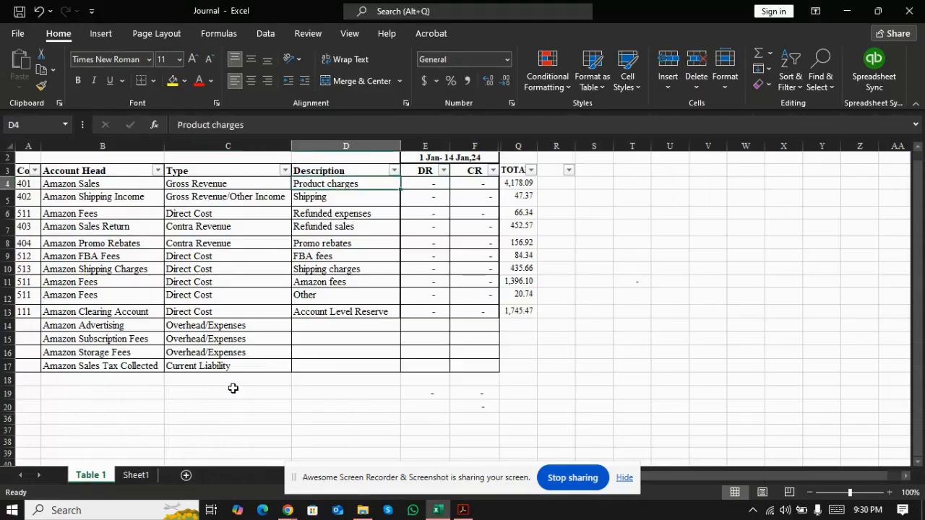
{"action": "key", "text": "Left"}
{"action": "key", "text": "Left"}
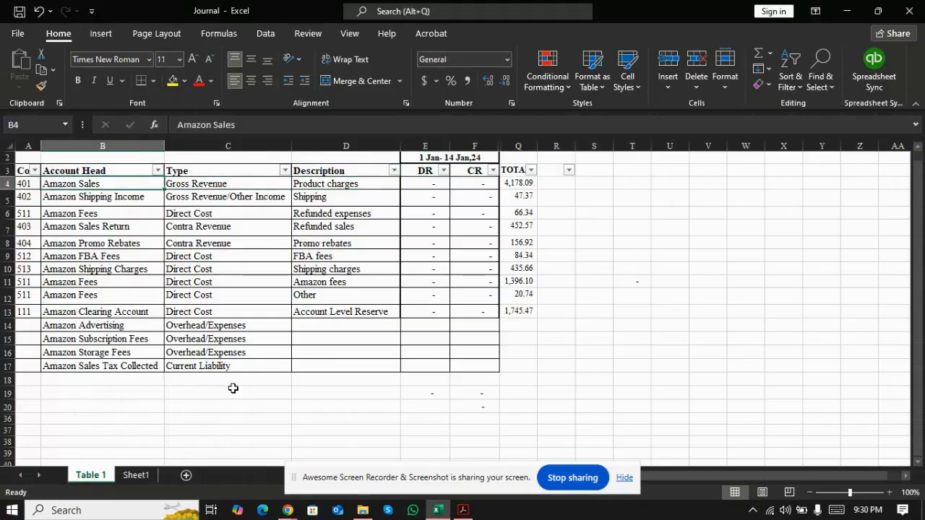
{"action": "key", "text": "alt+Tab"}
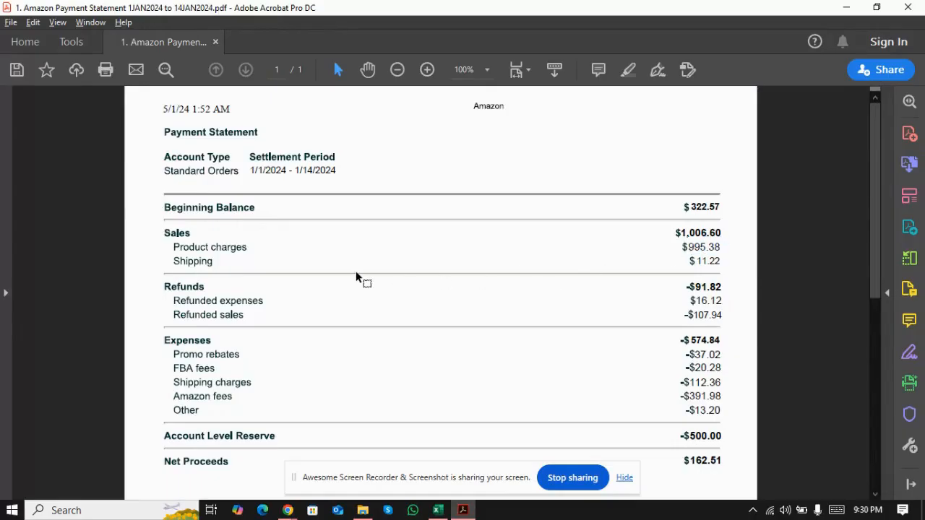
{"action": "key", "text": "alt+Tab"}
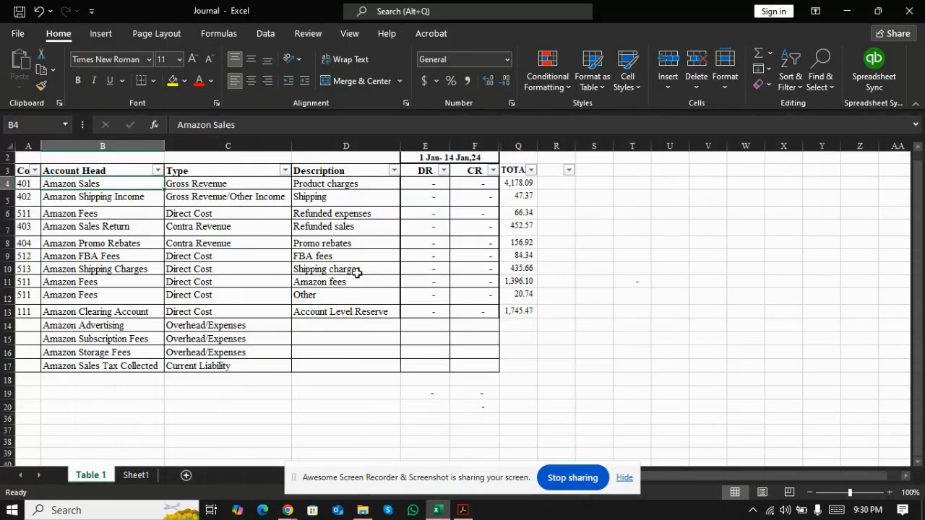
Step: Review the account head and type assigned to the Shipping row, below Amazon Sales, in the journal table
{"action": "key", "text": "Down"}
{"action": "key", "text": "Down"}
{"action": "key", "text": "Up"}
{"action": "key", "text": "Right"}
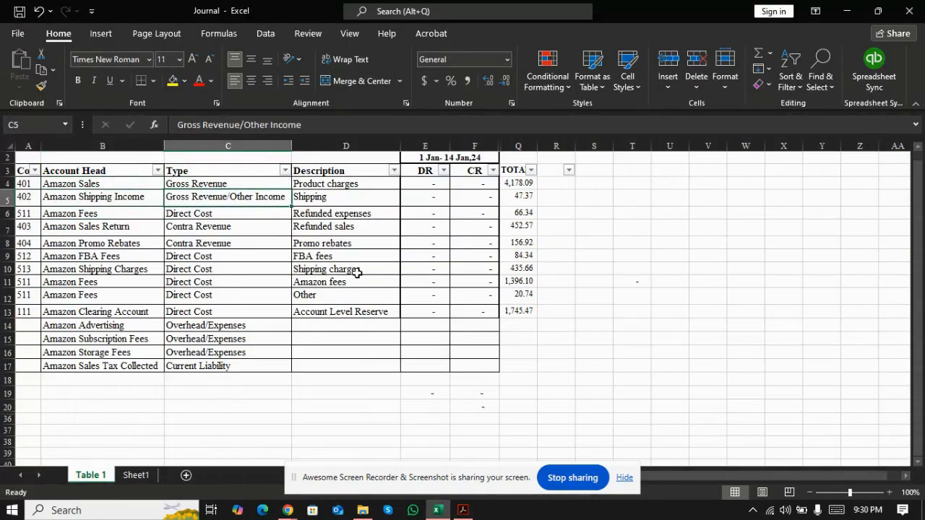
{"action": "key", "text": "Left"}
{"action": "key", "text": "Up"}
{"action": "key", "text": "Down"}
{"action": "key", "text": "Down"}
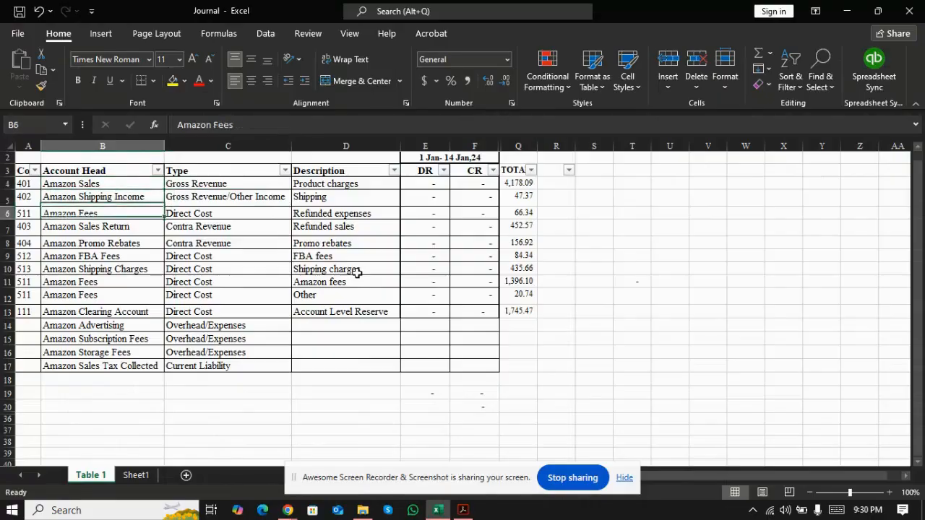
Step: Compare the Refunded expenses row's account head, type and description with the refunds section of the Amazon payment statement
{"action": "key", "text": "alt+Tab"}
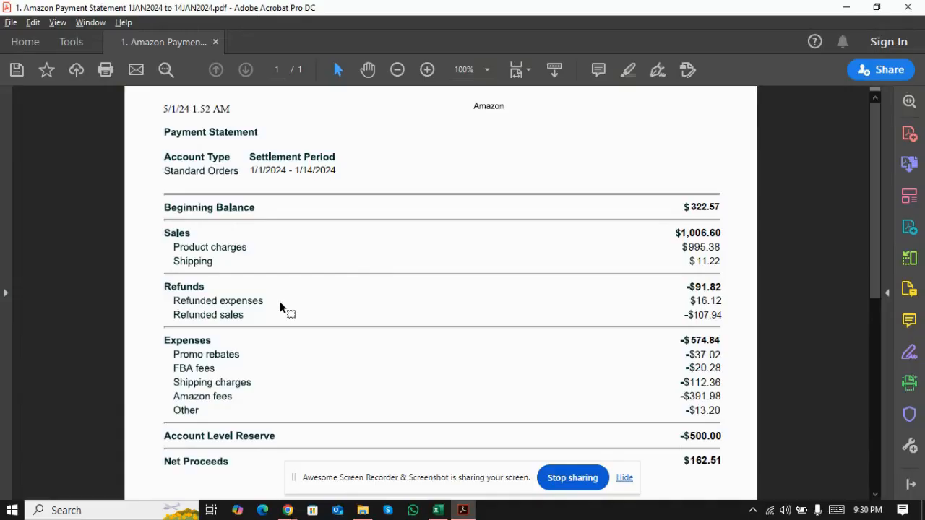
{"action": "key", "text": "alt+Tab"}
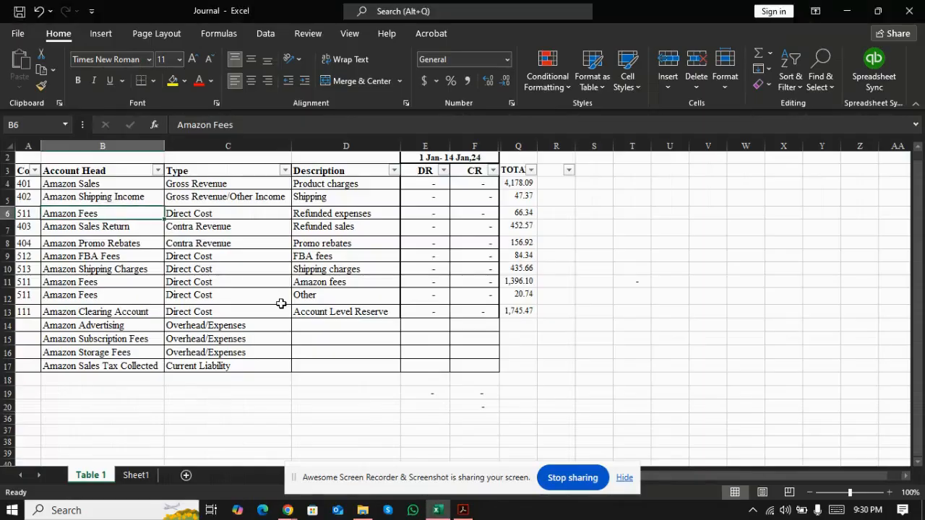
{"action": "key", "text": "Down"}
{"action": "key", "text": "Up"}
{"action": "key", "text": "Right"}
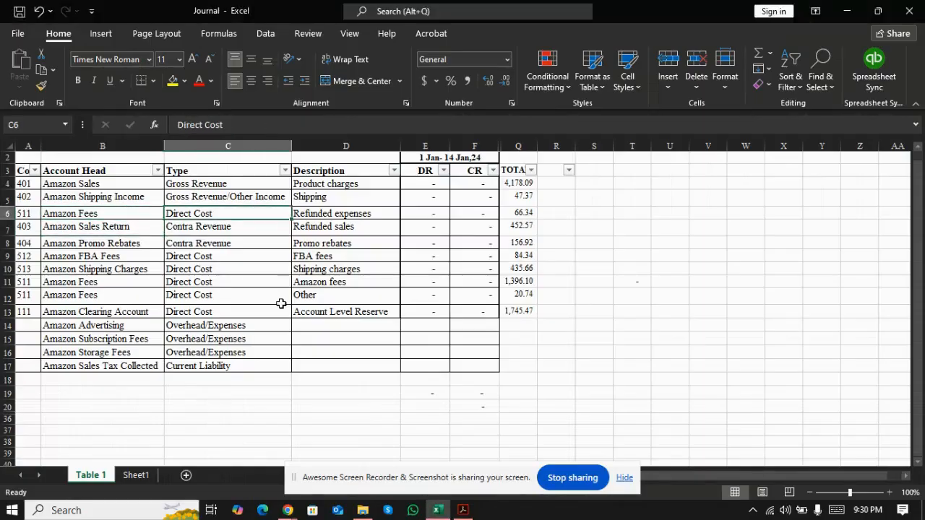
{"action": "key", "text": "Right"}
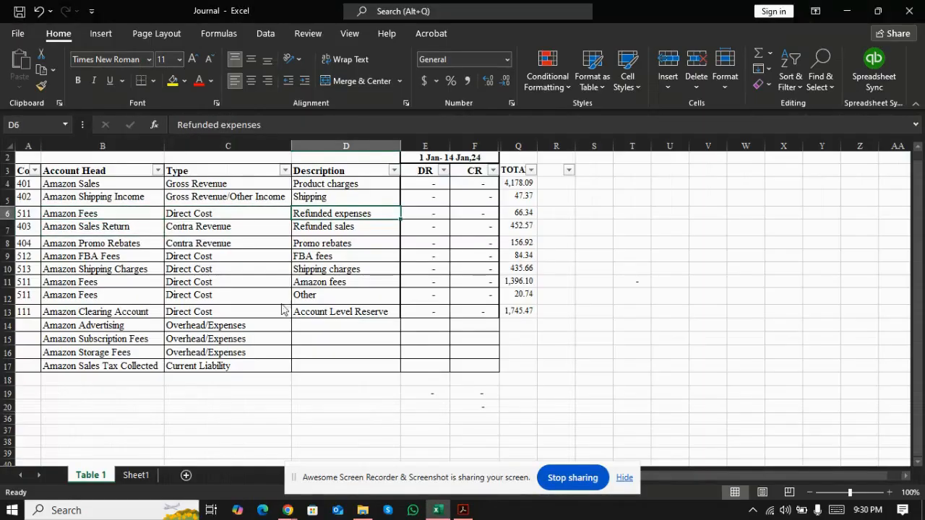
{"action": "key", "text": "alt+Tab"}
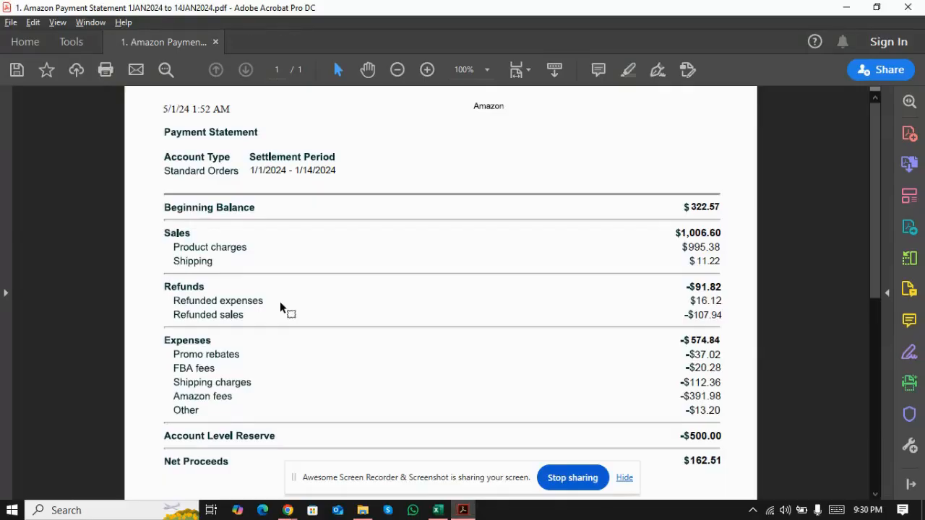
{"action": "key", "text": "alt+Tab"}
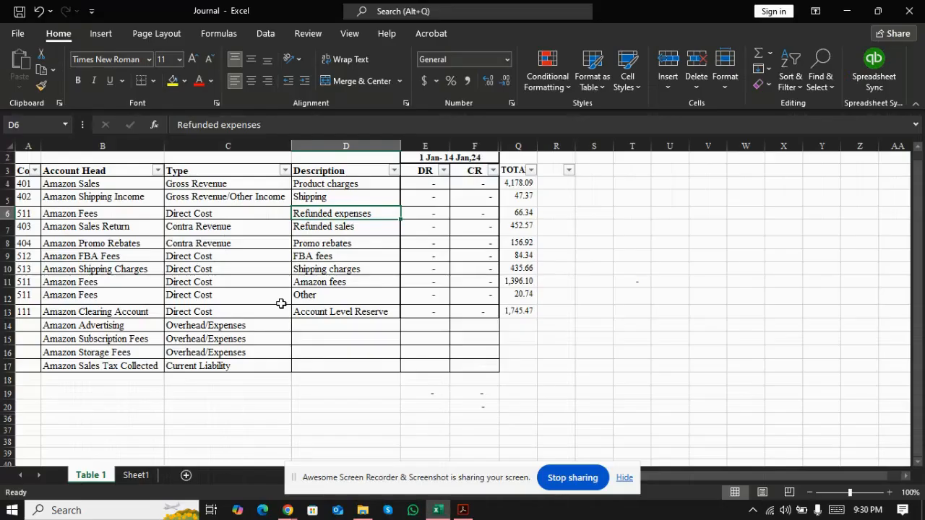
Step: Review the account head, type and description of the Refunded sales row in the journal table
{"action": "key", "text": "Down"}
{"action": "key", "text": "Left"}
{"action": "key", "text": "Left"}
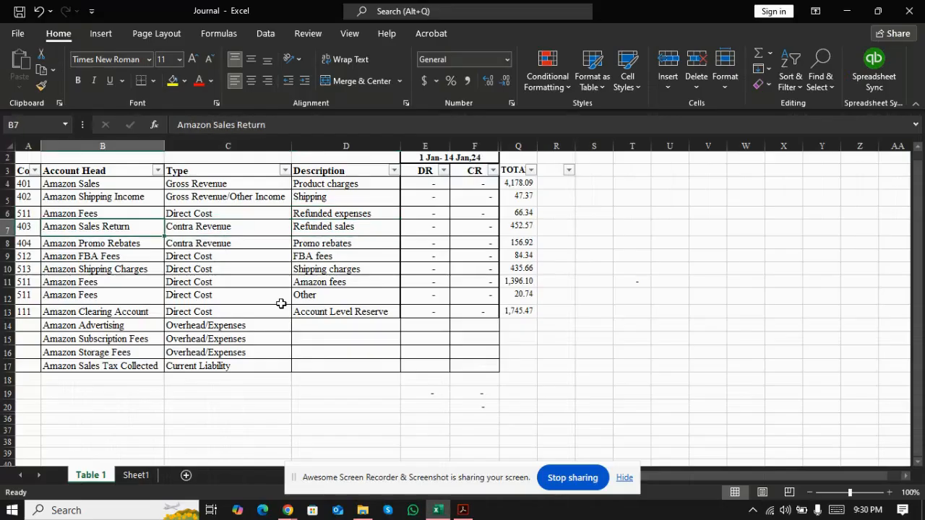
{"action": "key", "text": "Right"}
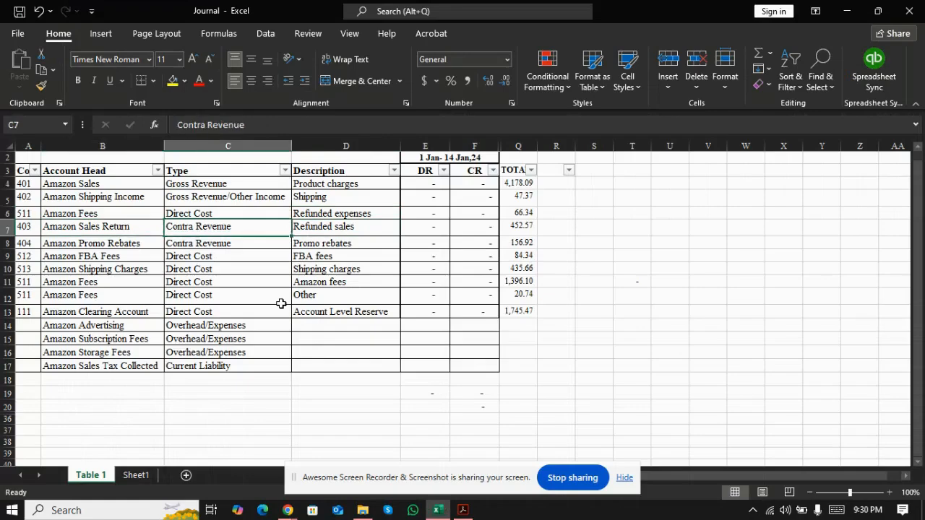
{"action": "key", "text": "Right"}
Step: Check the Promo rebates row's account head and type against the expenses section of the Amazon payment statement
{"action": "key", "text": "Down"}
{"action": "key", "text": "Left"}
{"action": "key", "text": "alt+Tab"}
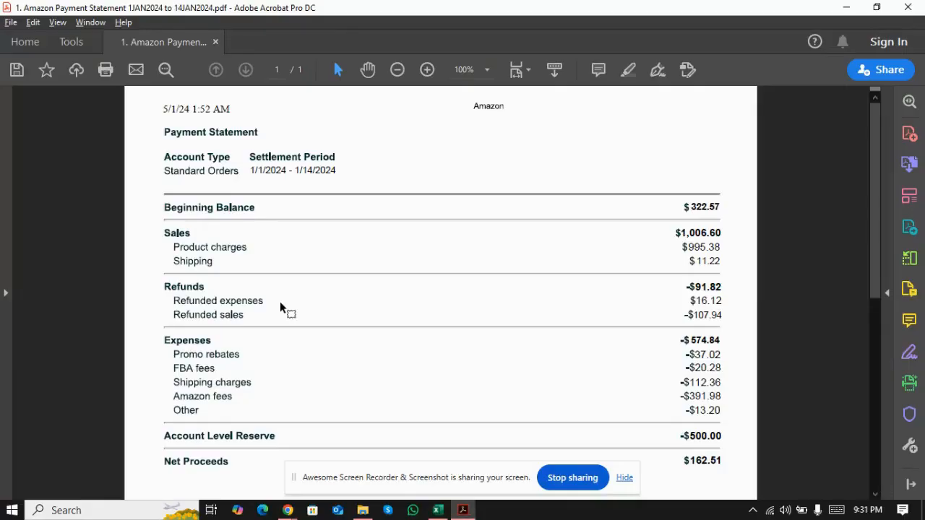
{"action": "key", "text": "alt+Tab"}
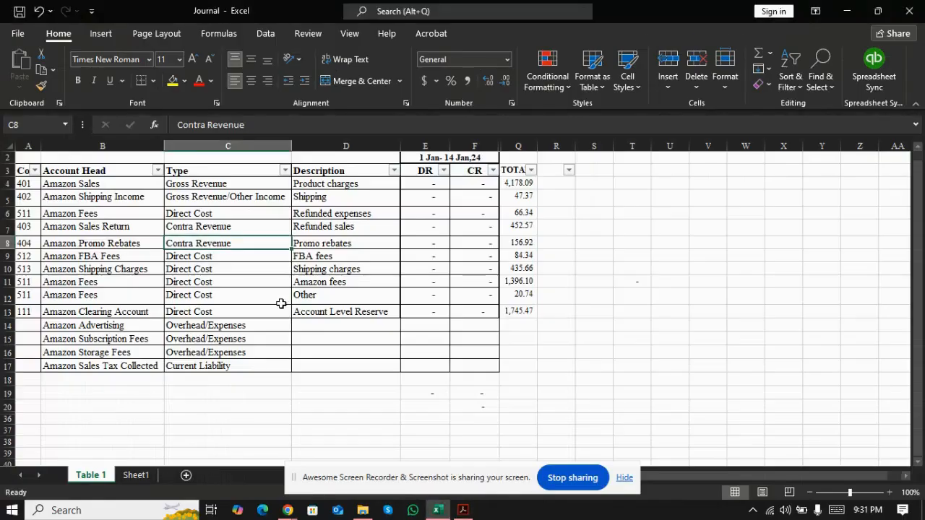
{"action": "key", "text": "Left"}
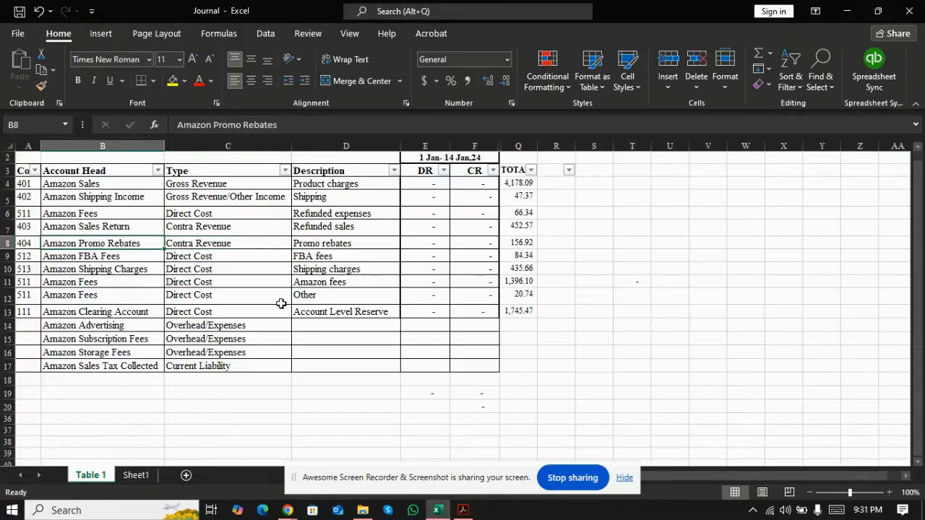
{"action": "key", "text": "Right"}
{"action": "key", "text": "alt+Tab"}
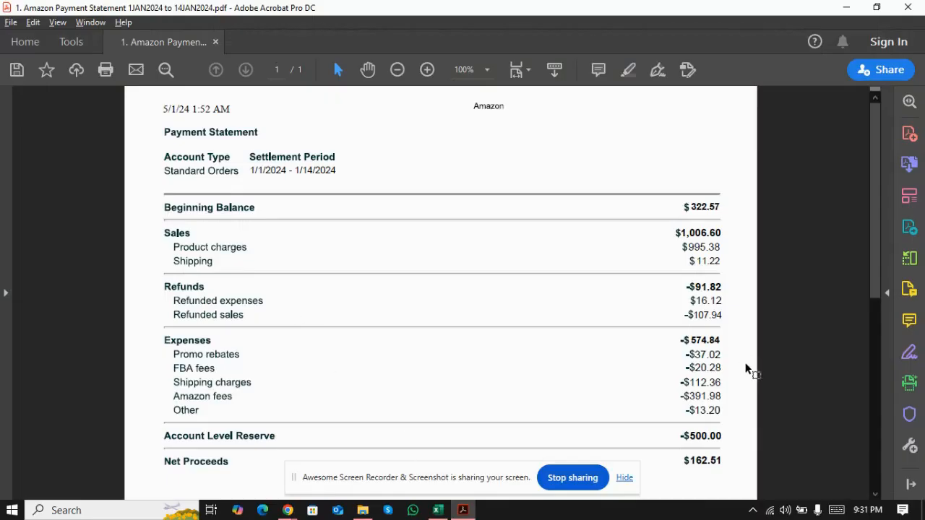
{"action": "key", "text": "alt+Tab"}
Step: Check the FBA fees and Shipping charges rows' account heads against the matching expense lines of the payment statement
{"action": "key", "text": "Down"}
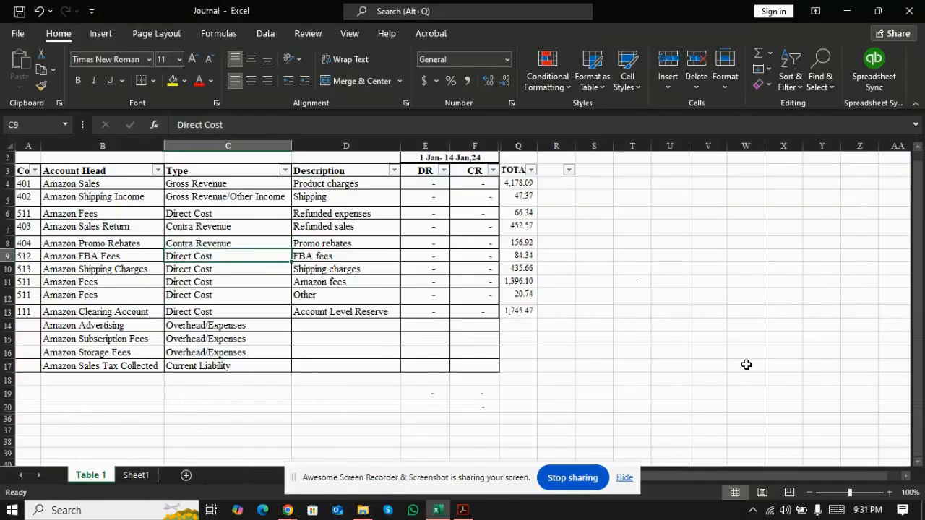
{"action": "key", "text": "Left"}
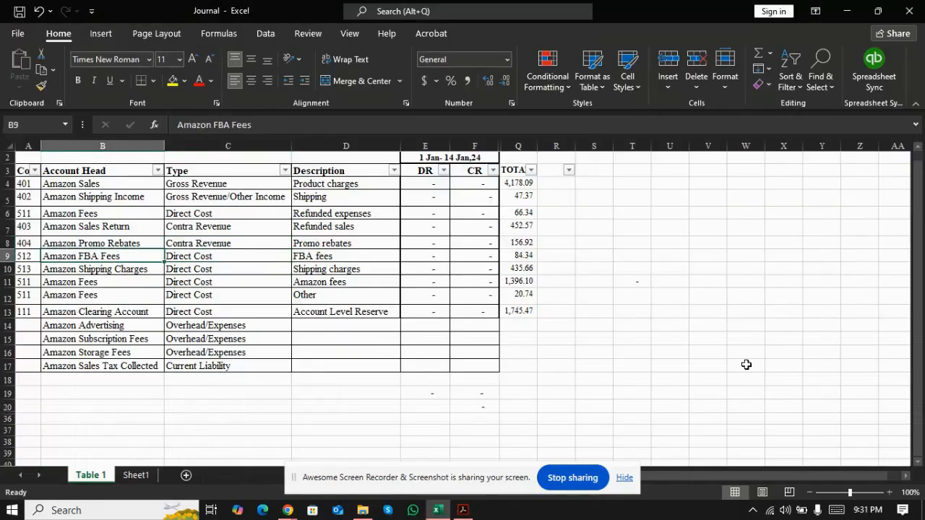
{"action": "key", "text": "alt+Tab"}
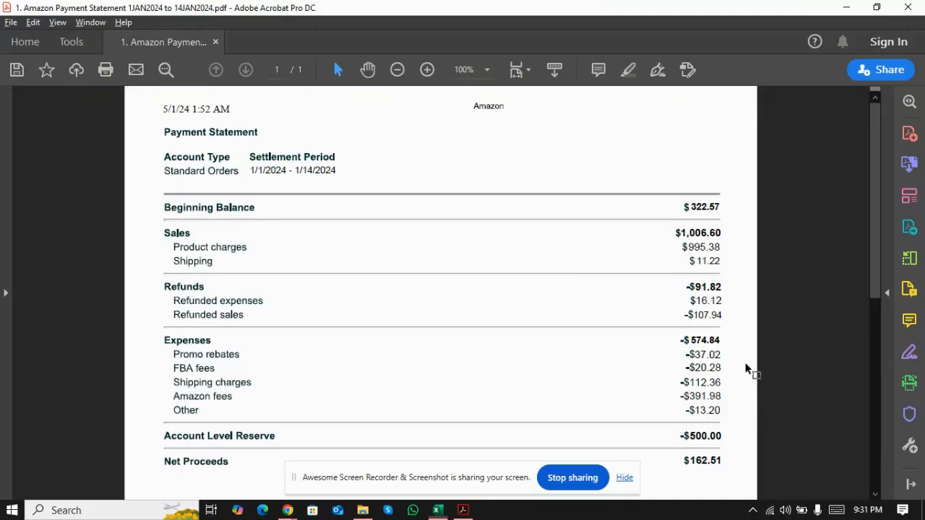
{"action": "key", "text": "alt+Tab"}
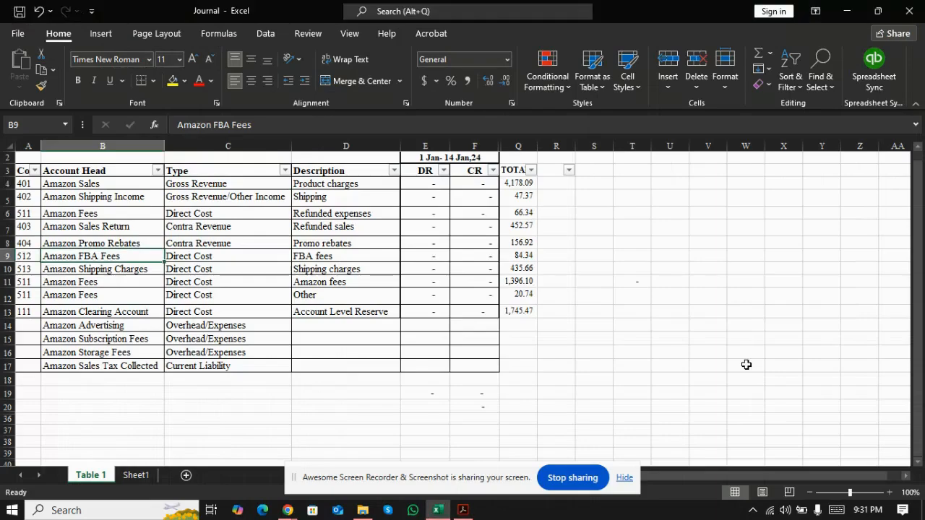
{"action": "key", "text": "Down"}
{"action": "key", "text": "alt+Tab"}
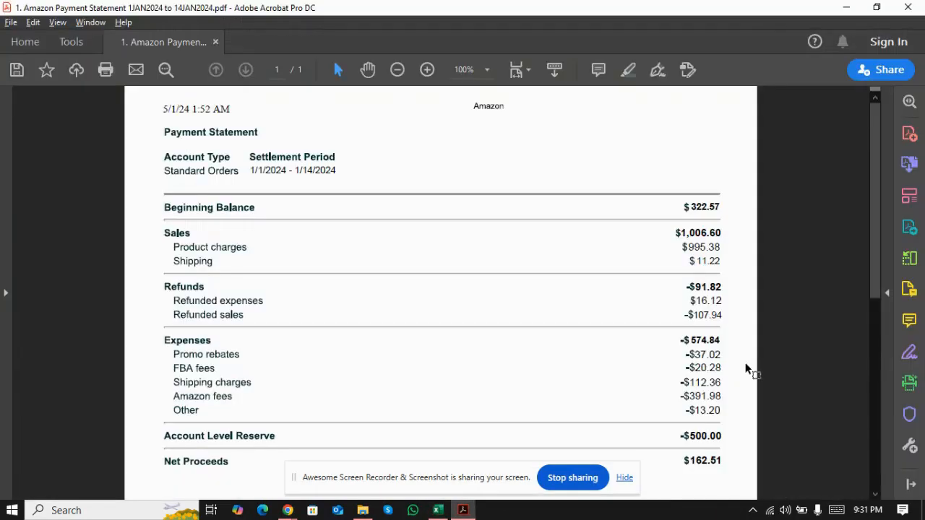
{"action": "key", "text": "alt+Tab"}
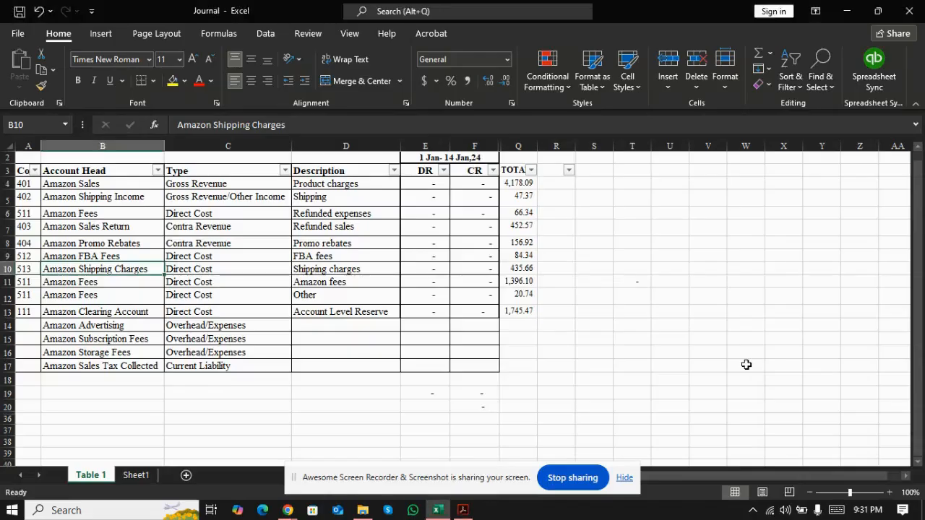
Step: Review the account types in the Type column for the sales, shipping income, fees, returns and promo rebates rows
{"action": "key", "text": "Down"}
{"action": "key", "text": "Right"}
{"action": "key", "text": "Up"}
{"action": "key", "text": "Up"}
{"action": "key", "text": "Up"}
{"action": "key", "text": "Up"}
{"action": "key", "text": "Up"}
{"action": "key", "text": "Up"}
{"action": "key", "text": "Up"}
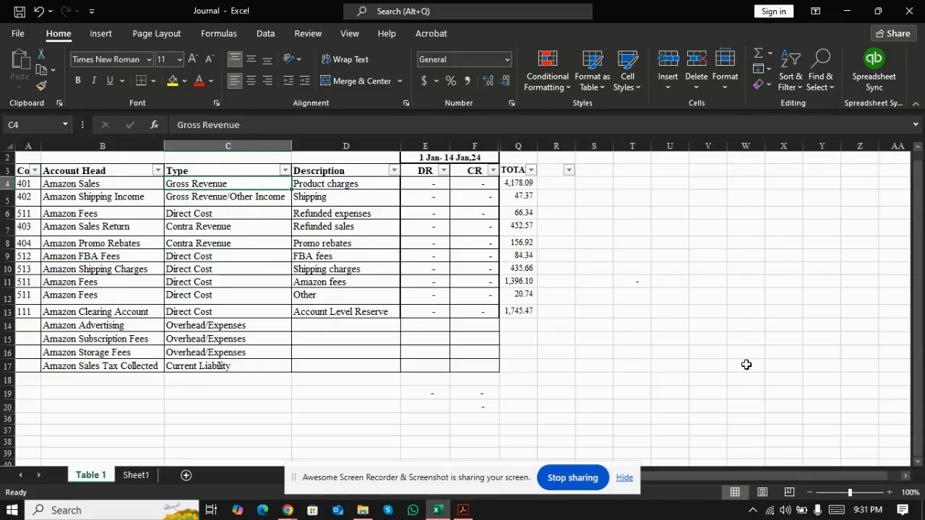
{"action": "key", "text": "Down"}
{"action": "key", "text": "Down"}
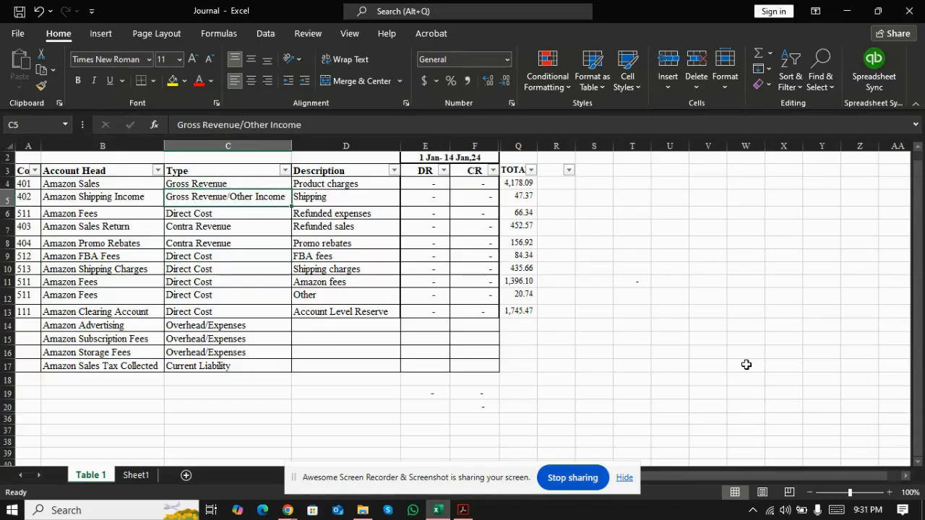
{"action": "key", "text": "Left"}
{"action": "key", "text": "Right"}
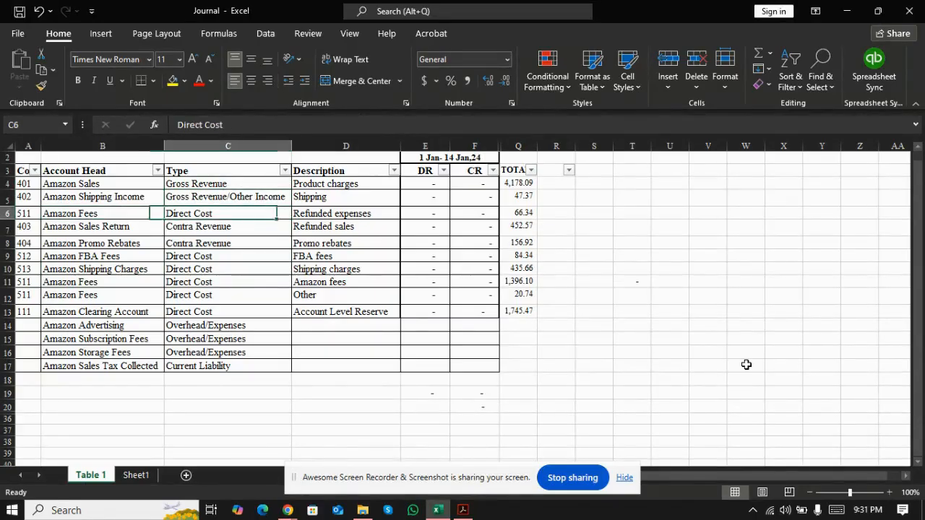
{"action": "key", "text": "Down"}
Step: Review the account heads from Amazon Sales Return down to Amazon Clearing Account
{"action": "key", "text": "Down"}
{"action": "key", "text": "Down"}
{"action": "key", "text": "Up"}
{"action": "key", "text": "Up"}
{"action": "key", "text": "Up"}
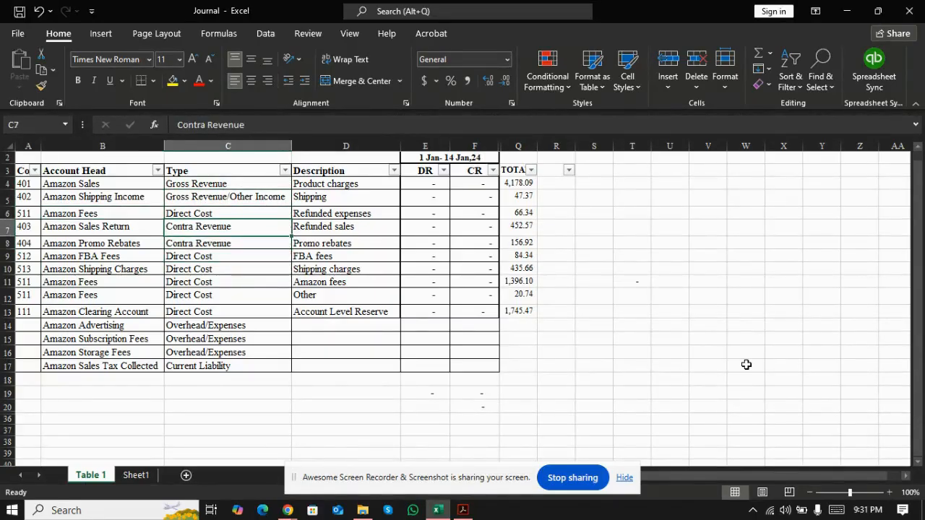
{"action": "key", "text": "Left"}
{"action": "key", "text": "Down"}
{"action": "key", "text": "Down"}
{"action": "key", "text": "Down"}
{"action": "key", "text": "Down"}
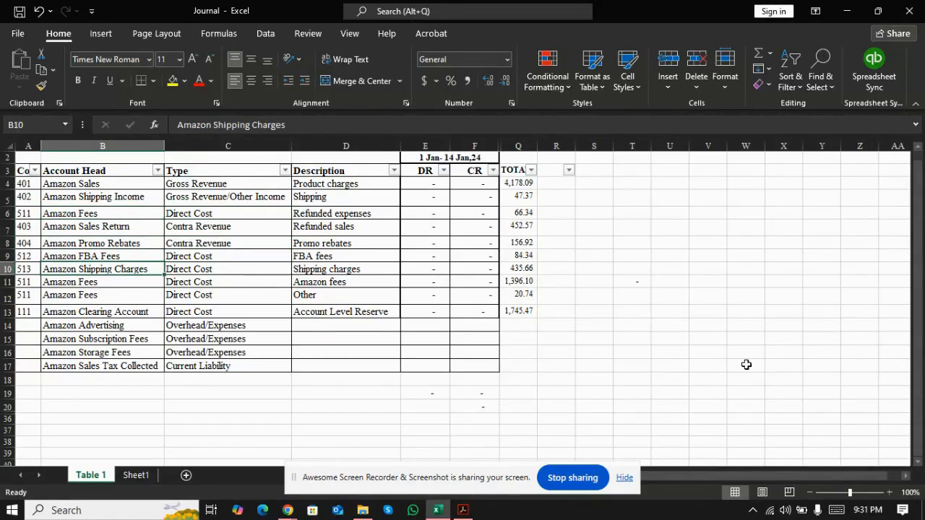
{"action": "key", "text": "Down"}
{"action": "key", "text": "Down"}
{"action": "key", "text": "Down"}
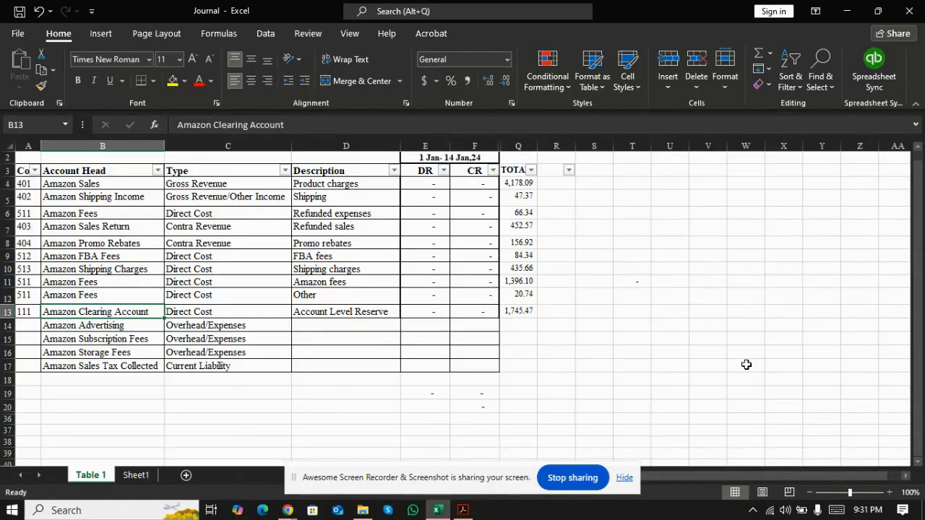
Step: Compare the Account Level Reserve row, mapped to Amazon Clearing Account, with the reserve line of the payment statement
{"action": "key", "text": "Right"}
{"action": "key", "text": "Right"}
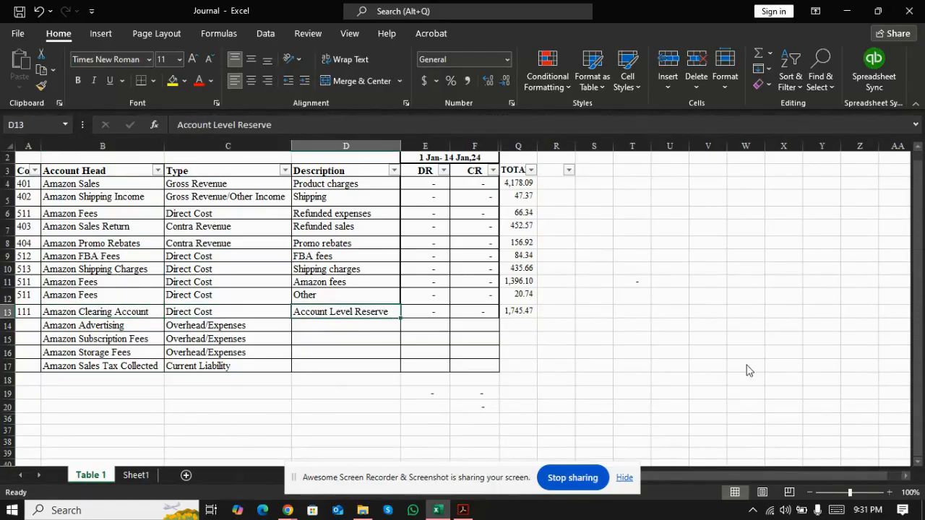
{"action": "key", "text": "alt+Tab"}
{"action": "key", "text": "alt+Tab"}
{"action": "key", "text": "Left"}
{"action": "key", "text": "Left"}
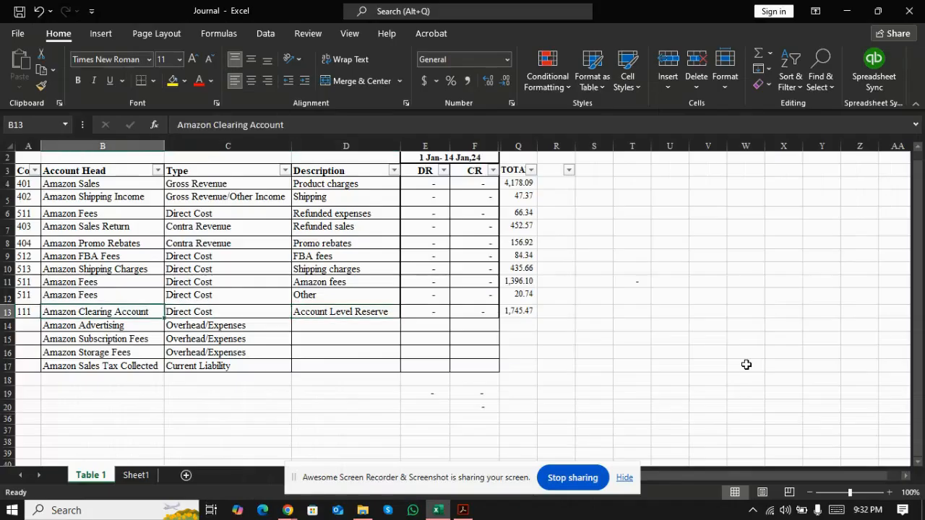
Step: Review the account heads from Amazon Advertising down to Amazon Sales Tax Collected, including the account type of the last one
{"action": "key", "text": "Down"}
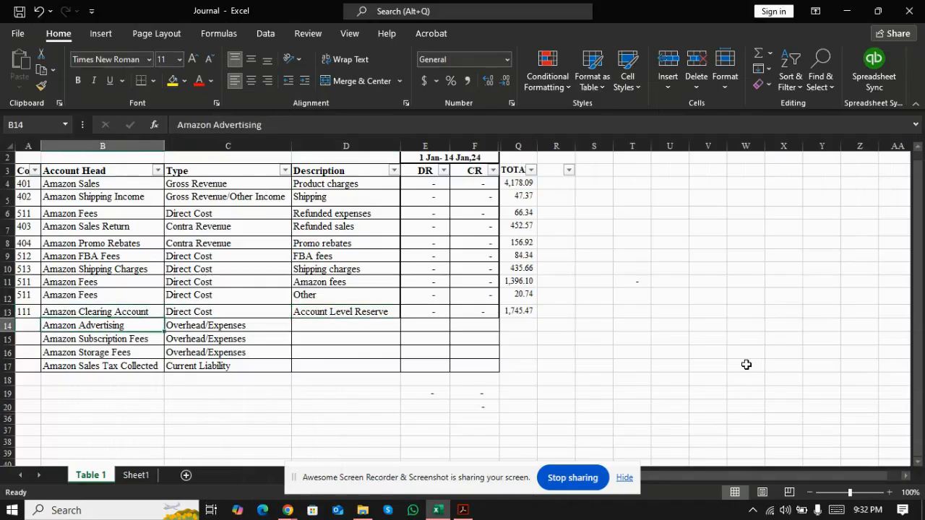
{"action": "key", "text": "Down"}
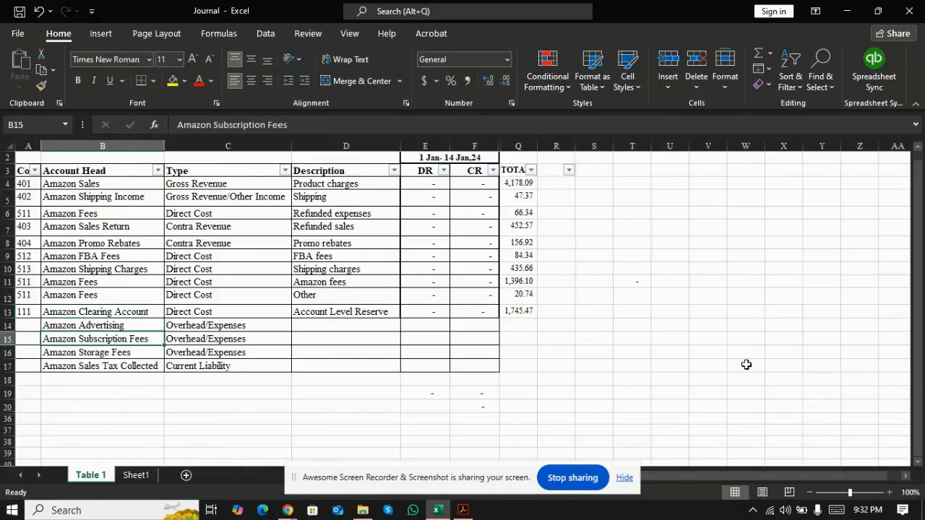
{"action": "key", "text": "Down"}
{"action": "key", "text": "Down"}
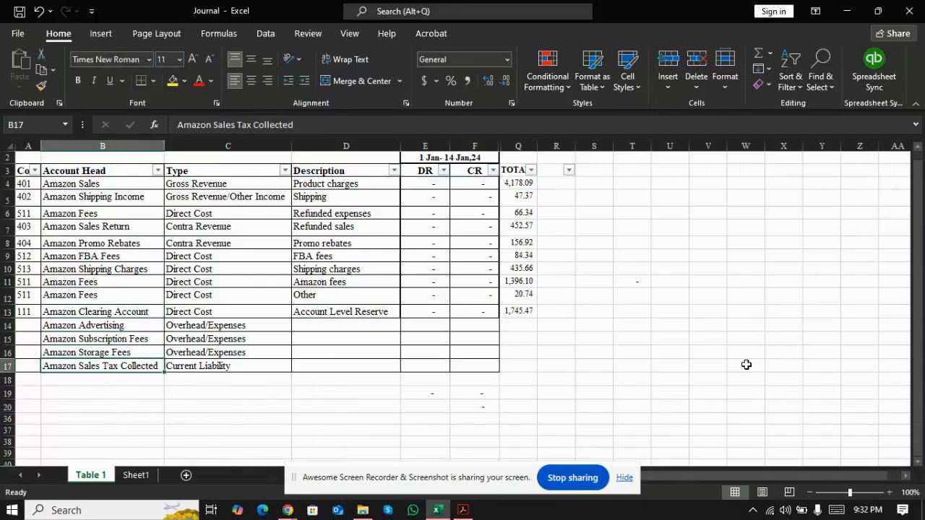
{"action": "key", "text": "Right"}
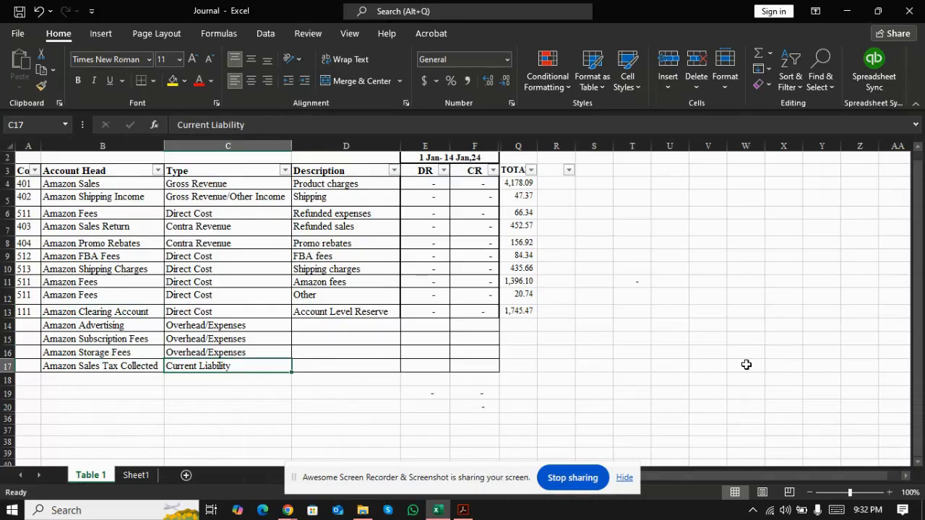
Step: Enter the statement's product charges of 995.38 as a credit in the Amazon Sales row for 1–14 January
{"action": "key", "text": "alt+Tab"}
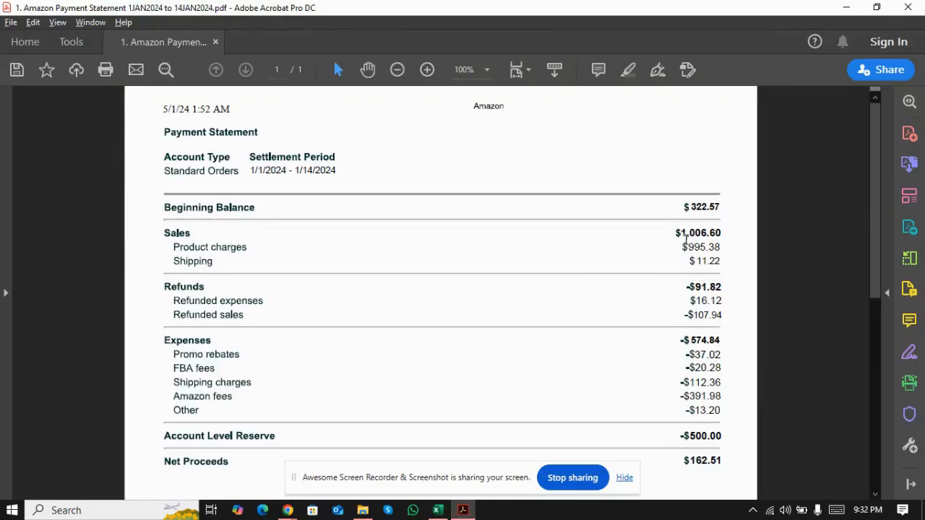
{"action": "key", "text": "alt+Tab"}
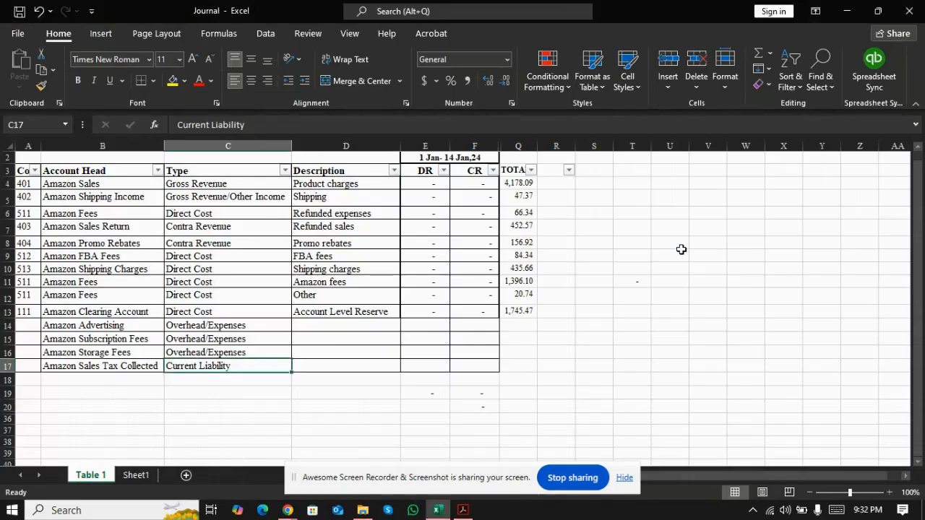
{"action": "key", "text": "Right"}
{"action": "key", "text": "Up"}
{"action": "key", "text": "Up"}
{"action": "key", "text": "Up"}
{"action": "key", "text": "Up"}
{"action": "key", "text": "Up"}
{"action": "key", "text": "Up"}
{"action": "key", "text": "Up"}
{"action": "key", "text": "Up"}
{"action": "key", "text": "Up"}
{"action": "key", "text": "Up"}
{"action": "key", "text": "Up"}
{"action": "key", "text": "Up"}
{"action": "key", "text": "Up"}
{"action": "key", "text": "Right"}
{"action": "key", "text": "Right"}
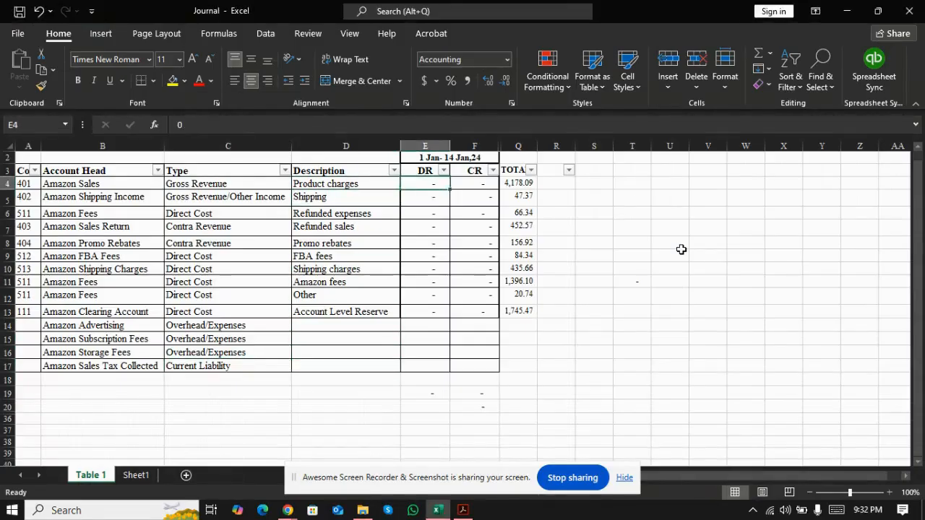
{"action": "type", "text": "99"}
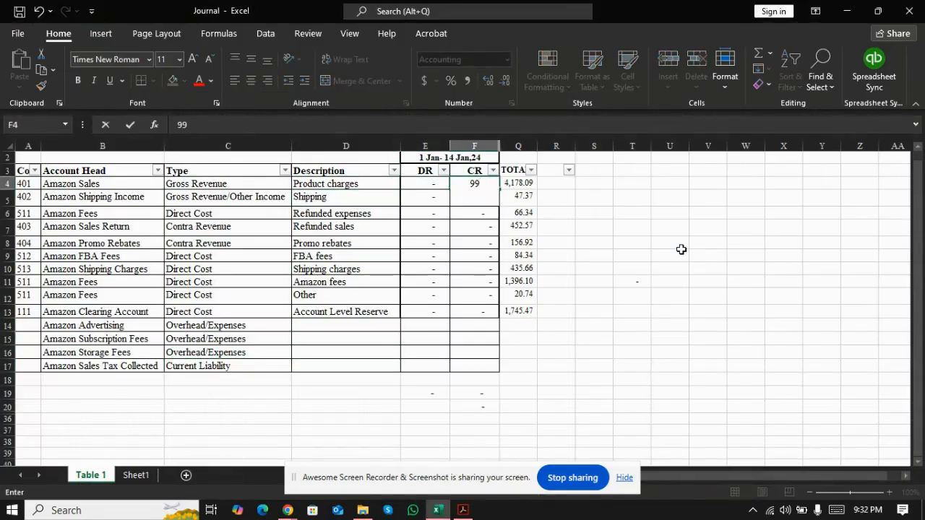
{"action": "type", "text": "5.38"}
{"action": "key", "text": "Return"}
Step: Enter the statement's shipping amount of 11.22 as a credit in the Amazon Shipping Income row
{"action": "key", "text": "alt+Tab"}
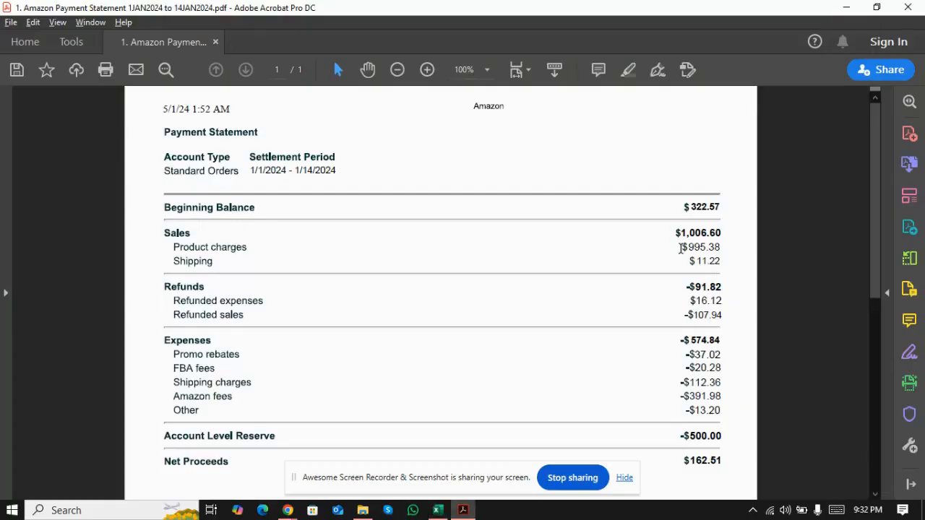
{"action": "key", "text": "alt+Tab"}
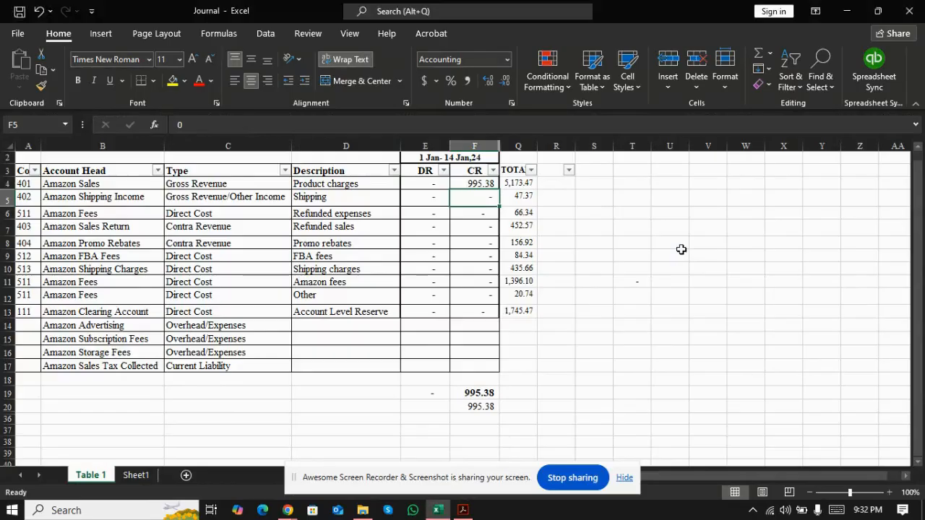
{"action": "type", "text": "11.22"}
{"action": "key", "text": "Return"}
Step: Enter the statement's refunded expenses of 16.12 as a credit in the Amazon Fees row for Refunded expenses
{"action": "key", "text": "Left"}
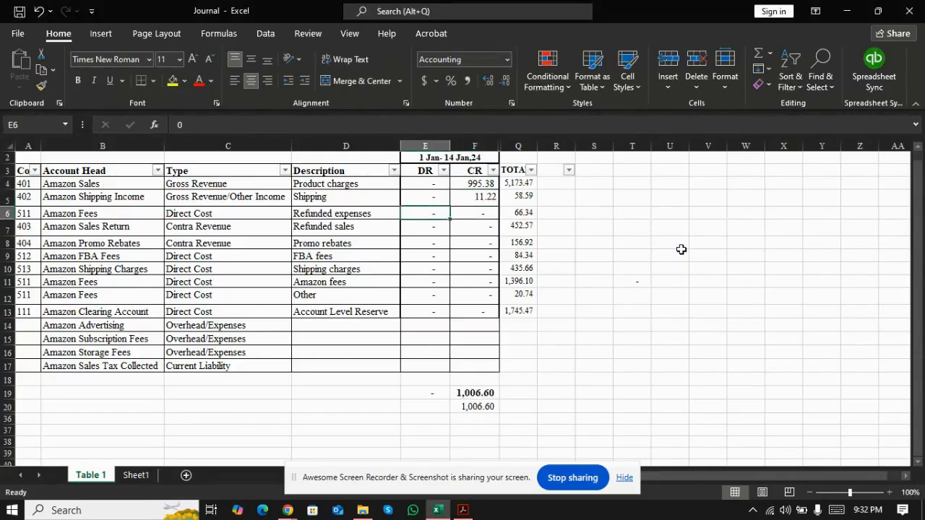
{"action": "key", "text": "alt+Tab"}
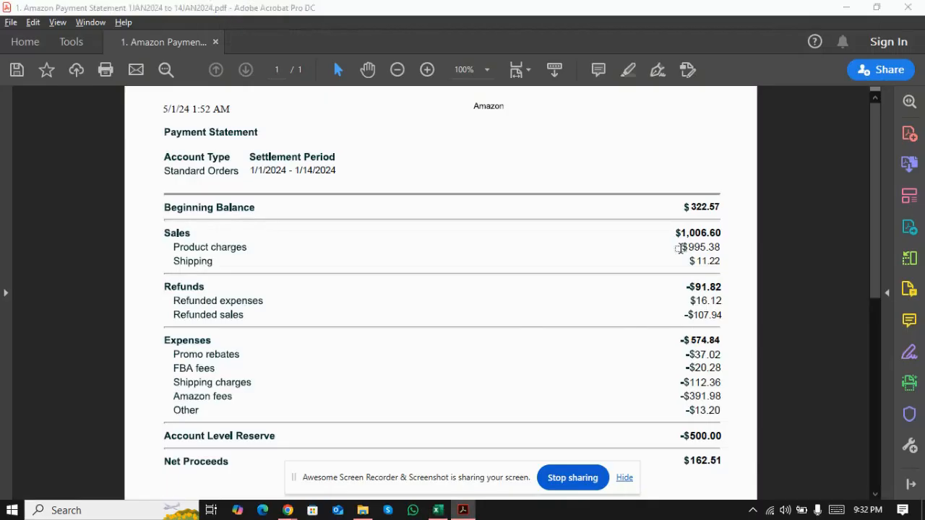
{"action": "key", "text": "alt+Tab"}
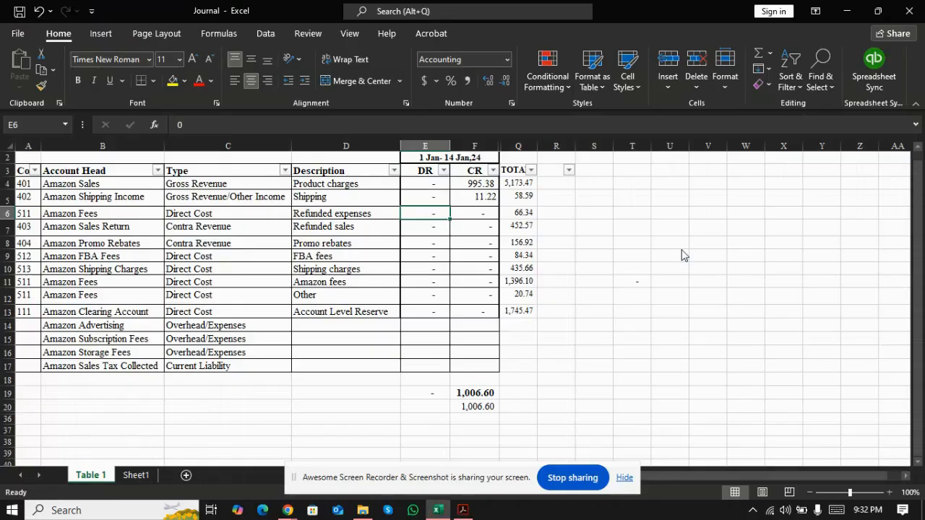
{"action": "key", "text": "Right"}
{"action": "key", "text": "alt+Tab"}
{"action": "key", "text": "alt+Tab"}
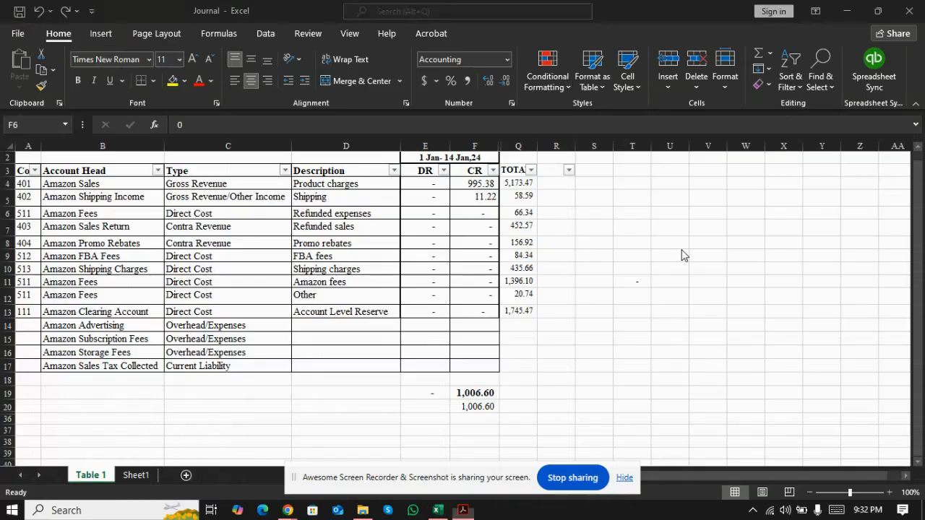
{"action": "type", "text": "16.1"}
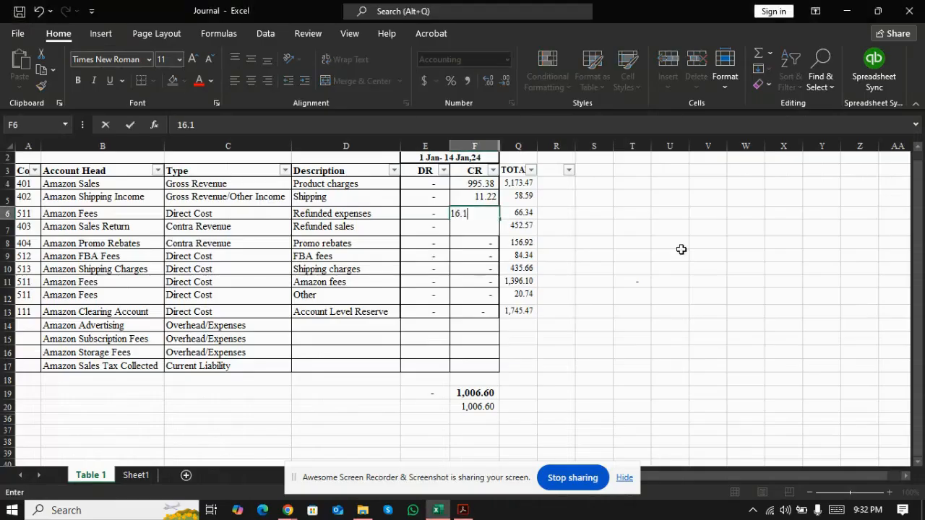
{"action": "type", "text": "2"}
{"action": "key", "text": "Return"}
Step: Enter the statement's refunded sales of 107.94 as a debit in the Amazon Sales Return row
{"action": "key", "text": "alt+Tab"}
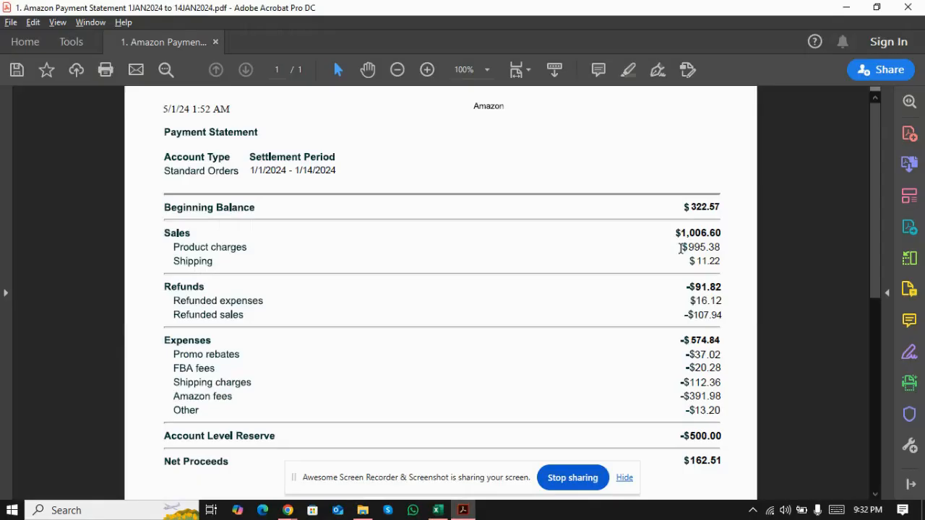
{"action": "key", "text": "alt+Tab"}
{"action": "key", "text": "alt+Tab"}
{"action": "key", "text": "alt+Tab"}
{"action": "type", "text": "10"}
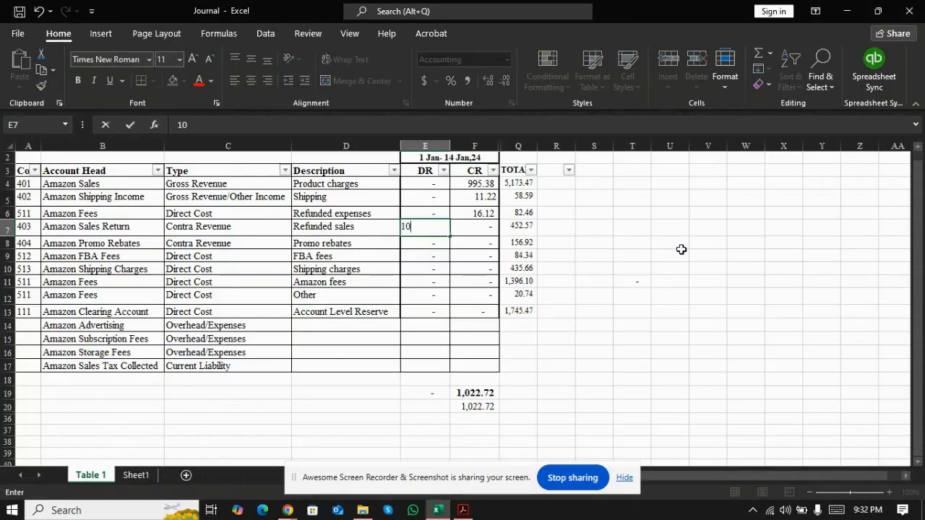
{"action": "type", "text": "7.94"}
{"action": "key", "text": "Return"}
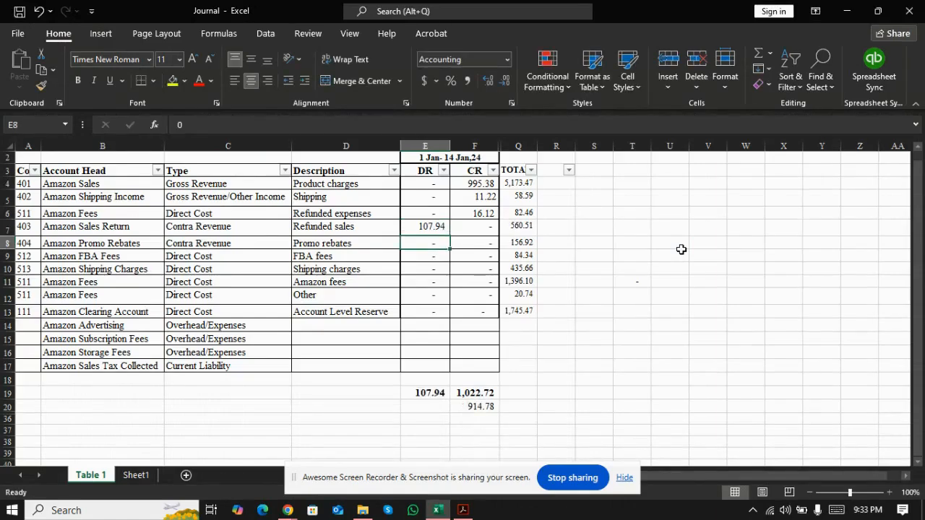
Step: Enter the statement's promo rebates of 37.02 and FBA fees of 20.28 as debits in their journal rows
{"action": "key", "text": "alt+Tab"}
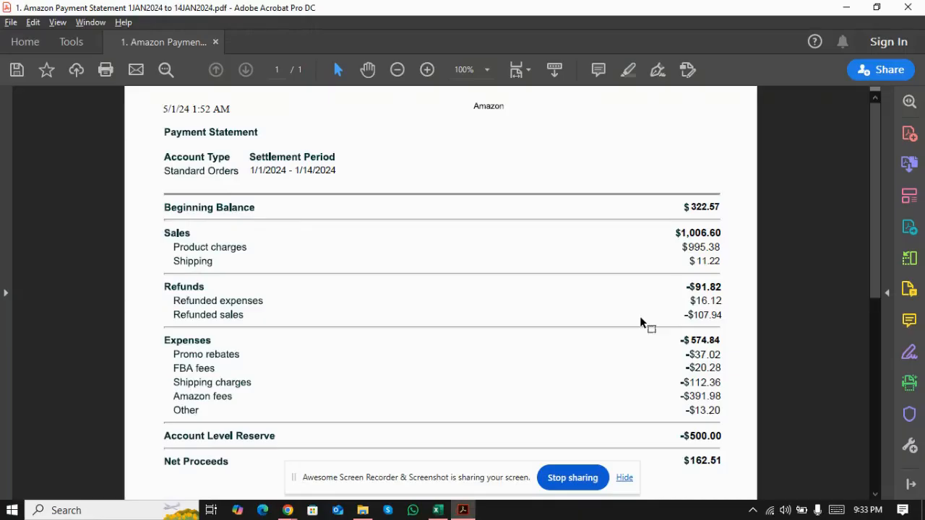
{"action": "key", "text": "alt+Tab"}
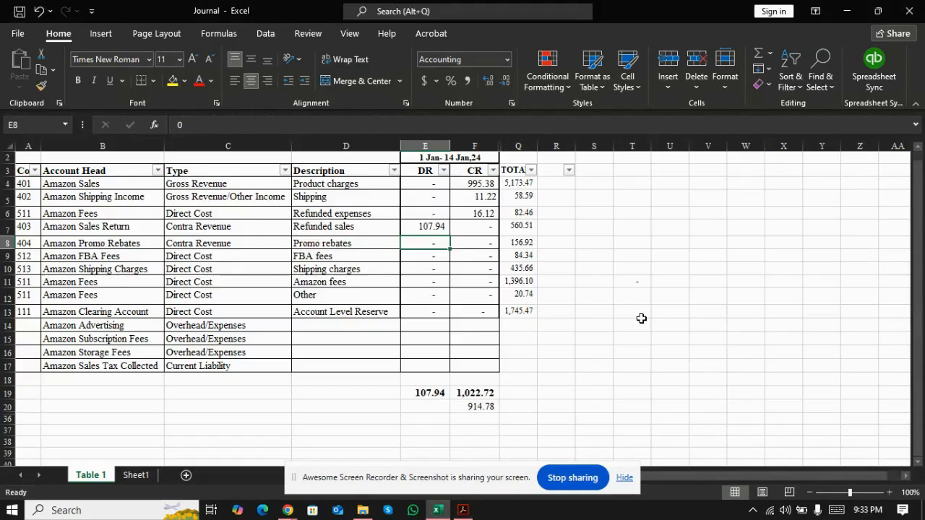
{"action": "type", "text": "37.02"}
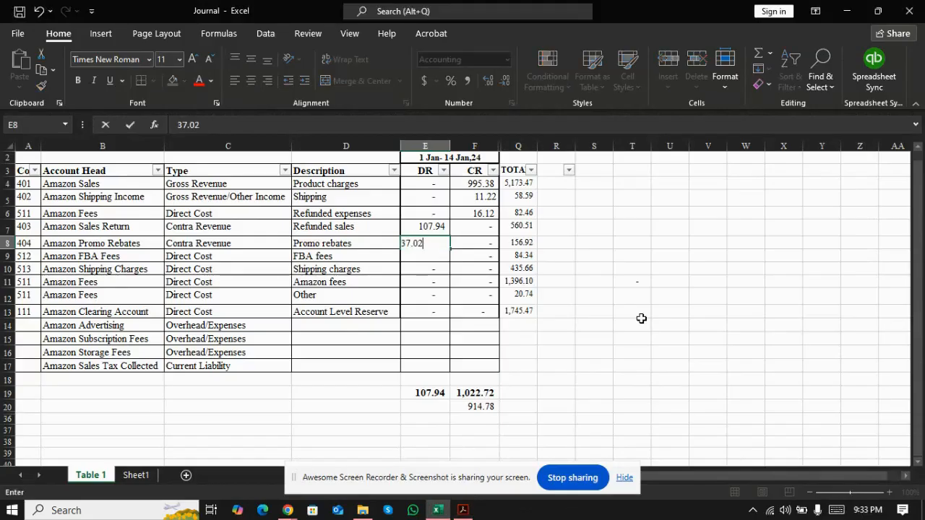
{"action": "key", "text": "Return"}
{"action": "key", "text": "alt+Tab"}
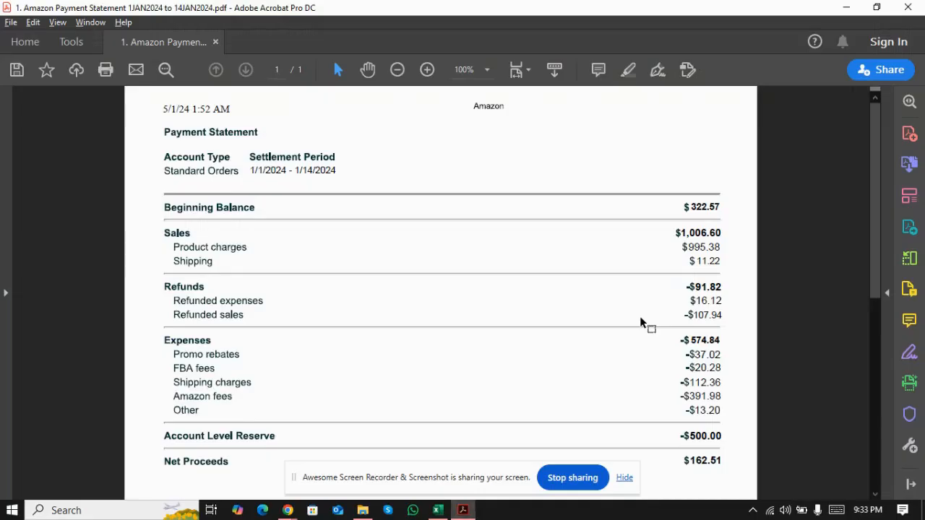
{"action": "key", "text": "alt+Tab"}
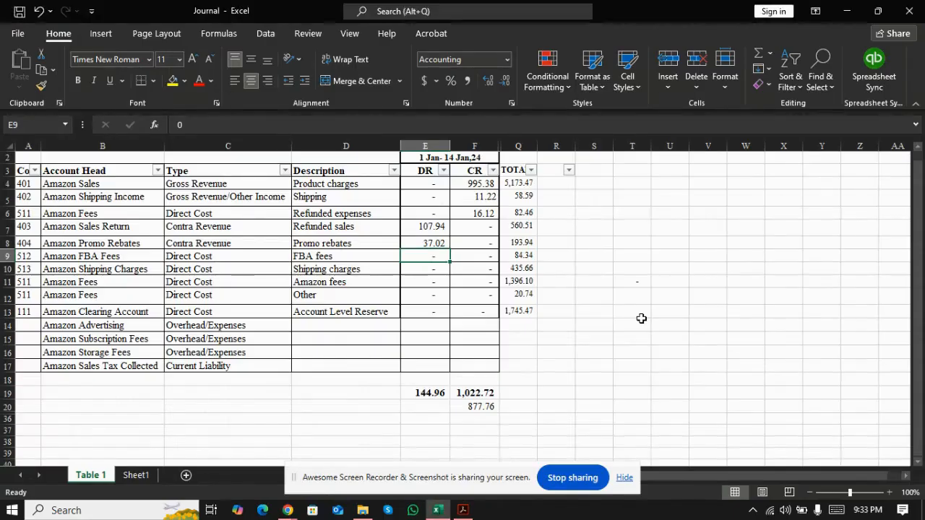
{"action": "type", "text": "00.28"}
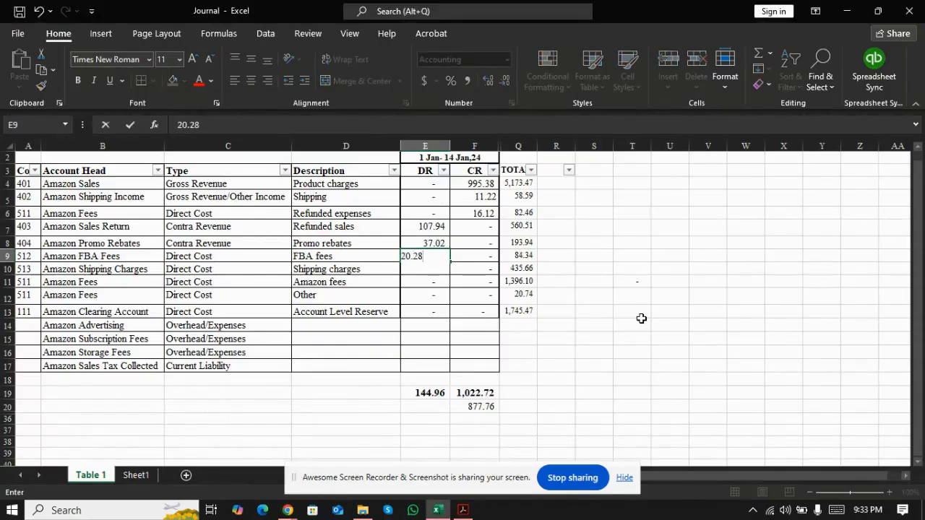
{"action": "key", "text": "Return"}
Step: Enter the statement's shipping charges of 112.36 as a debit in the Amazon Shipping Charges row
{"action": "key", "text": "alt+Tab"}
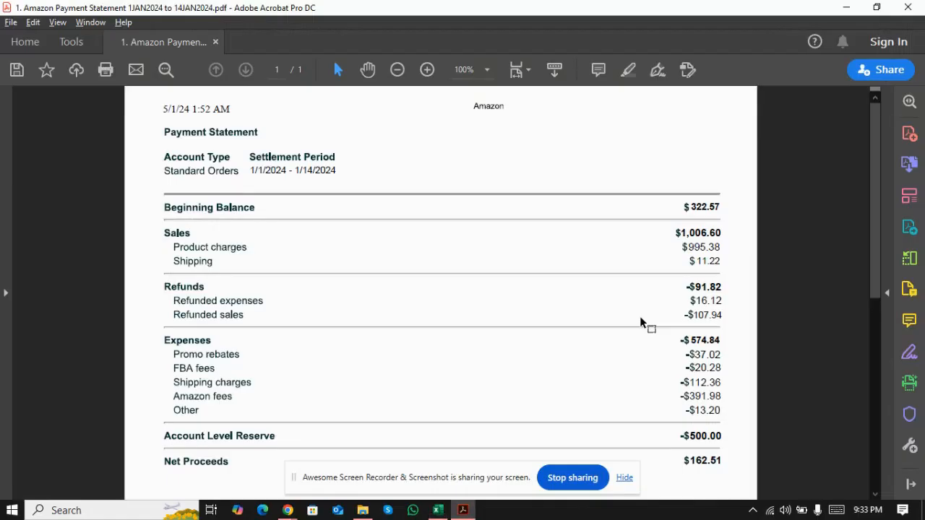
{"action": "key", "text": "alt+Tab"}
{"action": "type", "text": "11"}
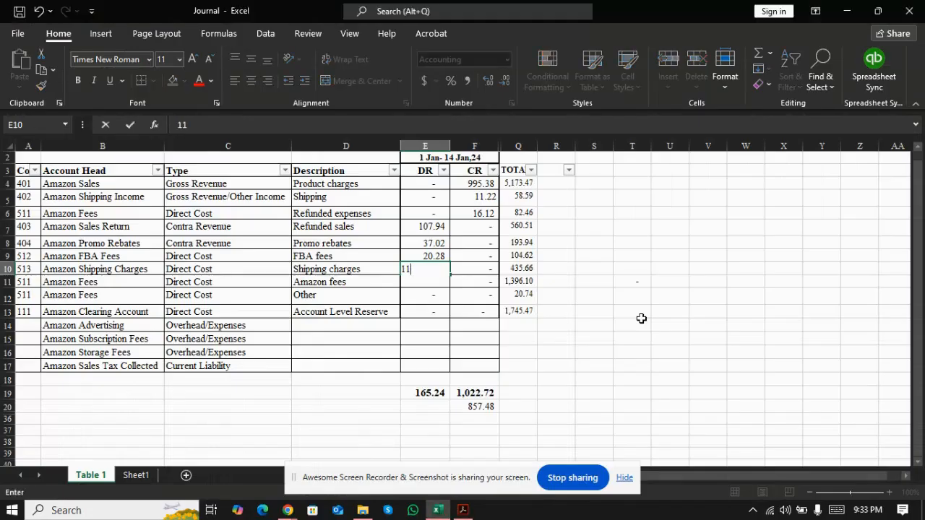
{"action": "type", "text": "2.36"}
{"action": "key", "text": "Return"}
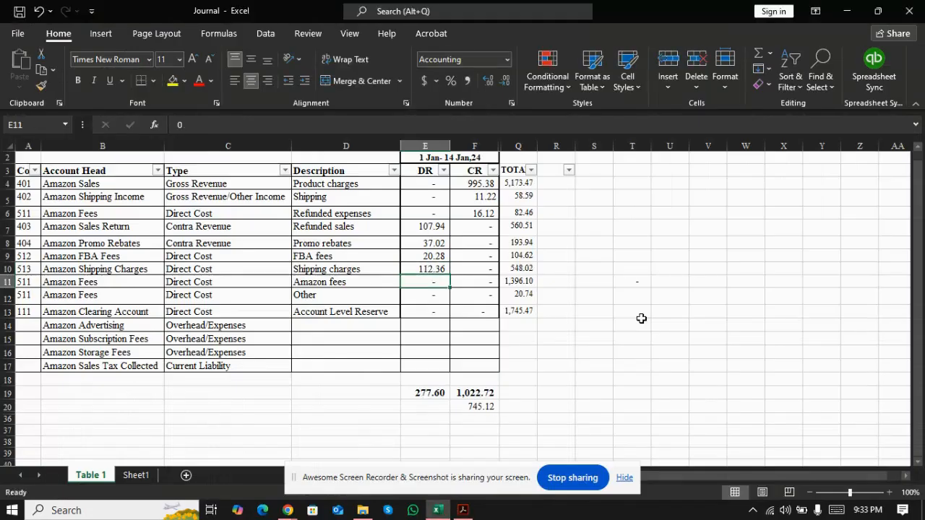
Step: Enter the statement's Amazon fees of 391.98 as a debit in the Amazon Fees row described as Amazon fees
{"action": "key", "text": "alt+Tab"}
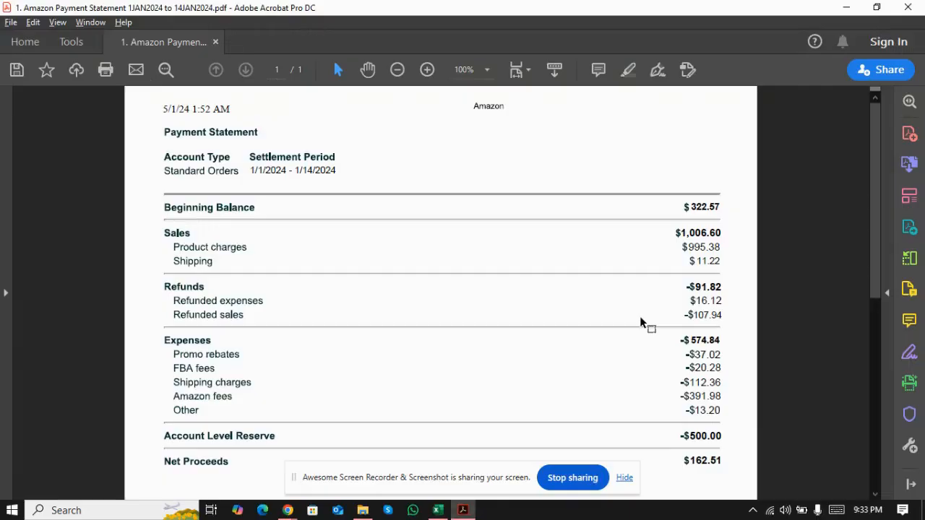
{"action": "key", "text": "alt+Tab"}
{"action": "type", "text": "39"}
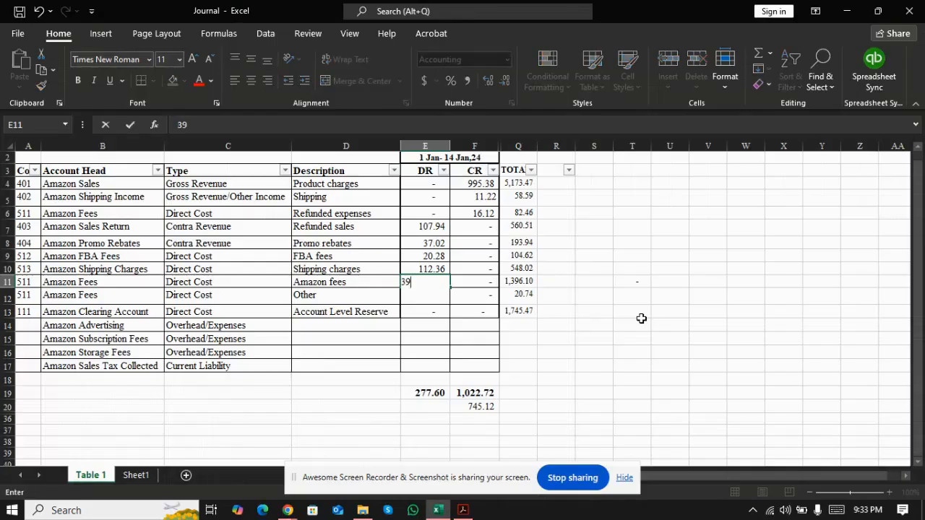
{"action": "type", "text": "1.98"}
{"action": "key", "text": "Return"}
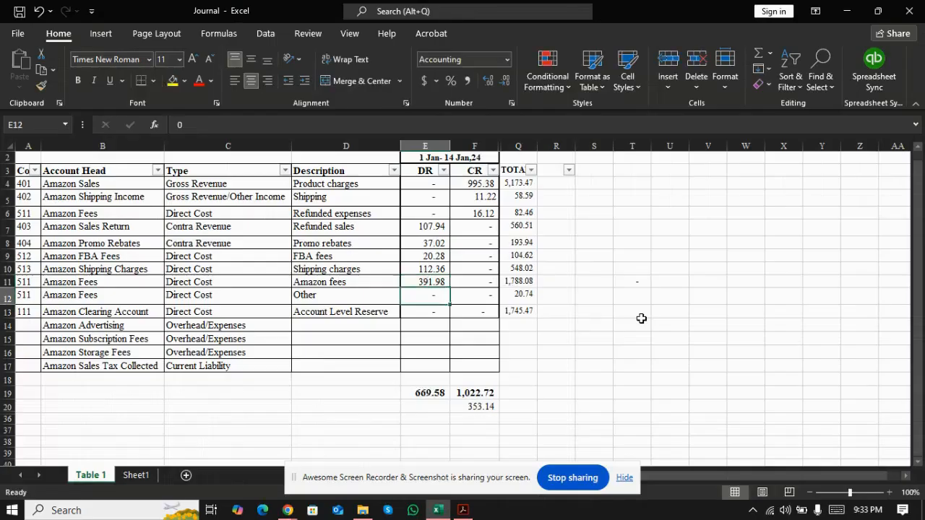
Step: Enter the statement's Other expense of 13.20 as a debit in the Amazon Fees row described as Other
{"action": "key", "text": "alt+Tab"}
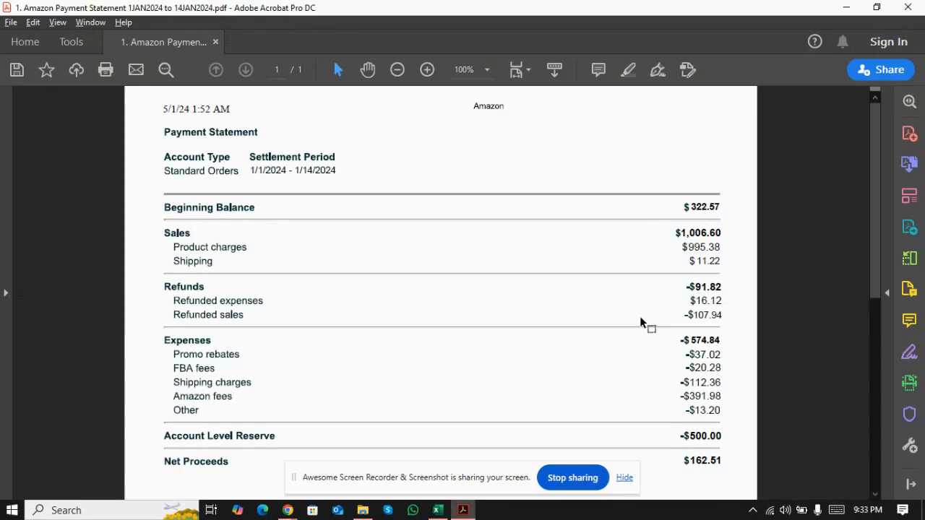
{"action": "key", "text": "alt+Tab"}
{"action": "type", "text": "1"}
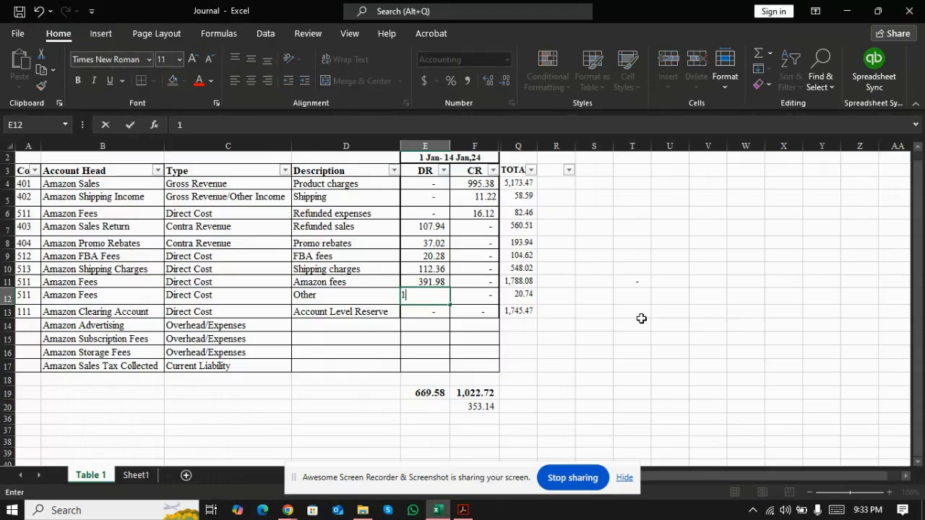
{"action": "type", "text": "3.20"}
{"action": "key", "text": "Return"}
{"action": "key", "text": "Return"}
Step: Check the debit and credit totals below the journal and the difference between them
{"action": "key", "text": "Down"}
{"action": "key", "text": "Down"}
{"action": "key", "text": "Down"}
{"action": "key", "text": "Down"}
{"action": "key", "text": "Down"}
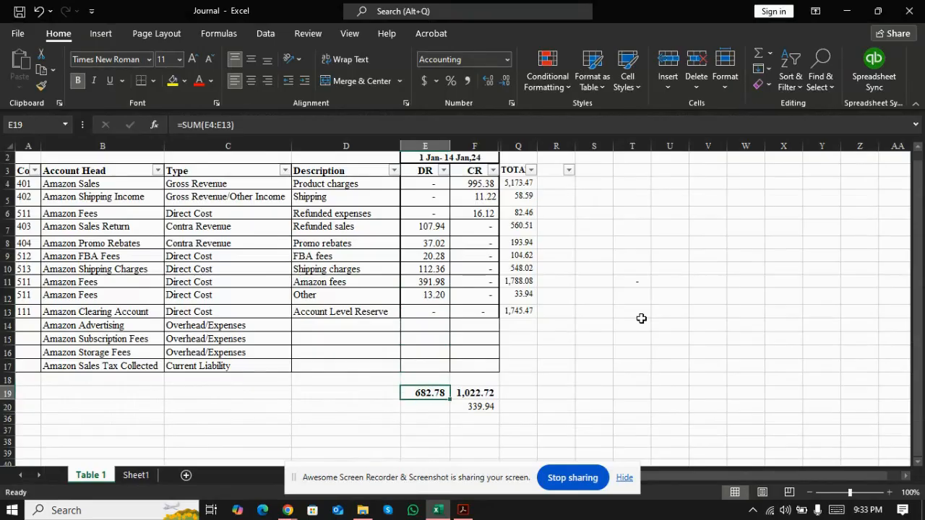
{"action": "key", "text": "Right"}
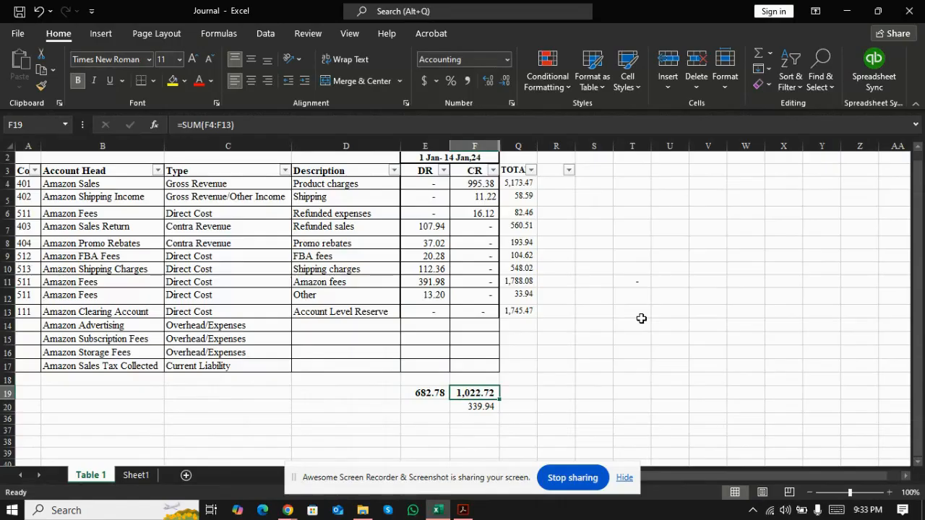
{"action": "key", "text": "Left"}
{"action": "key", "text": "Right"}
{"action": "key", "text": "Down"}
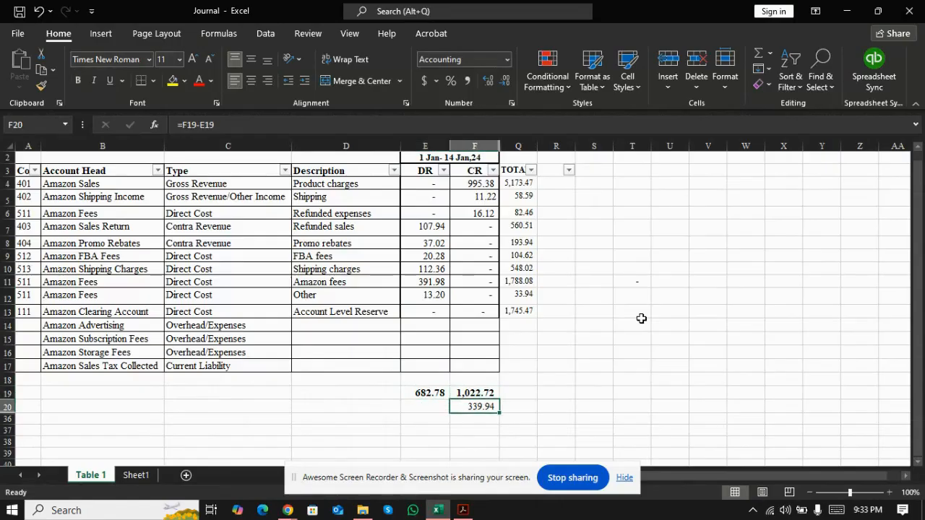
Step: Copy the 339.94 difference between the totals and paste it as a value into the Amazon Clearing Account row's debit cell
{"action": "key", "text": "alt+Tab"}
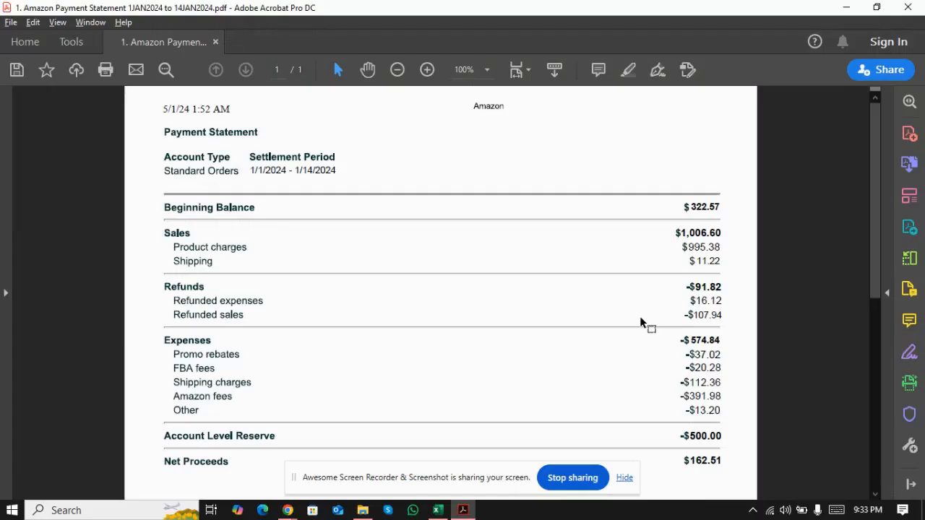
{"action": "key", "text": "alt+Tab"}
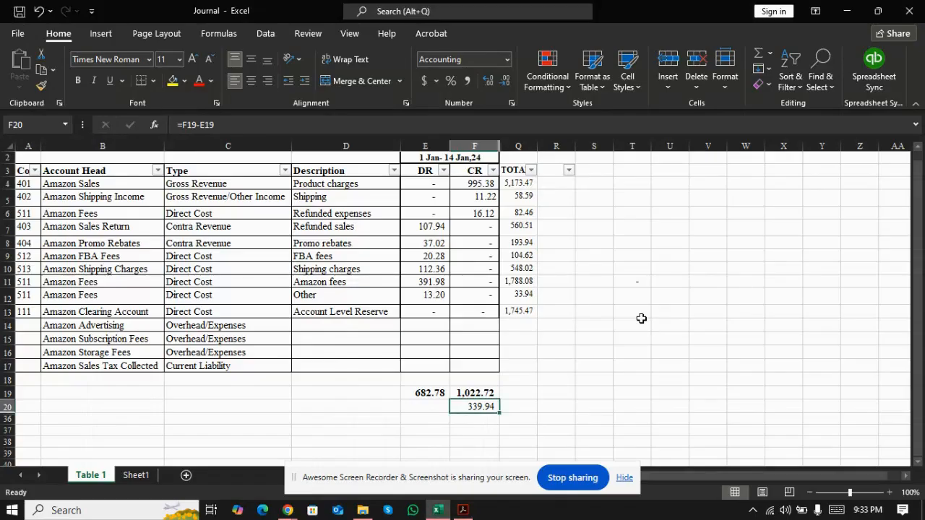
{"action": "key", "text": "ctrl+c"}
{"action": "key", "text": "Left"}
{"action": "key", "text": "Up"}
{"action": "key", "text": "Up"}
{"action": "key", "text": "Up"}
{"action": "key", "text": "Up"}
{"action": "key", "text": "Up"}
{"action": "key", "text": "Up"}
{"action": "key", "text": "Up"}
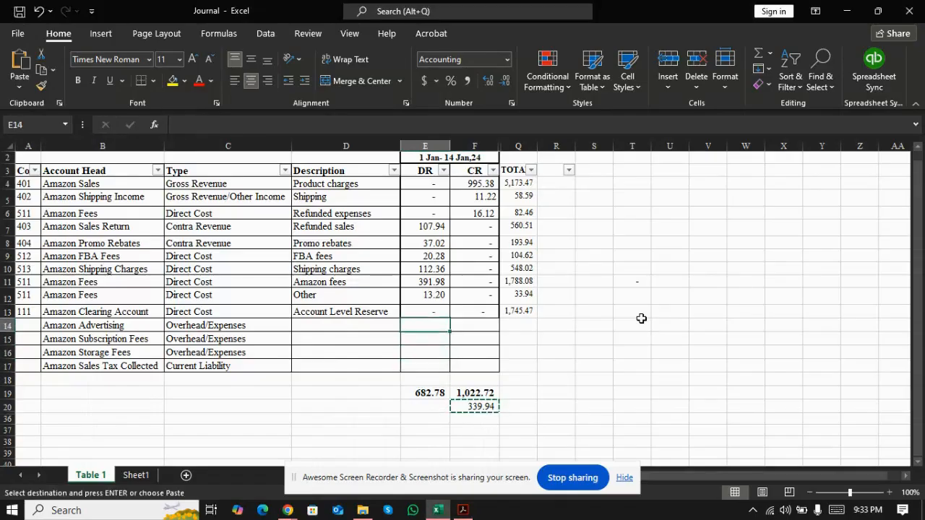
{"action": "key", "text": "ctrl+v"}
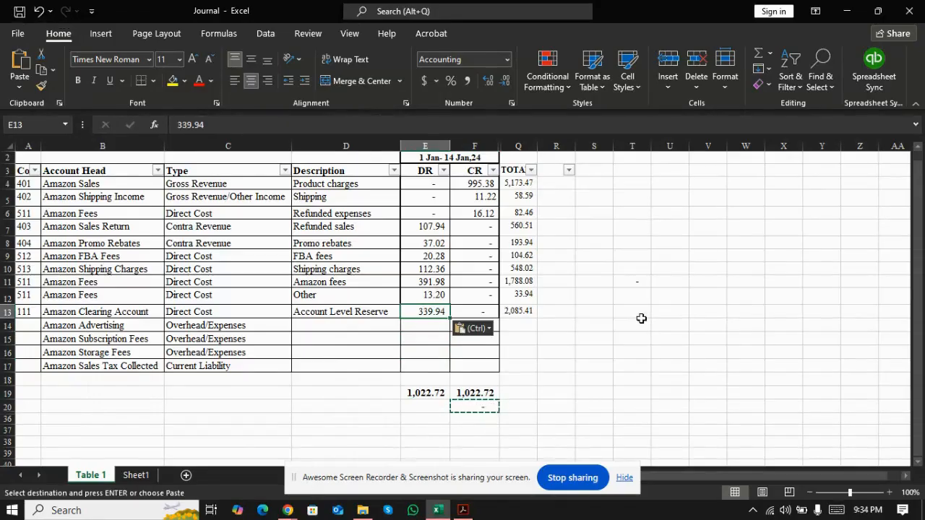
Step: Check that the debit and credit totals below the journal agree
{"action": "key", "text": "Up"}
{"action": "key", "text": "Down"}
{"action": "key", "text": "Down"}
{"action": "key", "text": "Down"}
{"action": "key", "text": "Down"}
{"action": "key", "text": "Down"}
{"action": "key", "text": "Down"}
{"action": "key", "text": "Down"}
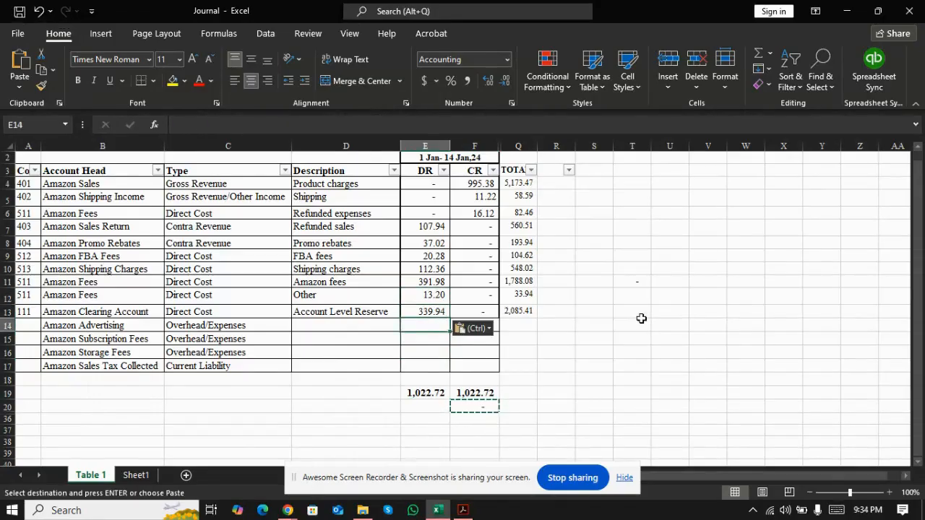
{"action": "key", "text": "Right"}
{"action": "key", "text": "Escape"}
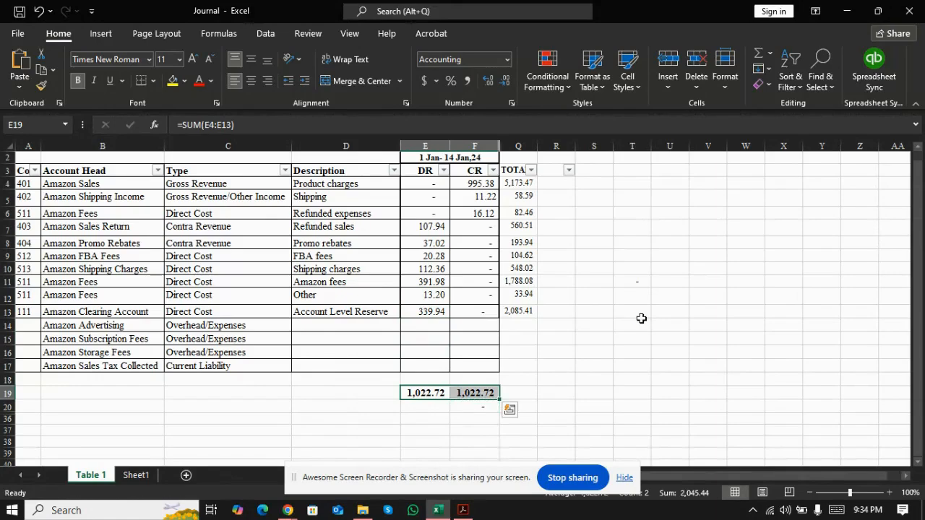
{"action": "key", "text": "shift+Left"}
{"action": "key", "text": "Right"}
{"action": "key", "text": "Up"}
{"action": "key", "text": "Up"}
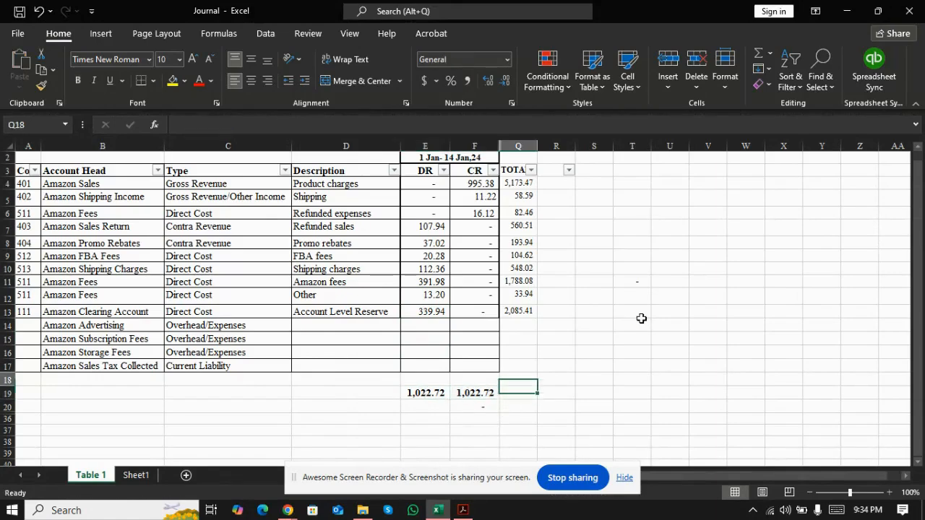
{"action": "key", "text": "Right"}
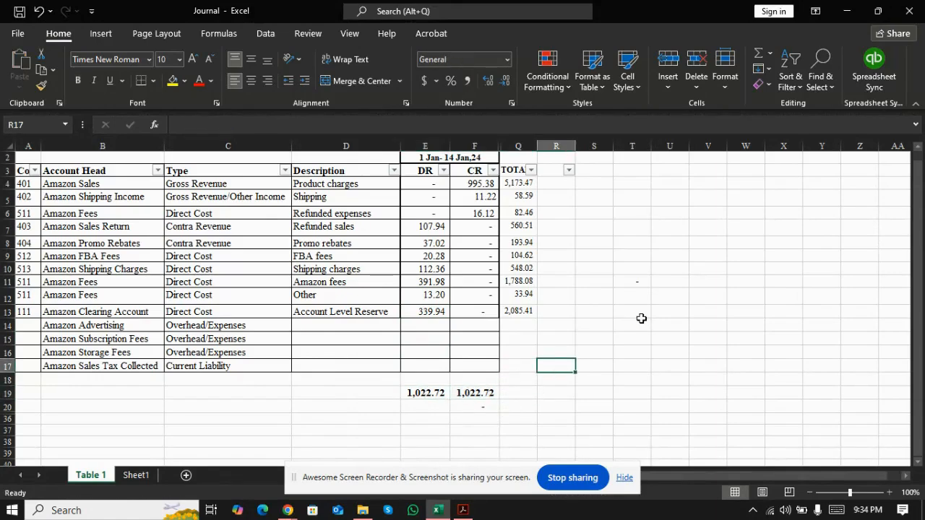
Step: Enter the statement's beginning balance of 322.57 in cell S17, beside the journal
{"action": "key", "text": "alt+Tab"}
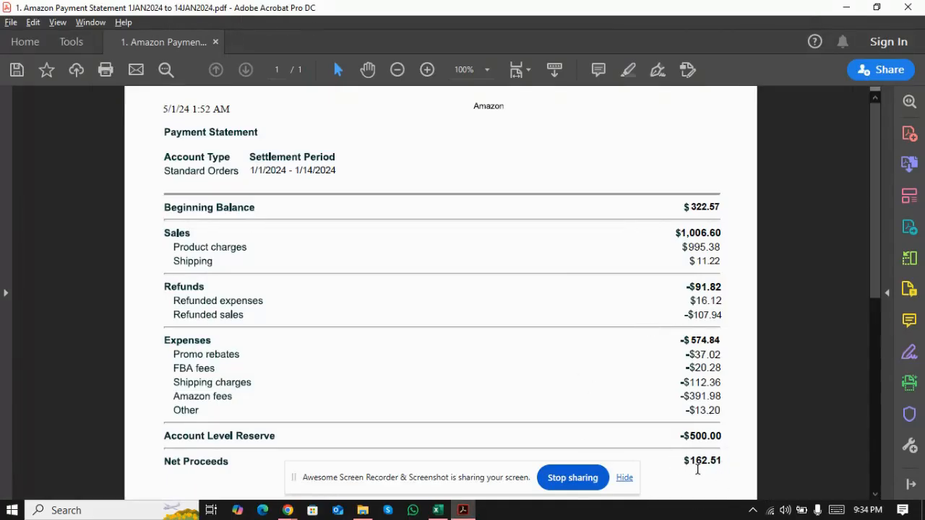
{"action": "left_click", "coordinate": [875, 498]}
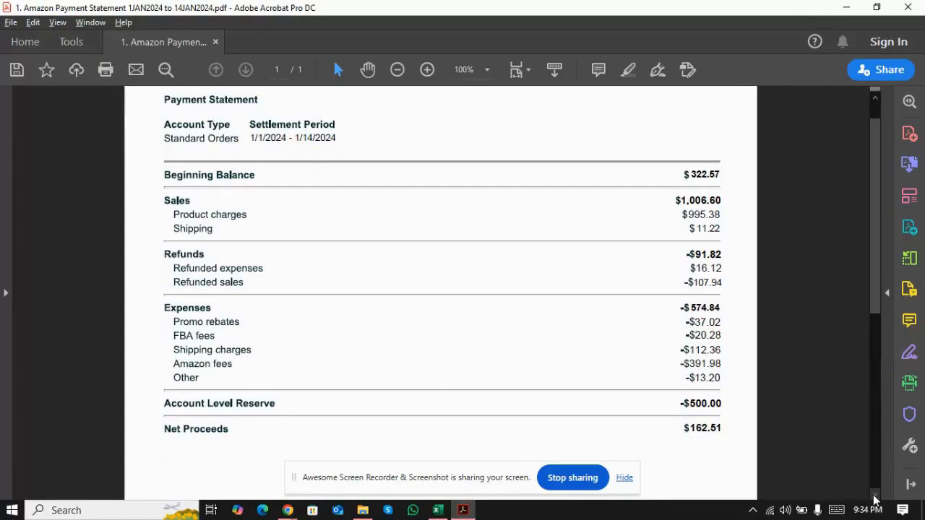
{"action": "key", "text": "alt+Tab"}
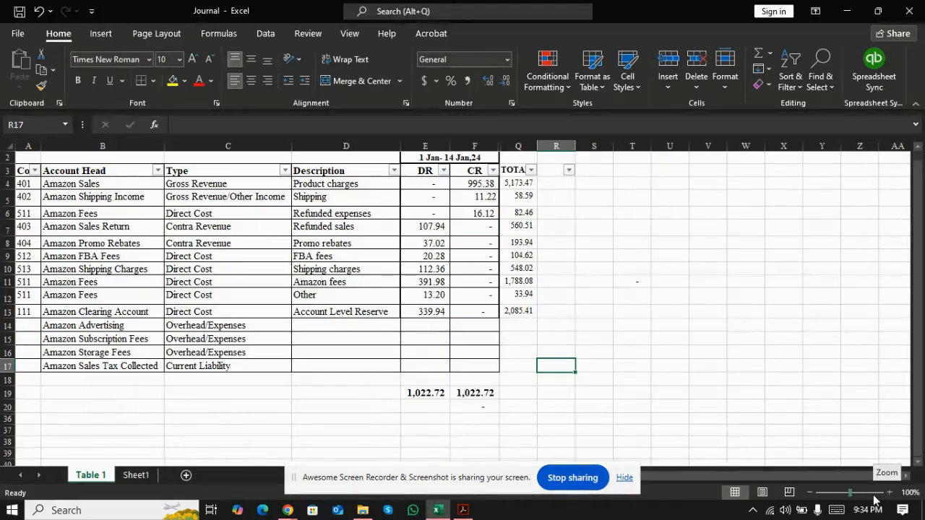
{"action": "key", "text": "Tab"}
{"action": "key", "text": "alt+Tab"}
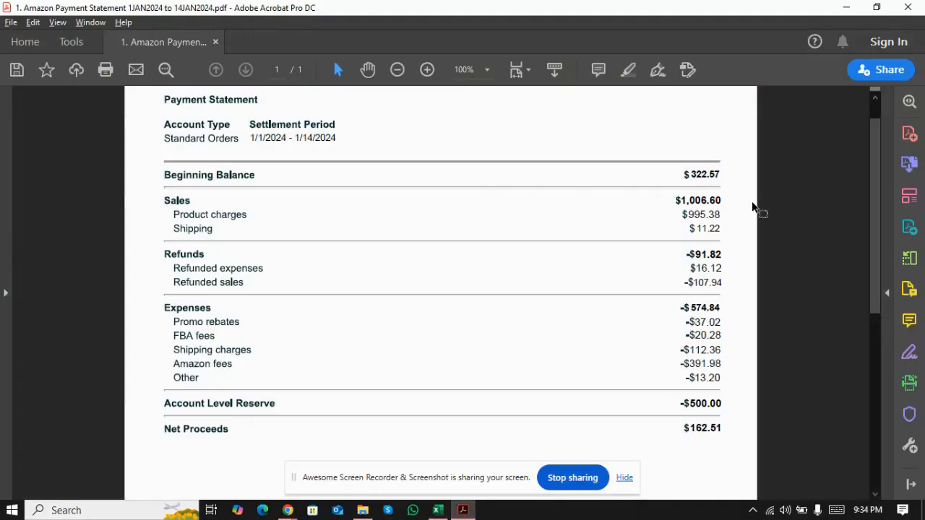
{"action": "key", "text": "alt+Tab"}
{"action": "type", "text": "3"}
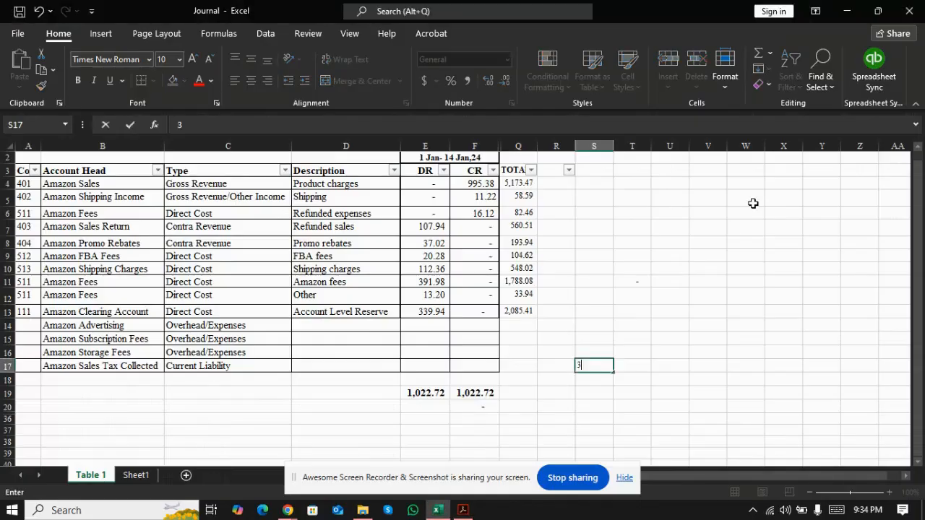
{"action": "type", "text": "22.57"}
{"action": "key", "text": "Return"}
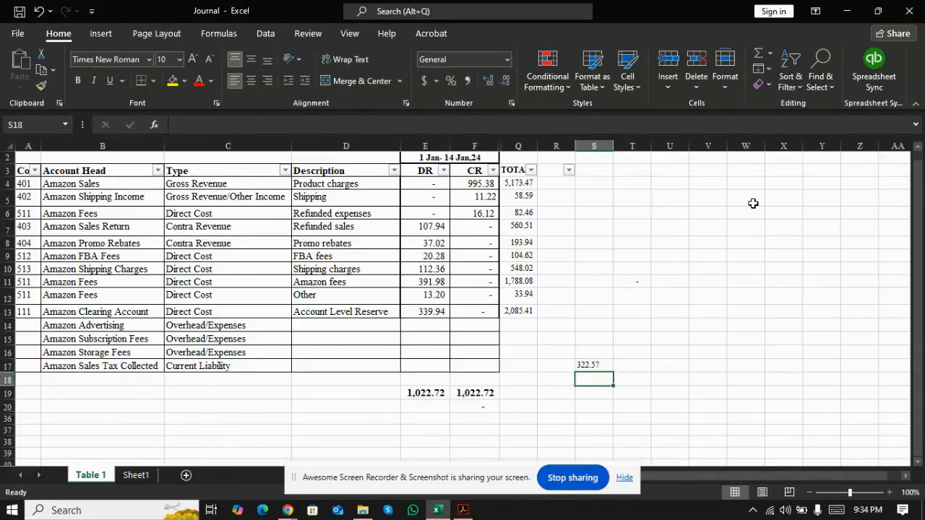
Step: Enter the clearing account amount of 339.94 in cell S18, under the beginning balance
{"action": "key", "text": "alt+Tab"}
{"action": "key", "text": "alt+Tab"}
{"action": "left_click", "coordinate": [432, 310]}
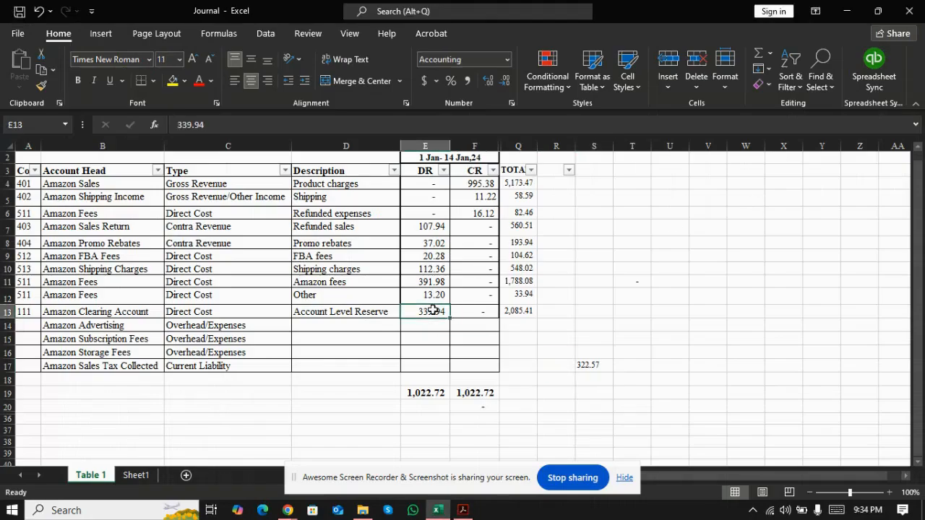
{"action": "key", "text": "alt+Tab"}
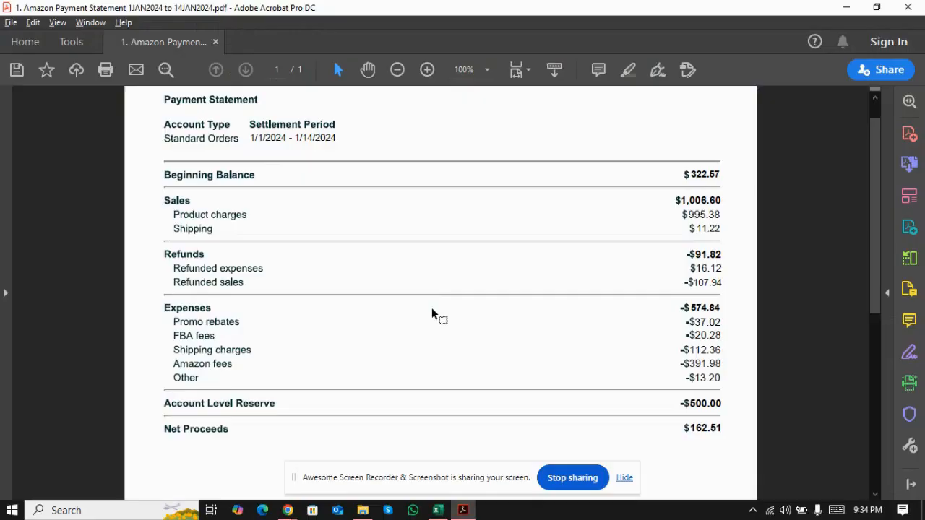
{"action": "key", "text": "alt+Tab"}
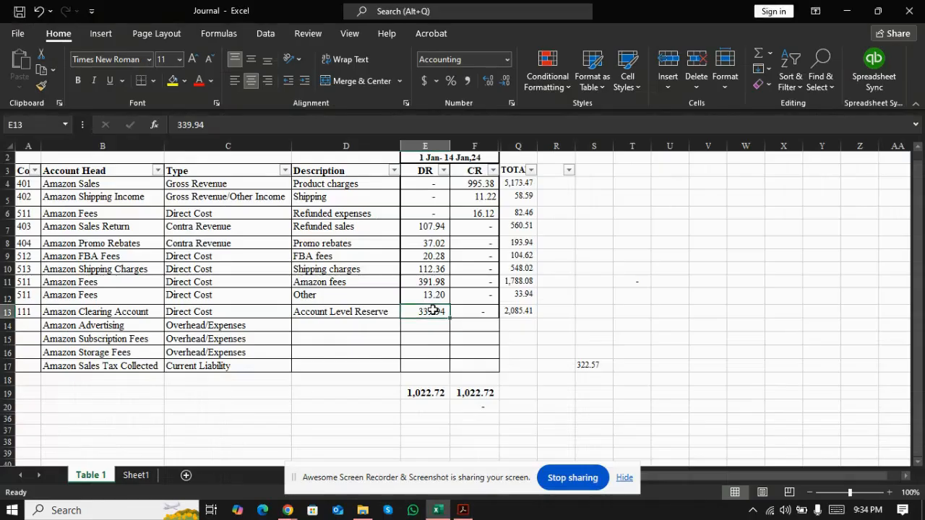
{"action": "left_click", "coordinate": [602, 376]}
{"action": "type", "text": "3"}
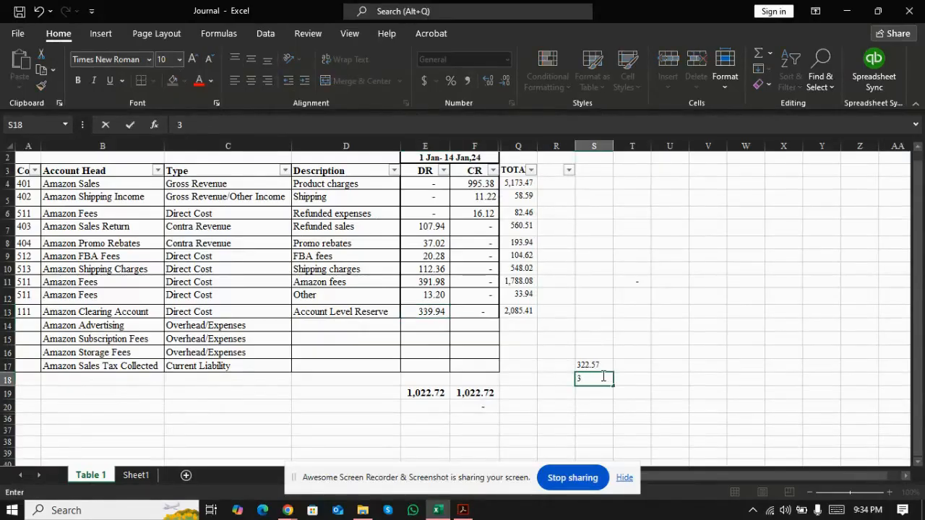
{"action": "type", "text": "39.94"}
{"action": "key", "text": "Return"}
{"action": "left_click", "coordinate": [603, 378]}
Step: Enter the statement's account level reserve as -500 in cell S19, under the clearing account amount
{"action": "key", "text": "alt+Tab"}
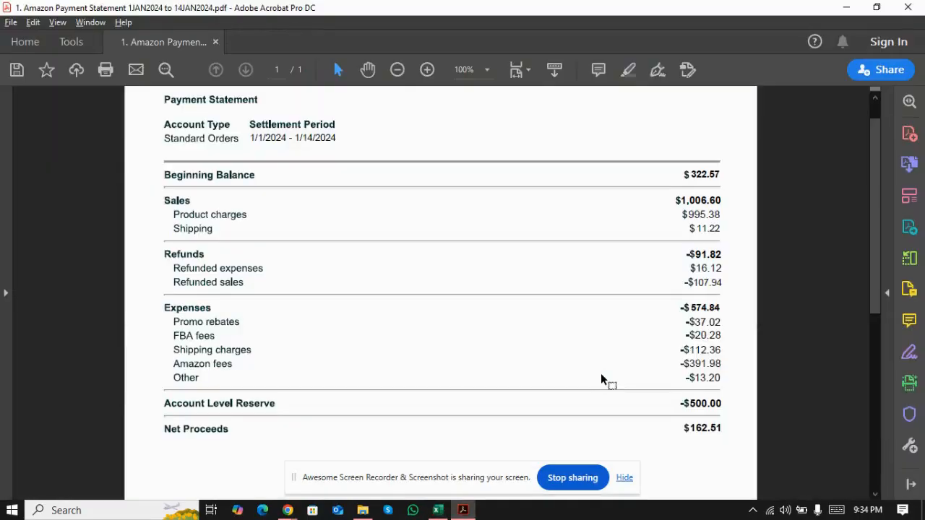
{"action": "key", "text": "alt+Tab"}
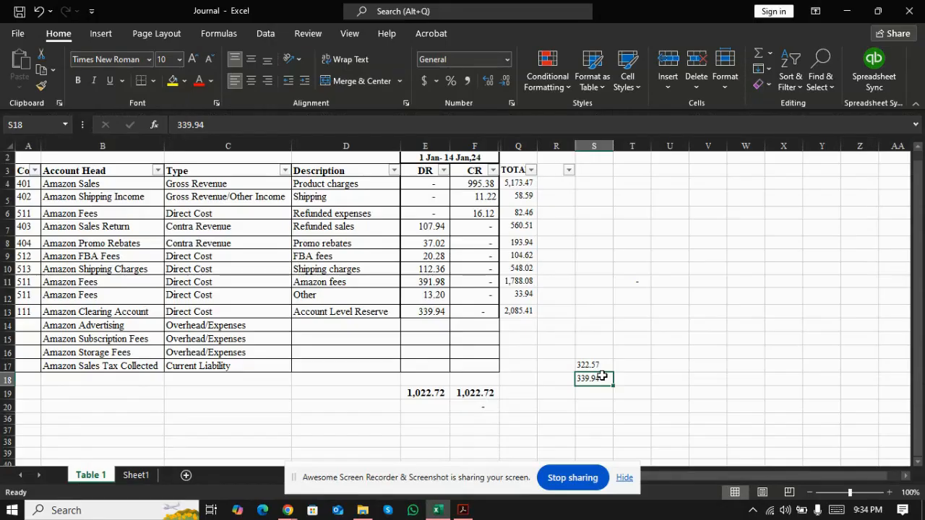
{"action": "key", "text": "alt+Tab"}
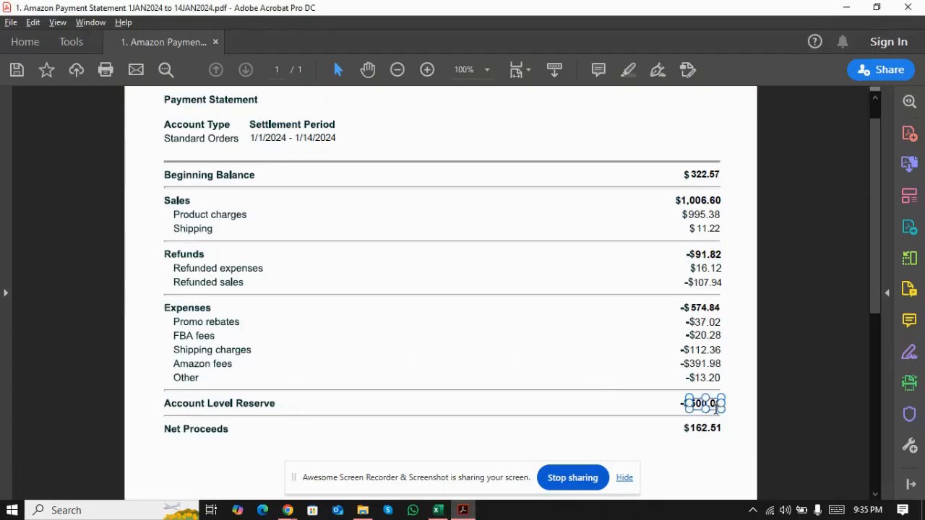
{"action": "key", "text": "alt+Tab"}
{"action": "type", "text": "-500"}
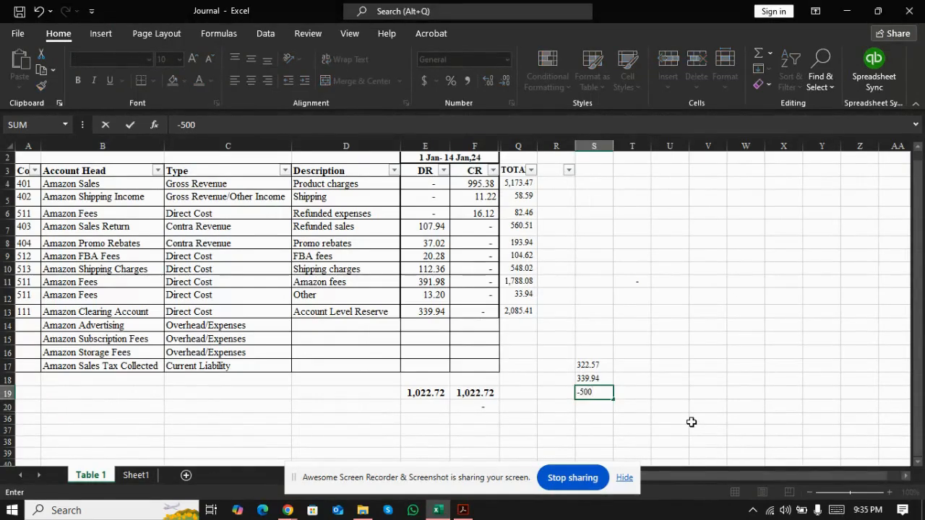
{"action": "key", "text": "Return"}
Step: Sum S17:S19 in cell S20 in bold and compare the result with the statement's net proceeds
{"action": "key", "text": "alt+equal"}
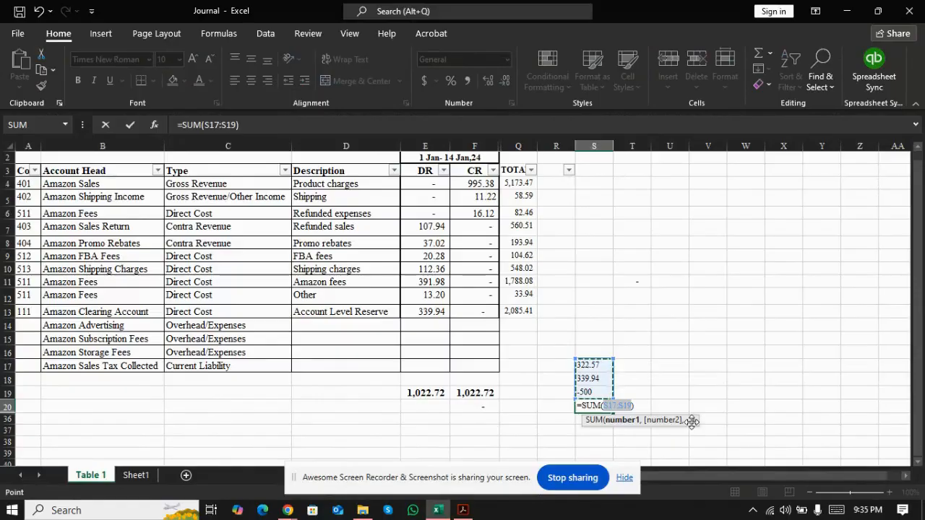
{"action": "key", "text": "Return"}
{"action": "key", "text": "Up"}
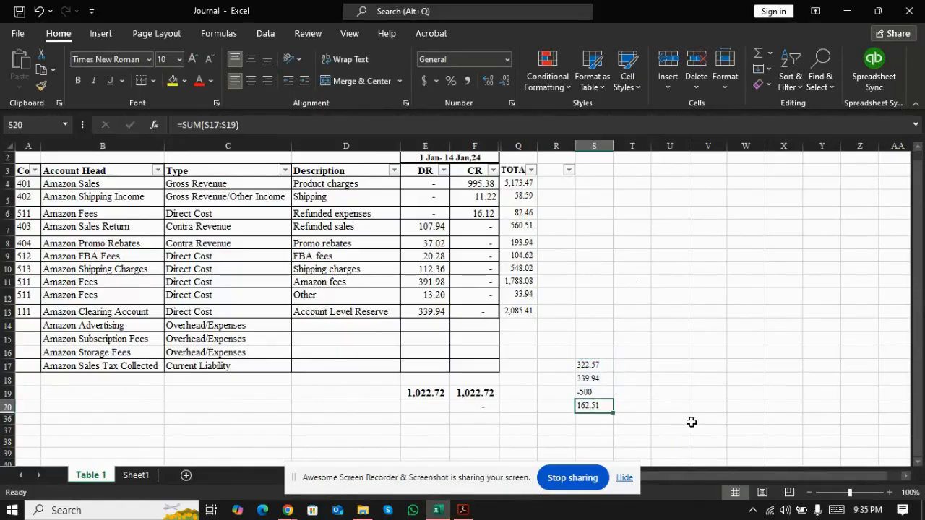
{"action": "key", "text": "ctrl+b"}
{"action": "key", "text": "alt+Tab"}
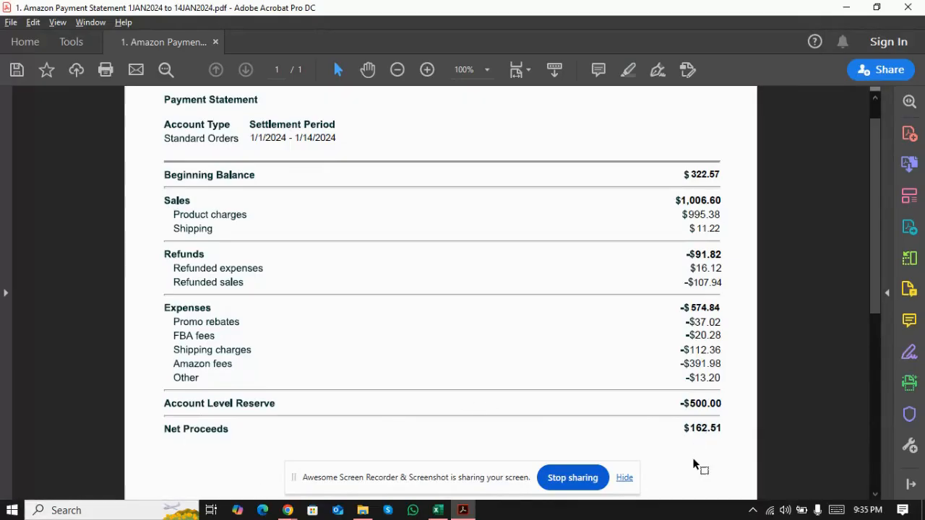
{"action": "key", "text": "alt+Tab"}
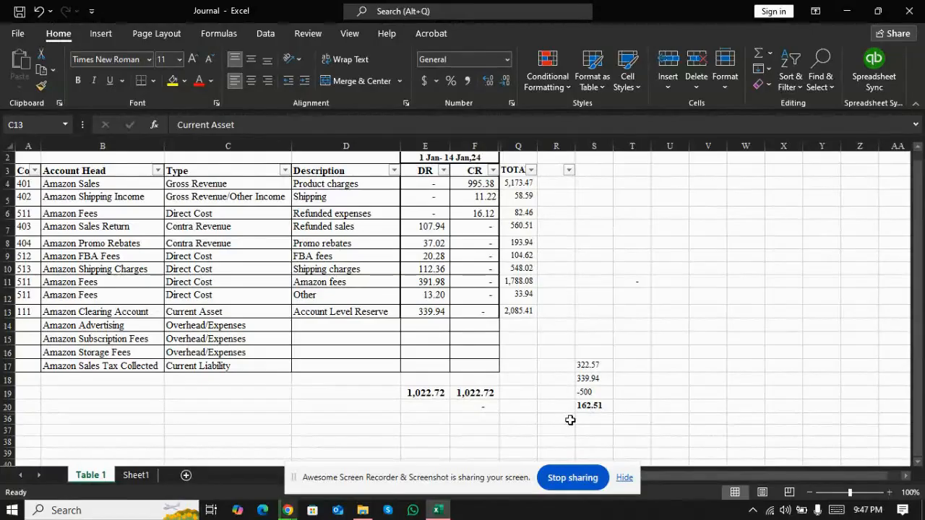
Step: Review the code, account head and type of the Amazon Clearing Account row and the rows just above it
{"action": "key", "text": "alt+Tab"}
{"action": "key", "text": "alt+Left"}
{"action": "key", "text": "Left"}
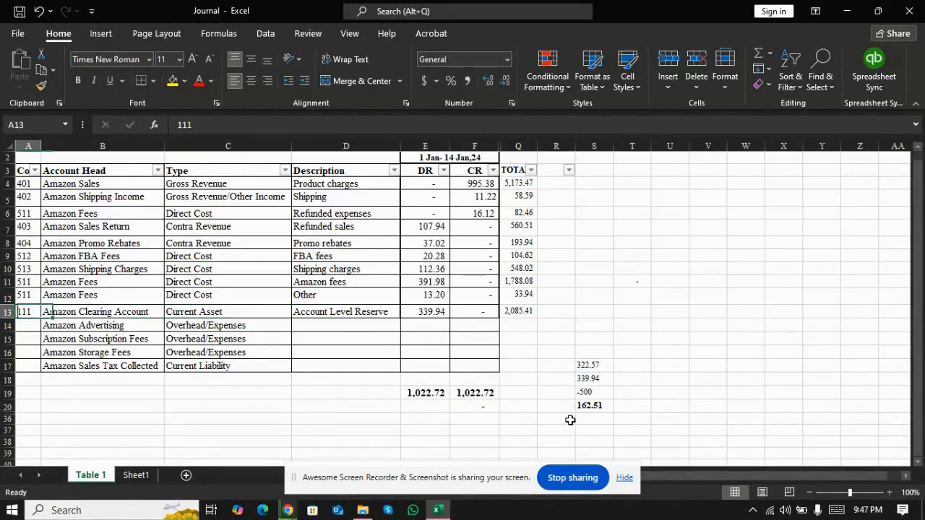
{"action": "key", "text": "shift+Up"}
{"action": "key", "text": "shift+Up"}
{"action": "key", "text": "shift+Up"}
{"action": "key", "text": "shift+Up"}
{"action": "key", "text": "shift+Up"}
{"action": "key", "text": "shift+Up"}
{"action": "key", "text": "shift+Up"}
{"action": "key", "text": "shift+Up"}
{"action": "key", "text": "shift+Up"}
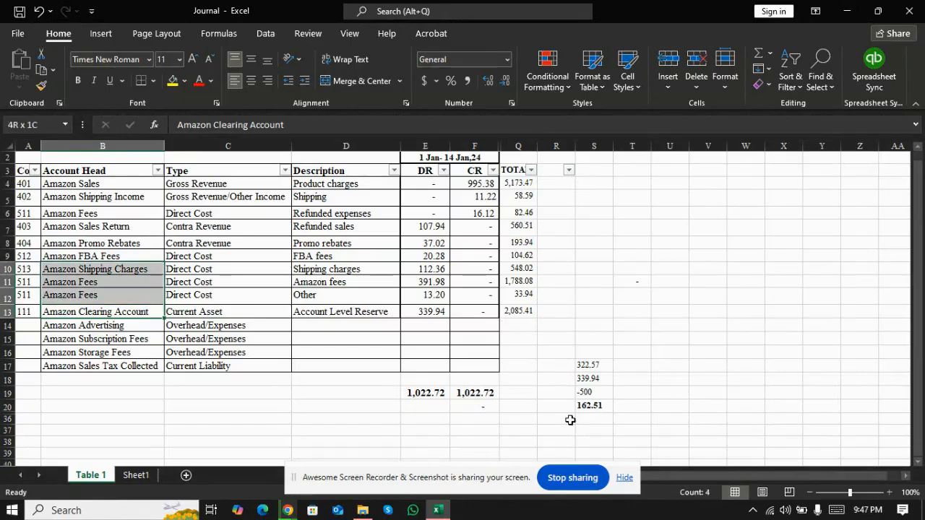
{"action": "key", "text": "shift+Down"}
{"action": "key", "text": "shift+Down"}
{"action": "key", "text": "shift+Down"}
{"action": "key", "text": "shift+Down"}
{"action": "key", "text": "shift+Down"}
{"action": "key", "text": "shift+Down"}
{"action": "key", "text": "shift+Down"}
{"action": "key", "text": "shift+Down"}
{"action": "key", "text": "shift+Down"}
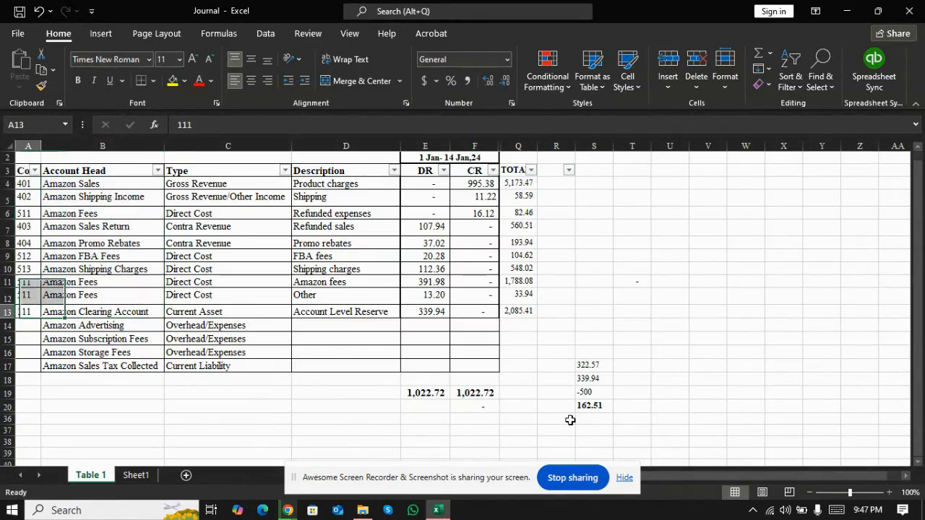
{"action": "key", "text": "Right"}
{"action": "key", "text": "Left"}
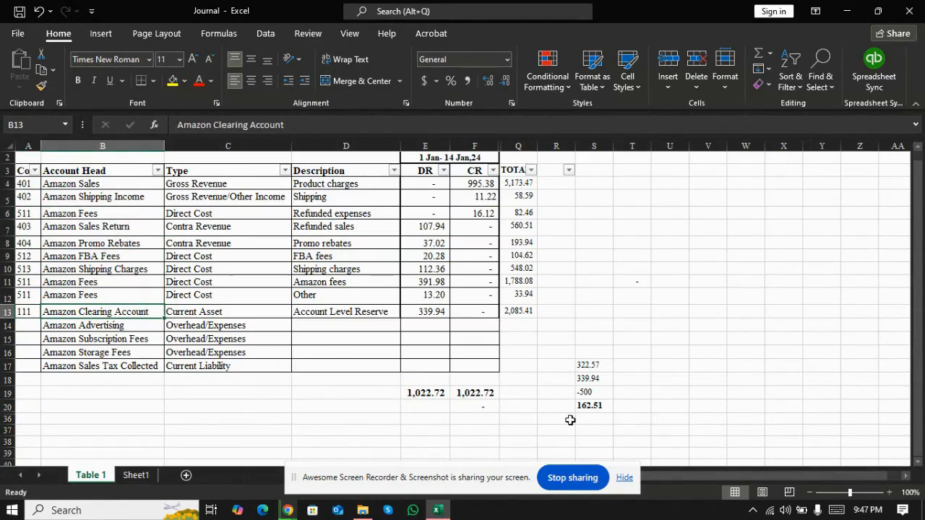
{"action": "key", "text": "Right"}
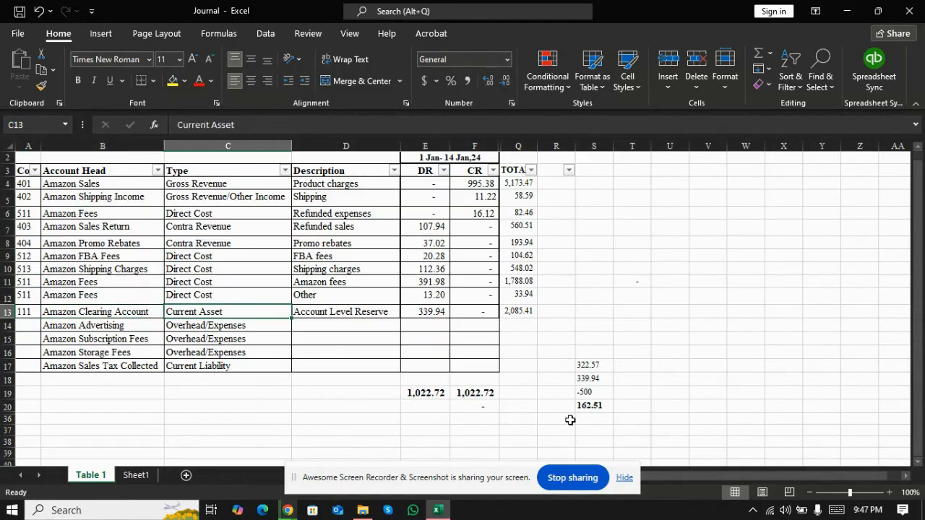
Step: Review the account types row by row from Amazon Sales down to the Amazon Clearing Account
{"action": "key", "text": "ctrl+Up"}
{"action": "key", "text": "Down"}
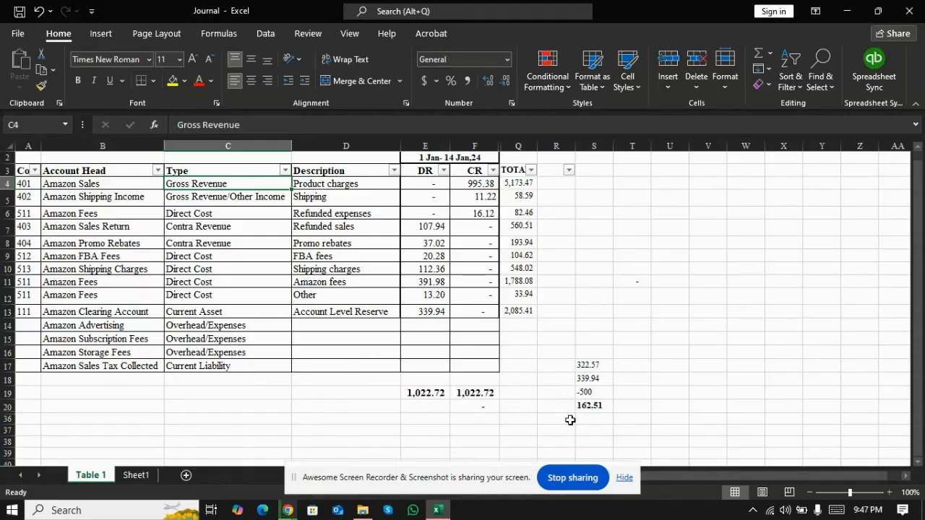
{"action": "key", "text": "Left"}
{"action": "key", "text": "Right"}
{"action": "key", "text": "Down"}
{"action": "key", "text": "Down"}
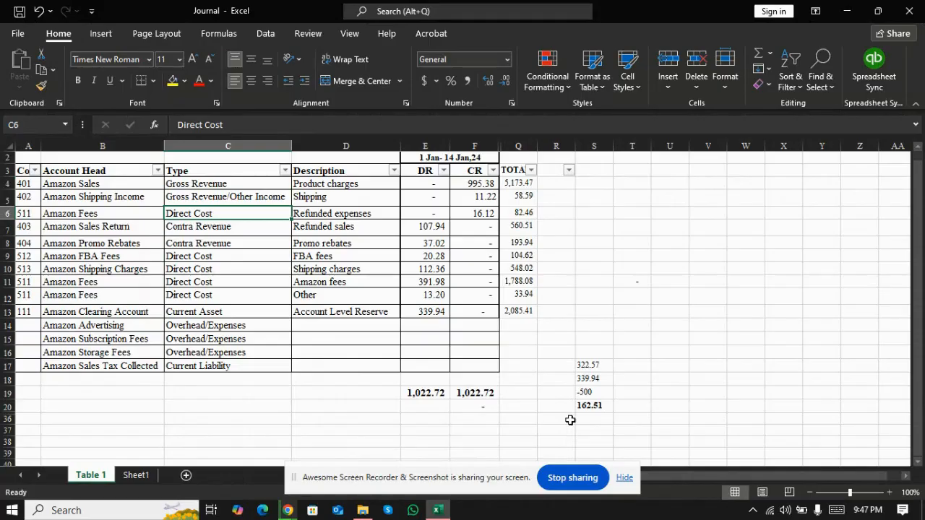
{"action": "key", "text": "Down"}
{"action": "key", "text": "Down"}
{"action": "key", "text": "Down"}
{"action": "key", "text": "Down"}
{"action": "key", "text": "Down"}
{"action": "key", "text": "Down"}
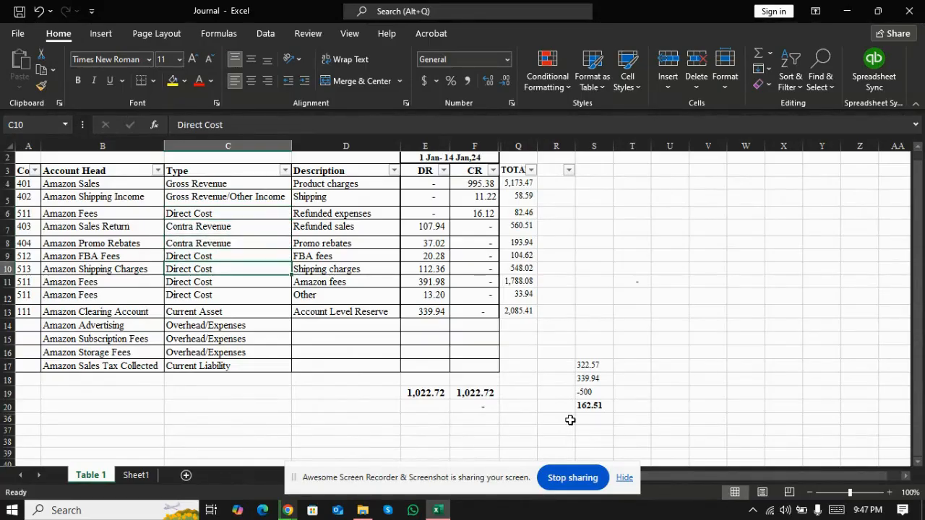
{"action": "key", "text": "Left"}
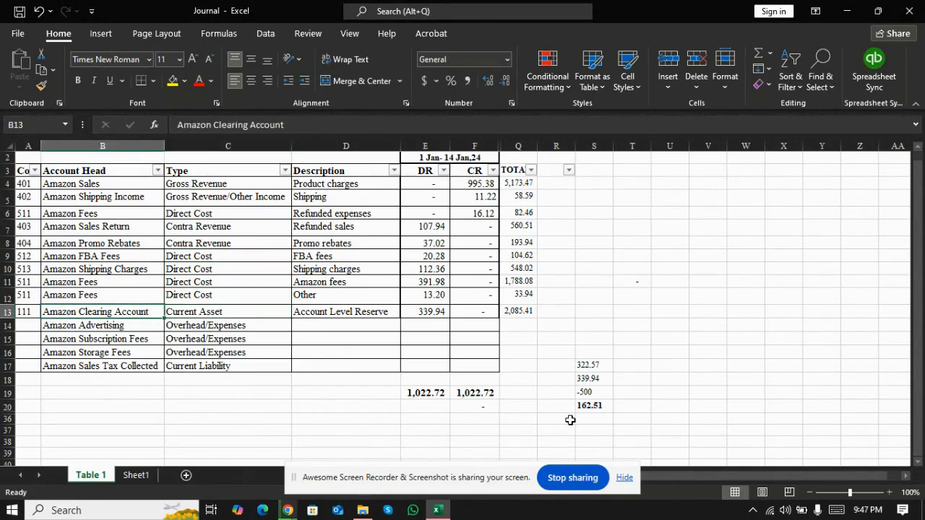
Step: Switch to Xero and check which transaction types can be newly created for Accessories Zone LLC
{"action": "key", "text": "Right"}
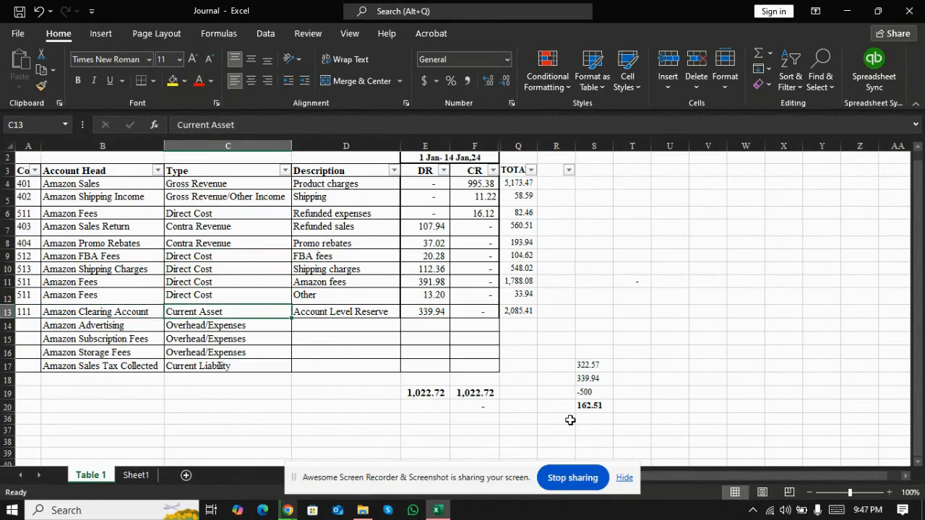
{"action": "key", "text": "alt+Tab"}
{"action": "key", "text": "Tab"}
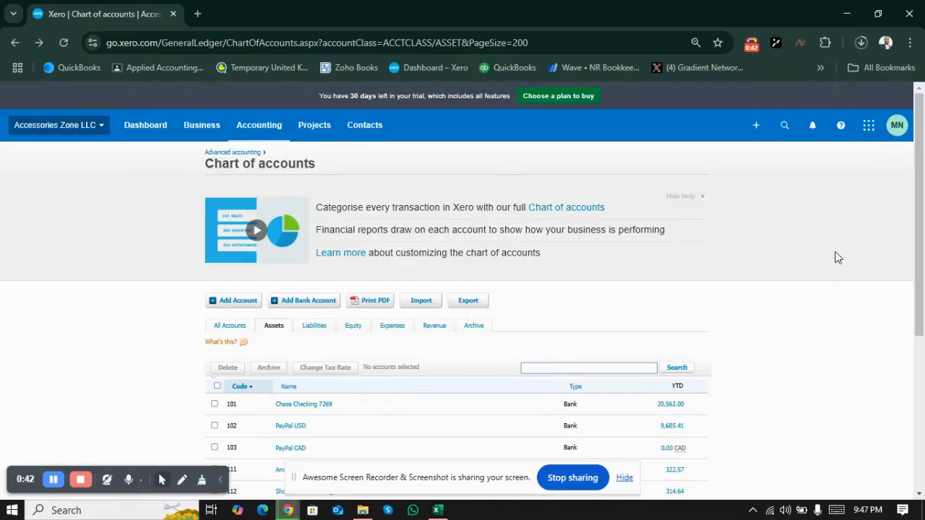
{"action": "left_click", "coordinate": [757, 125]}
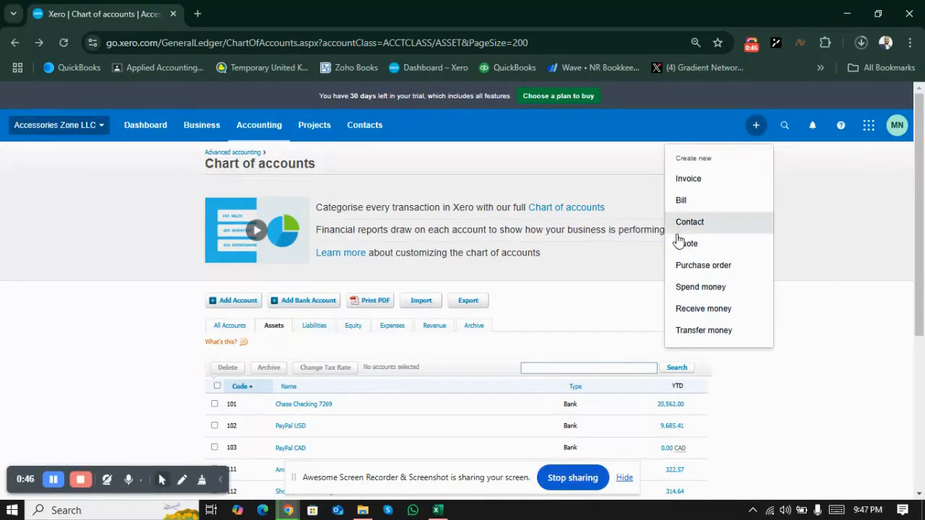
{"action": "left_click", "coordinate": [829, 241]}
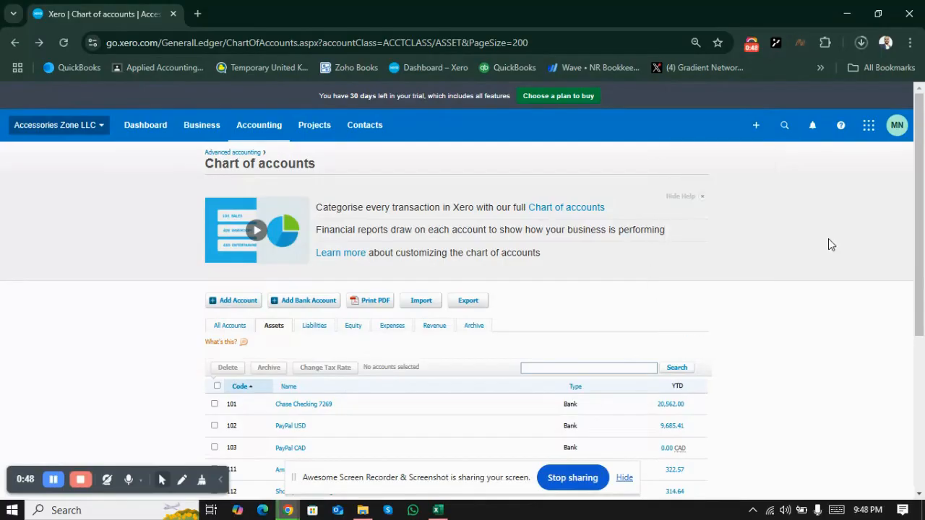
Step: Open the list of current users in the organization settings of Accessories Zone LLC
{"action": "left_click", "coordinate": [101, 130]}
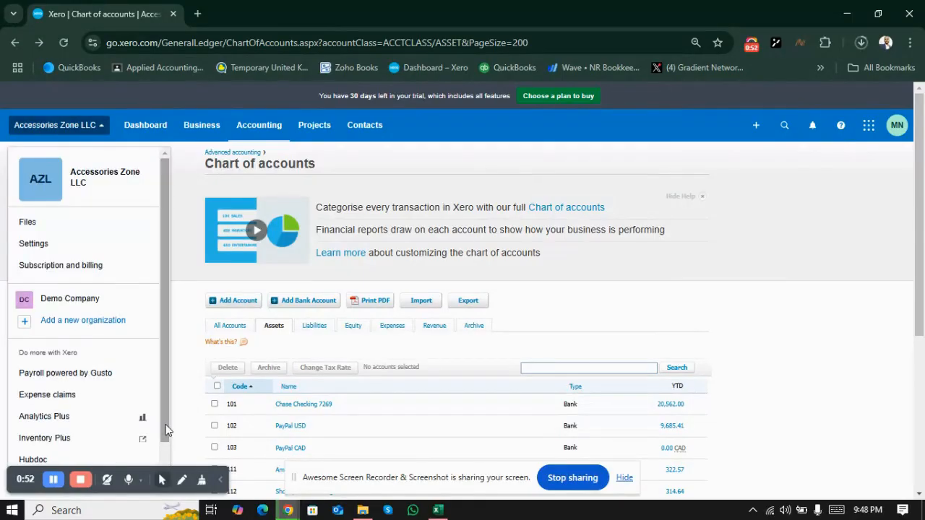
{"action": "left_click", "coordinate": [34, 246]}
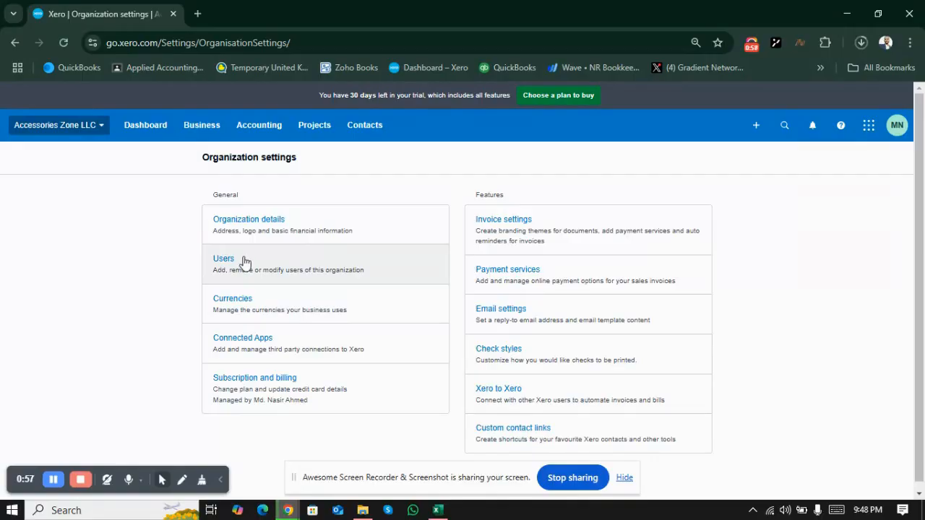
{"action": "left_click", "coordinate": [246, 264]}
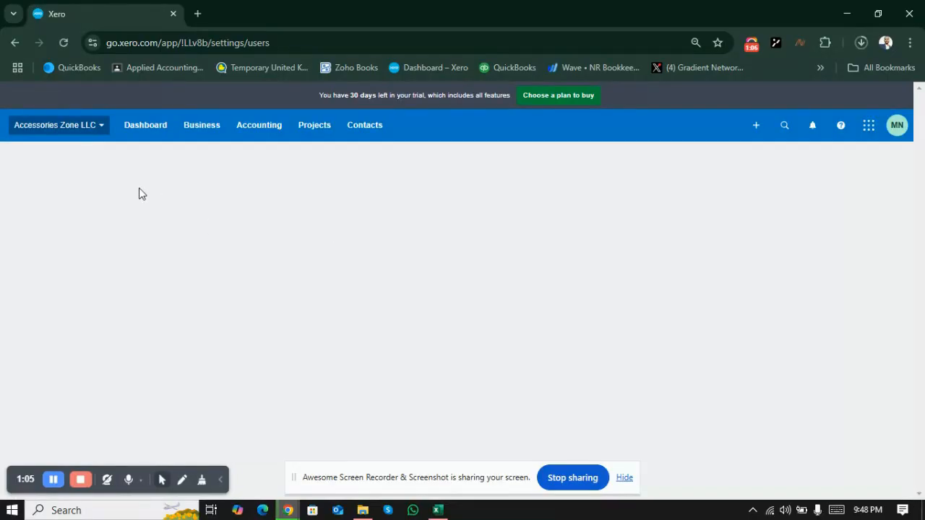
{"action": "left_click", "coordinate": [103, 127]}
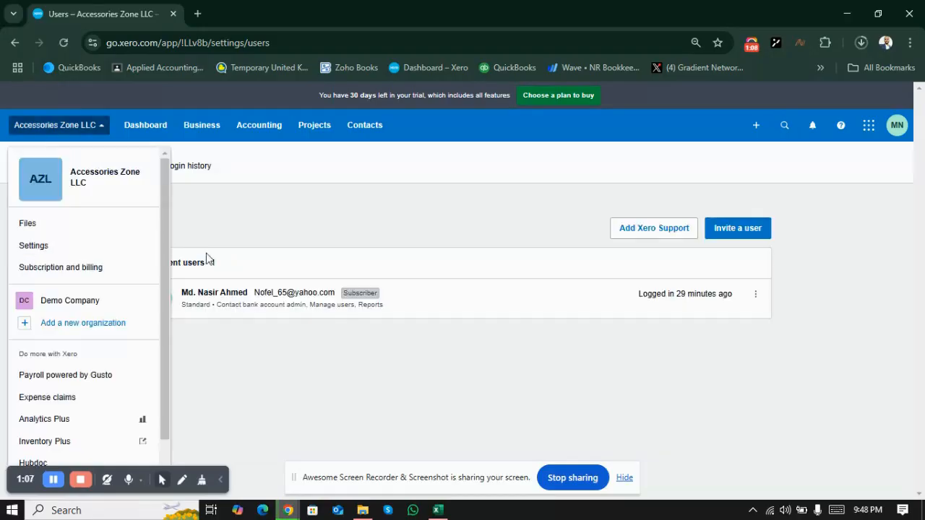
{"action": "left_click", "coordinate": [352, 387]}
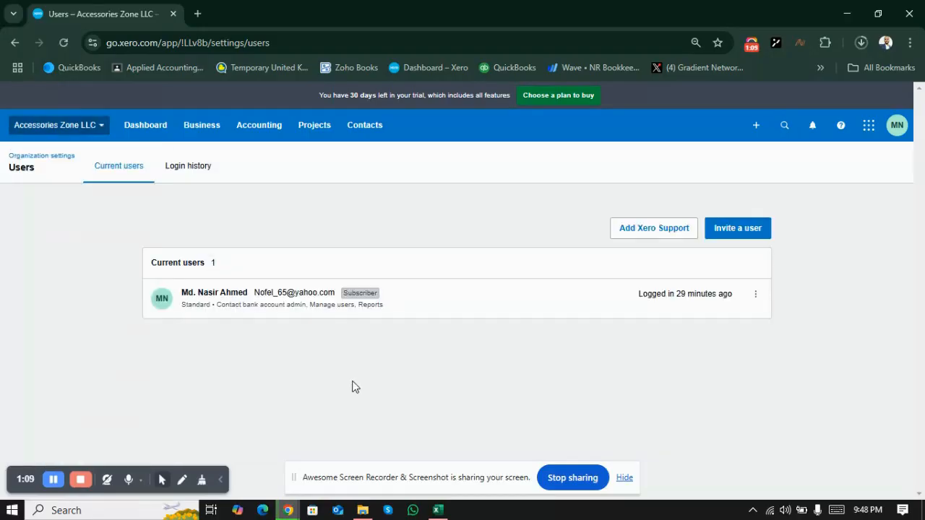
Step: Set the subscriber's Business and accounting access to Advisor and save the updated permissions
{"action": "left_click", "coordinate": [314, 293]}
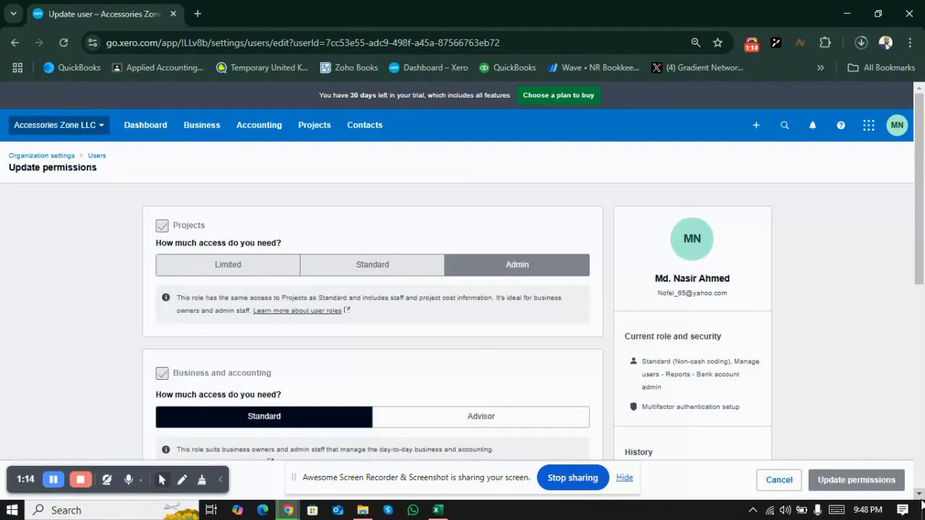
{"action": "scroll", "coordinate": [921, 499], "scroll_direction": "down", "scroll_amount": 1}
{"action": "scroll", "coordinate": [921, 499], "scroll_direction": "down", "scroll_amount": 2}
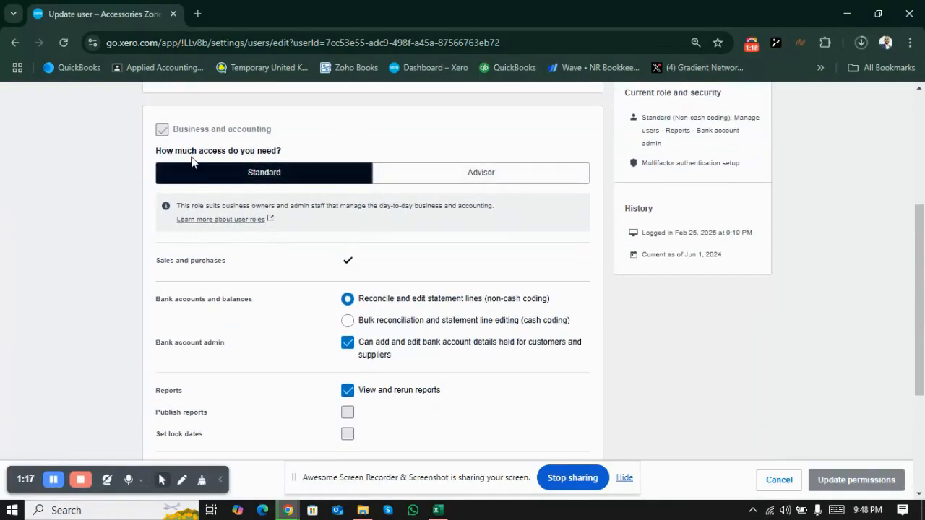
{"action": "left_click", "coordinate": [442, 176]}
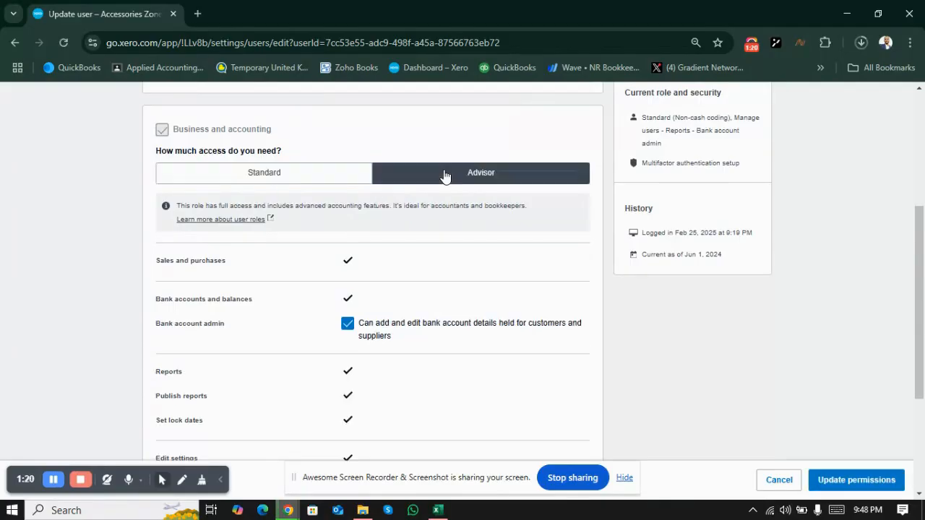
{"action": "left_click", "coordinate": [893, 481]}
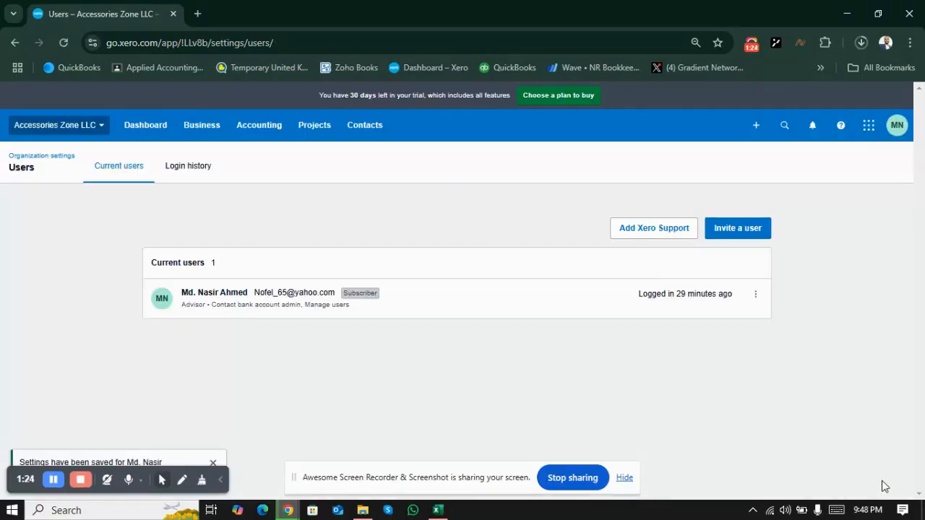
Step: Reload the users page so the new role applies and start a new manual journal
{"action": "left_click", "coordinate": [757, 136]}
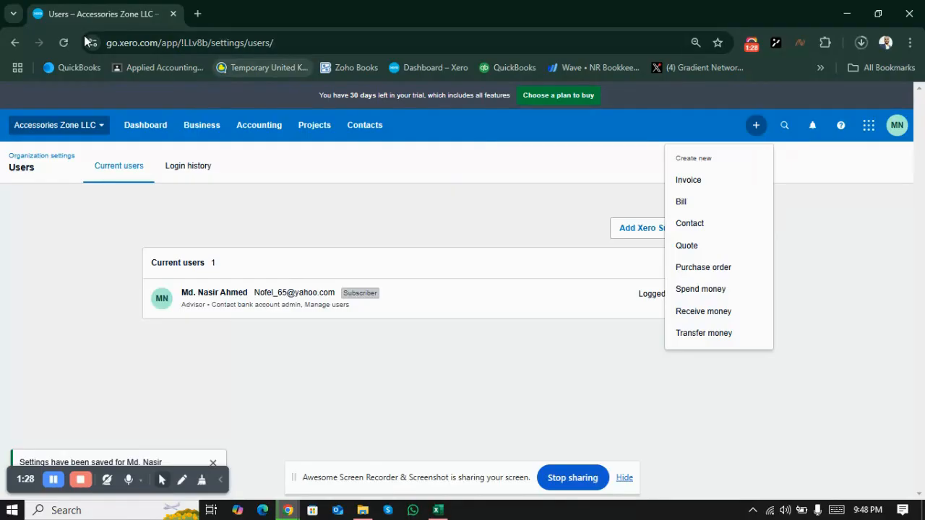
{"action": "left_click", "coordinate": [63, 43]}
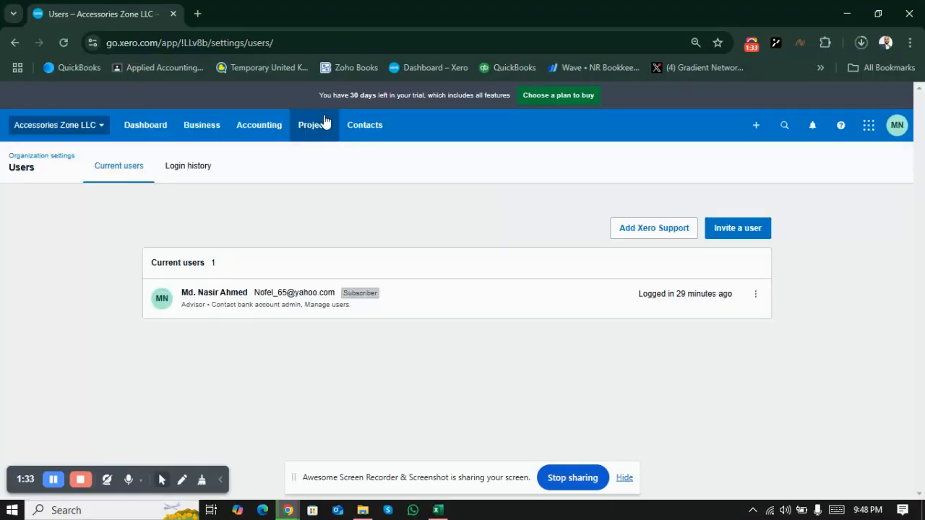
{"action": "left_click", "coordinate": [761, 132]}
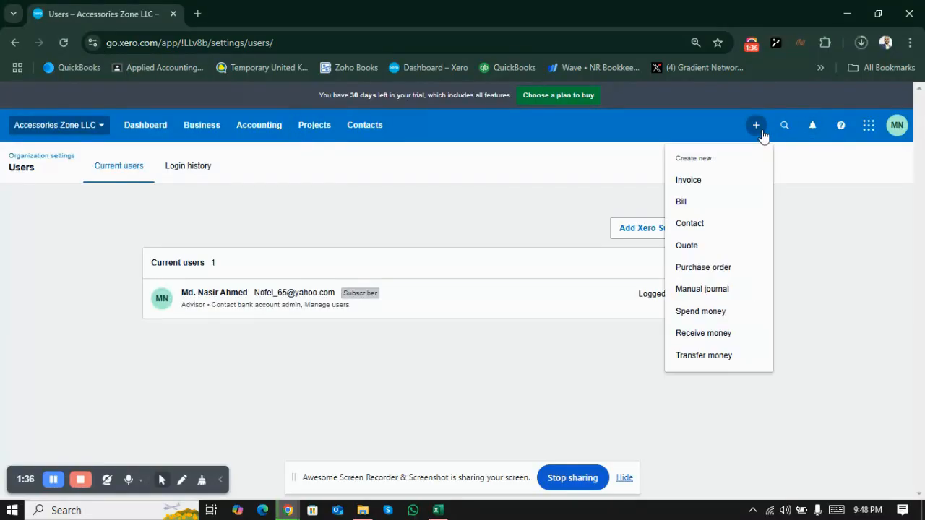
{"action": "left_click", "coordinate": [721, 290]}
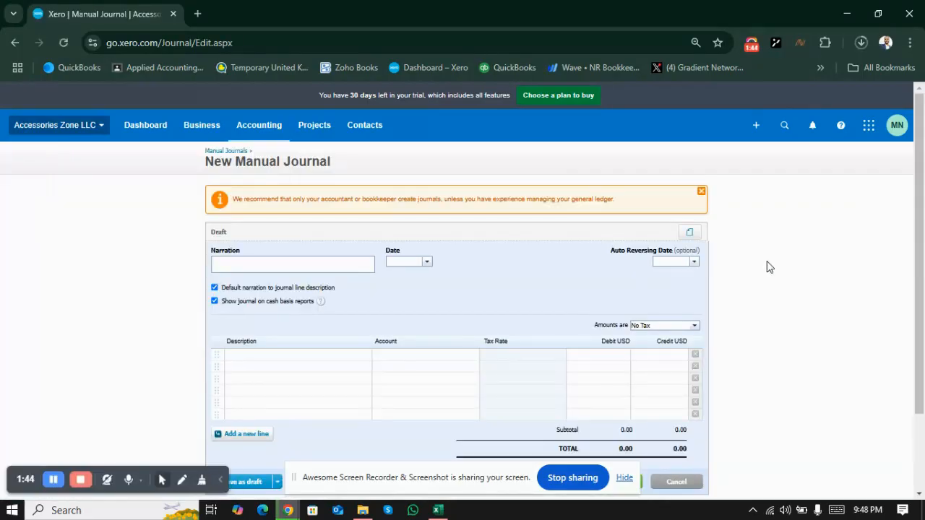
{"action": "left_click", "coordinate": [920, 494]}
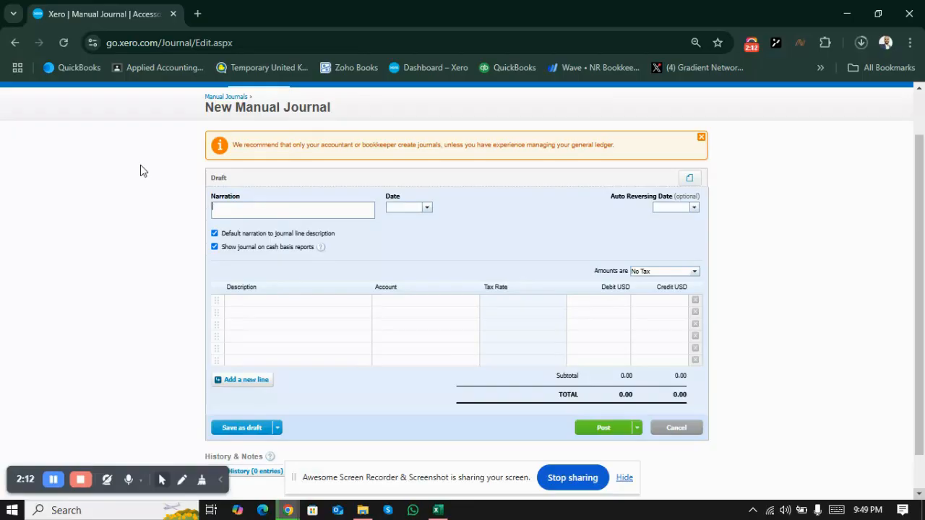
Step: Enter "Amazon Sales Jr 1 Jan- 14 Jan, 2024" as the manual journal's narration, checking the period in the Excel journal
{"action": "key", "text": "alt+Tab"}
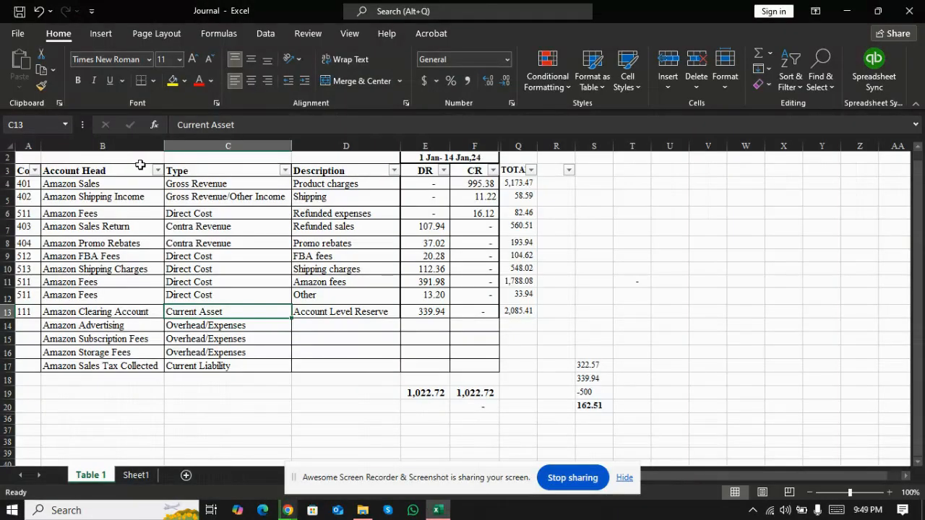
{"action": "key", "text": "alt+Tab"}
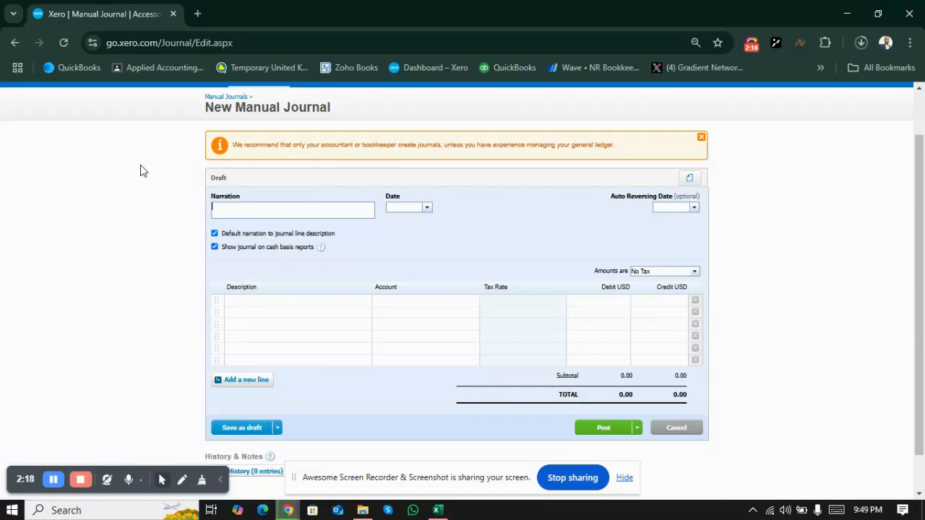
{"action": "type", "text": "Amazon Sales Jr 1 Jan-"}
{"action": "key", "text": "alt+Tab"}
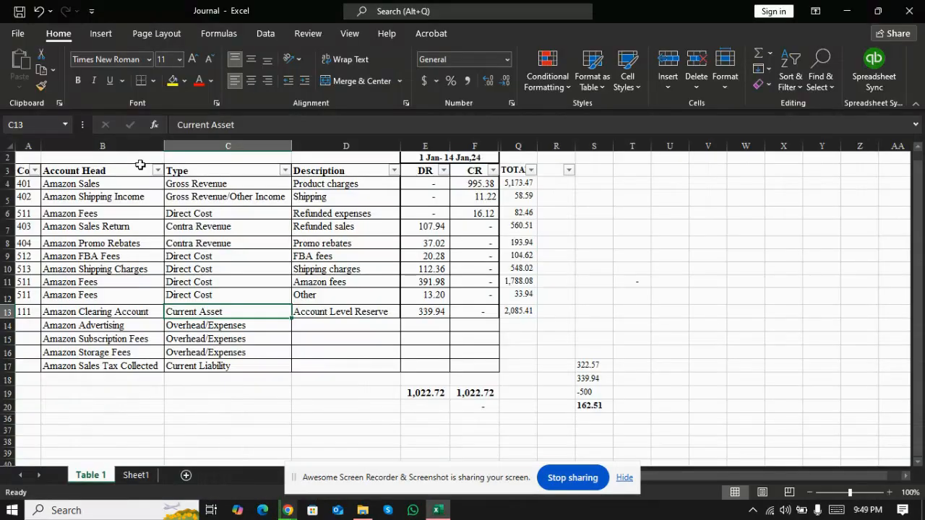
{"action": "key", "text": "alt+Tab"}
{"action": "type", "text": "n- 14 J"}
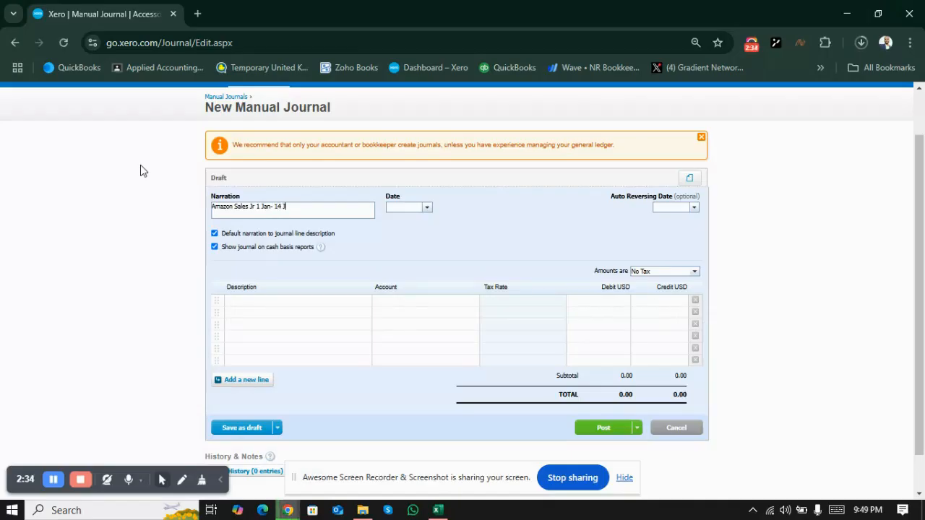
{"action": "type", "text": "an, 2024"}
Step: Set the manual journal's date to Jan 14, 2024
{"action": "left_click", "coordinate": [427, 208]}
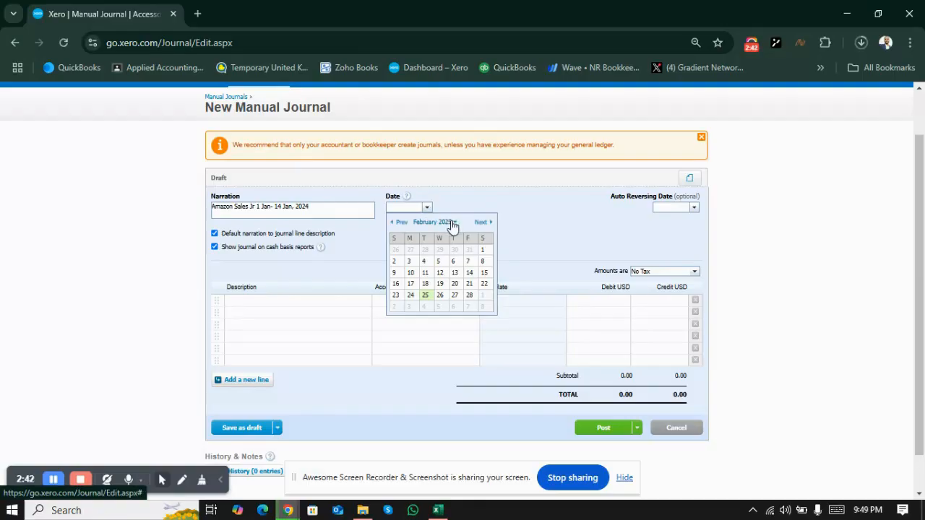
{"action": "left_click", "coordinate": [451, 225]}
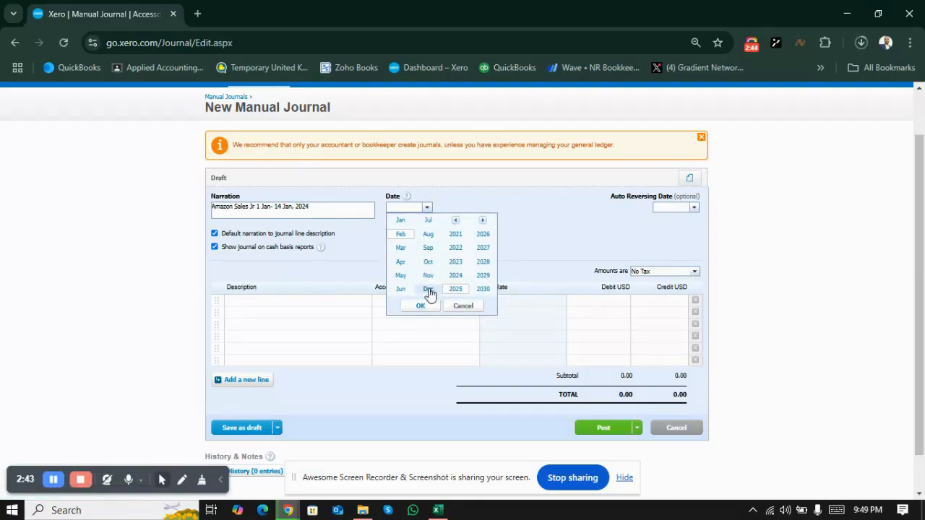
{"action": "left_click", "coordinate": [455, 280]}
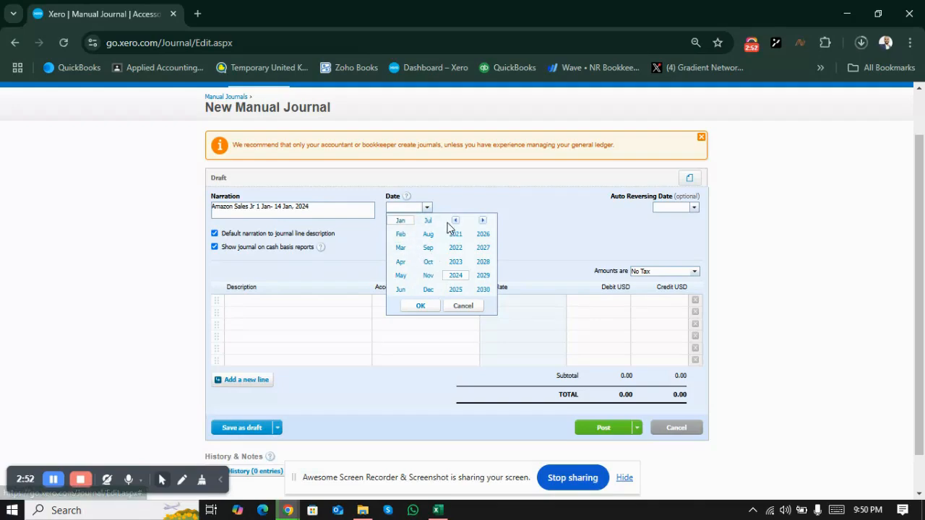
{"action": "left_click", "coordinate": [422, 306]}
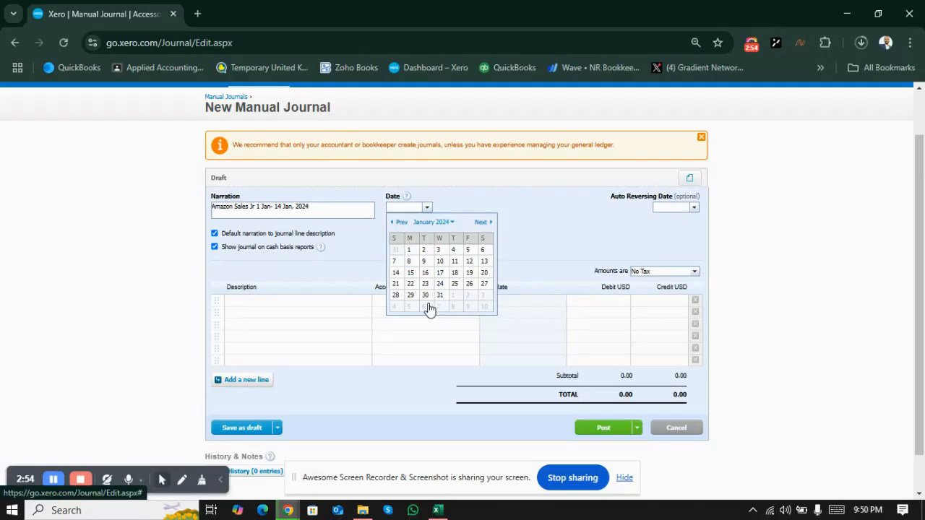
{"action": "left_click", "coordinate": [396, 273]}
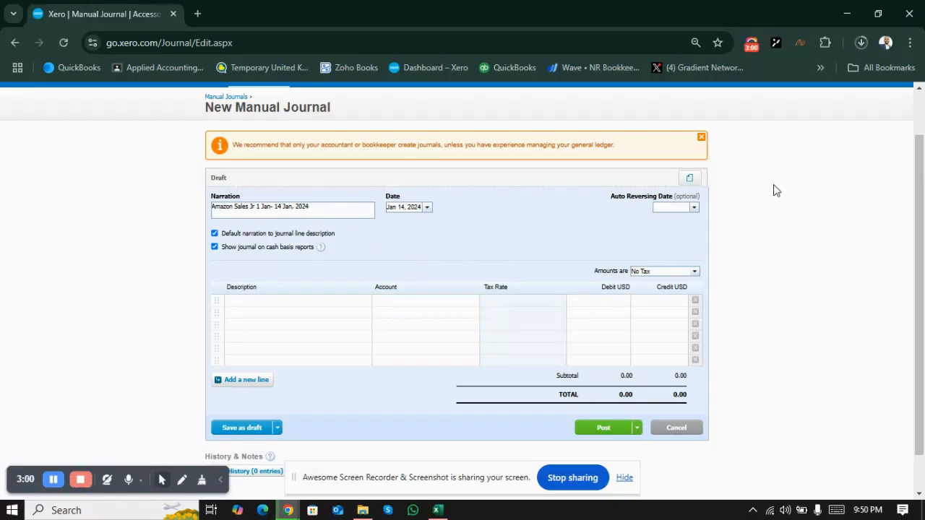
Step: Look up the Amazon Sales row in the Excel journal and assign account 401 - Amazon Sales to the first manual journal line
{"action": "left_click_drag", "start_coordinate": [922, 177], "coordinate": [918, 195]}
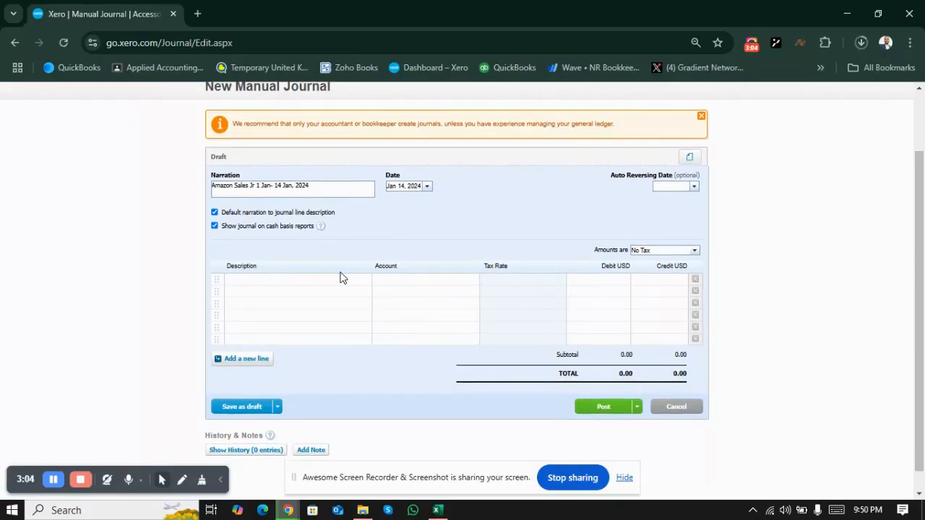
{"action": "key", "text": "alt+Tab"}
{"action": "key", "text": "Left"}
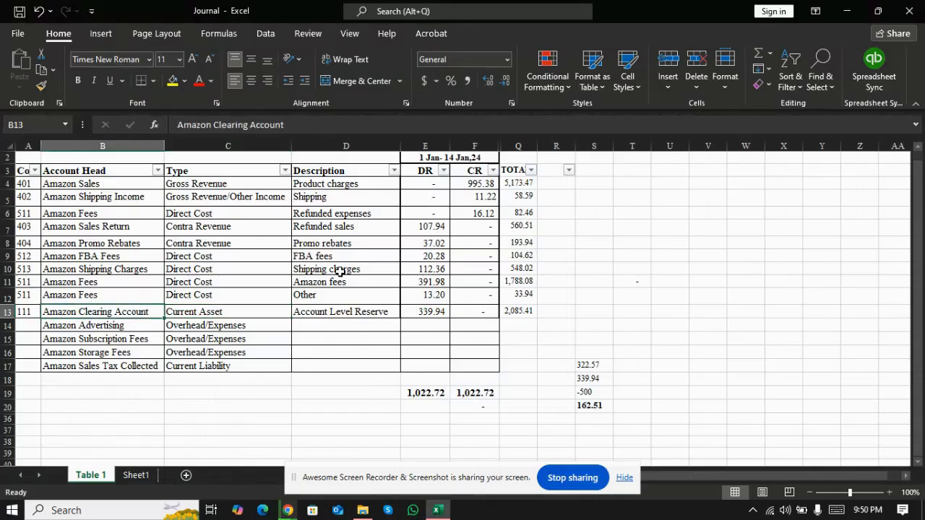
{"action": "key", "text": "Down"}
{"action": "key", "text": "Up"}
{"action": "key", "text": "Up"}
{"action": "key", "text": "Up"}
{"action": "key", "text": "Up"}
{"action": "key", "text": "Up"}
{"action": "key", "text": "Up"}
{"action": "key", "text": "Up"}
{"action": "key", "text": "Up"}
{"action": "key", "text": "Up"}
{"action": "key", "text": "Up"}
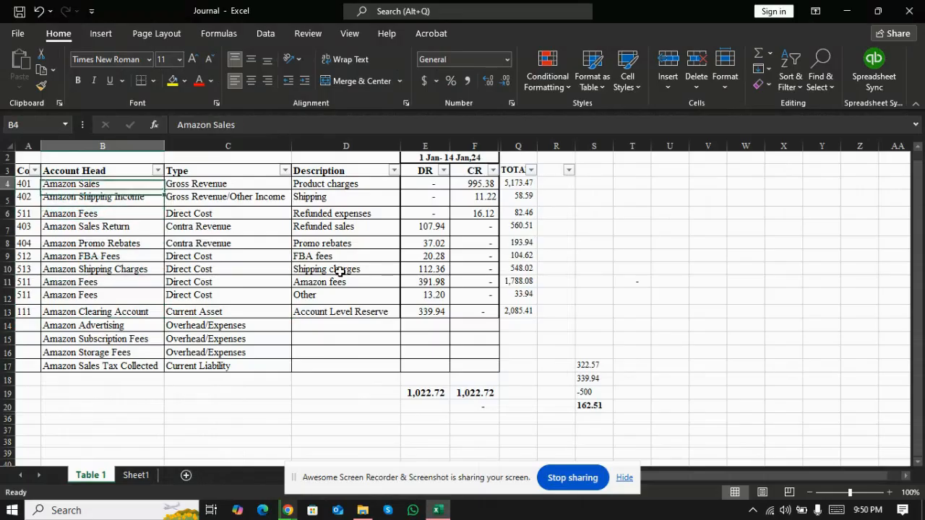
{"action": "key", "text": "Left"}
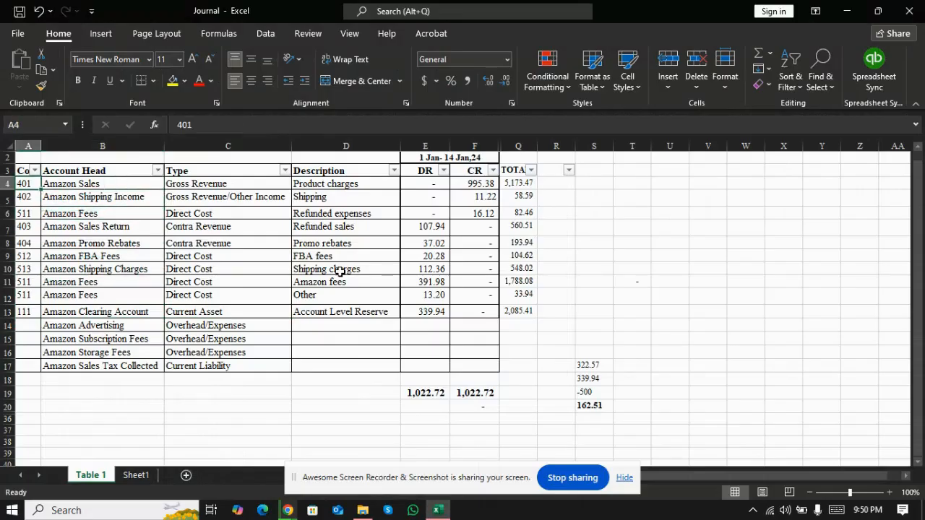
{"action": "key", "text": "Right"}
{"action": "key", "text": "alt+Tab"}
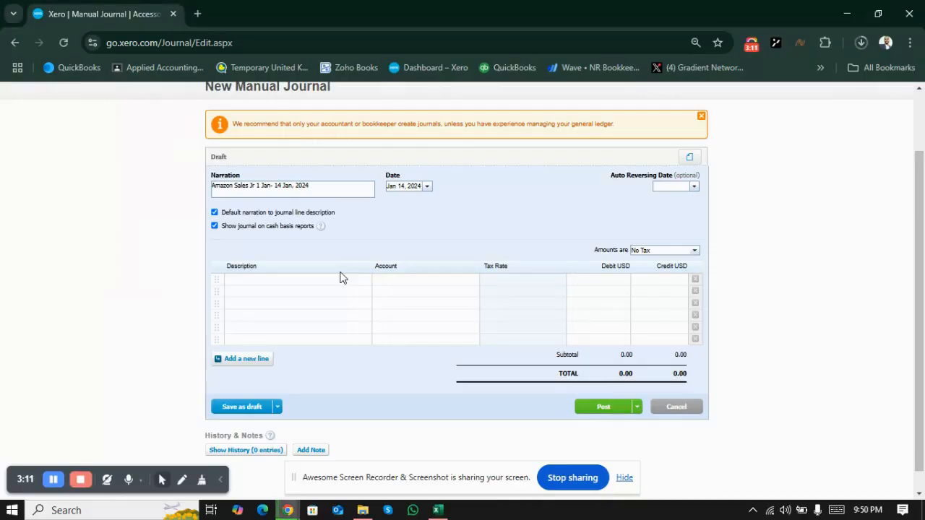
{"action": "left_click", "coordinate": [408, 283]}
{"action": "type", "text": "amazon"}
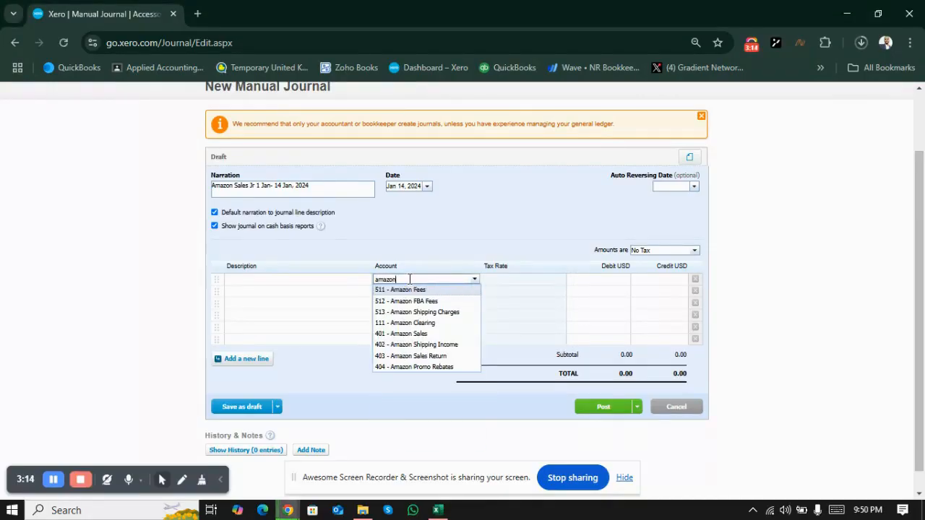
{"action": "left_click", "coordinate": [423, 334]}
Step: Copy the Amazon Sales row's description, "Product charges", from the Excel journal into the first manual journal line in Xero
{"action": "key", "text": "alt+Tab"}
{"action": "key", "text": "Right"}
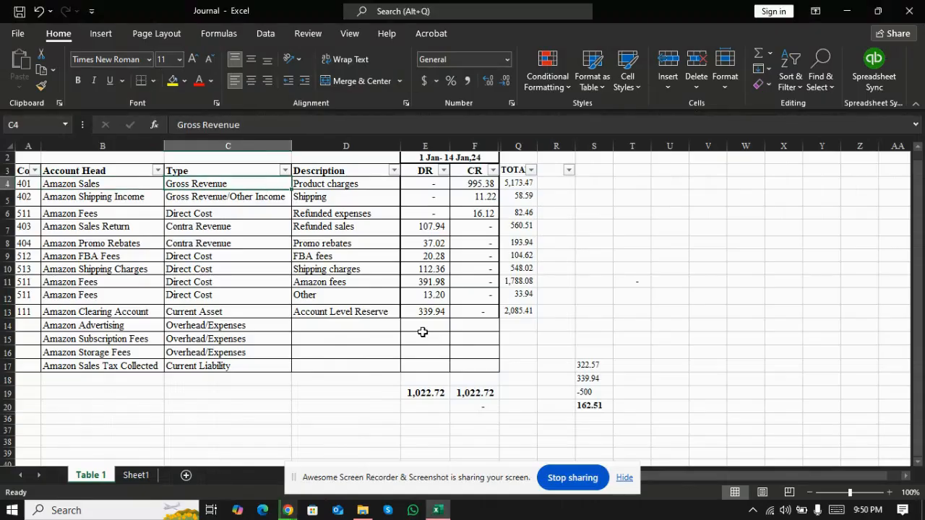
{"action": "key", "text": "Right"}
{"action": "key", "text": "ctrl+c"}
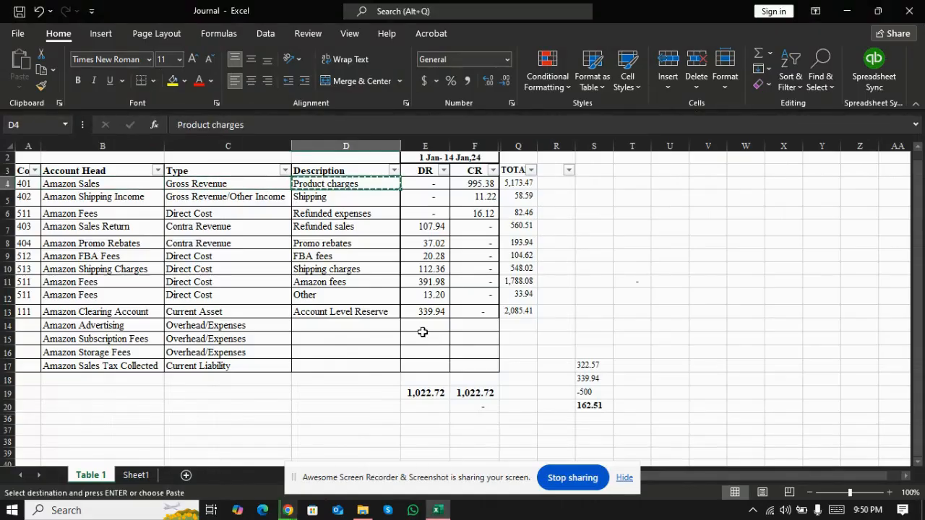
{"action": "key", "text": "alt+Tab"}
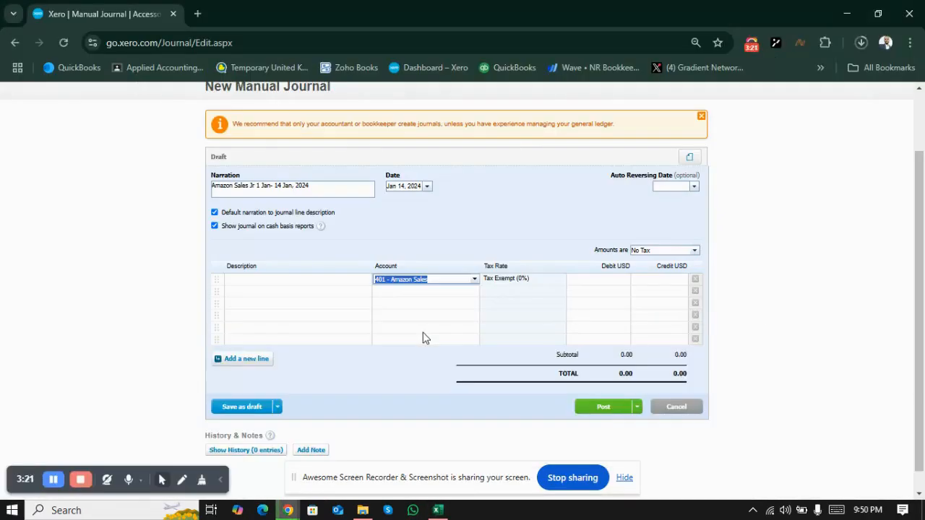
{"action": "left_click", "coordinate": [322, 280]}
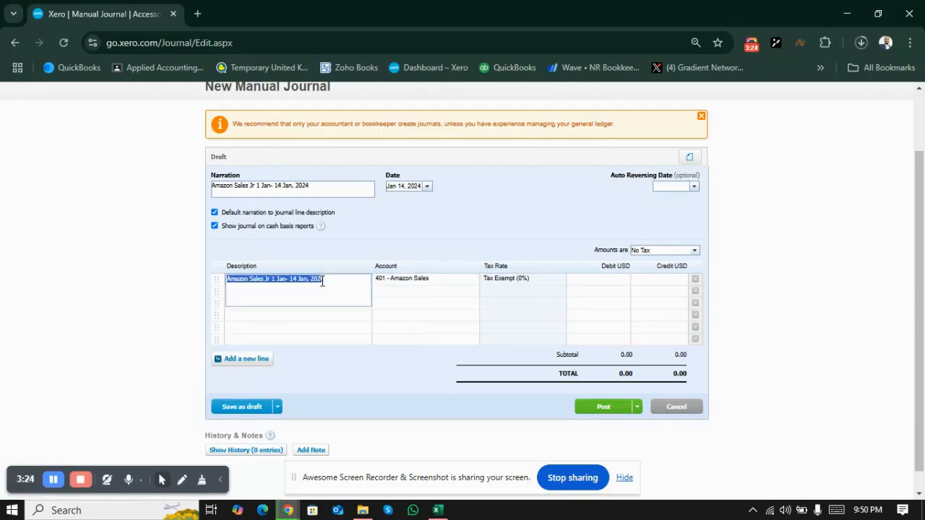
{"action": "key", "text": "ctrl+v"}
Step: Copy the Amazon Sales credit amount of 995.38 from the Excel journal into the first manual journal line's credit
{"action": "left_click", "coordinate": [584, 284]}
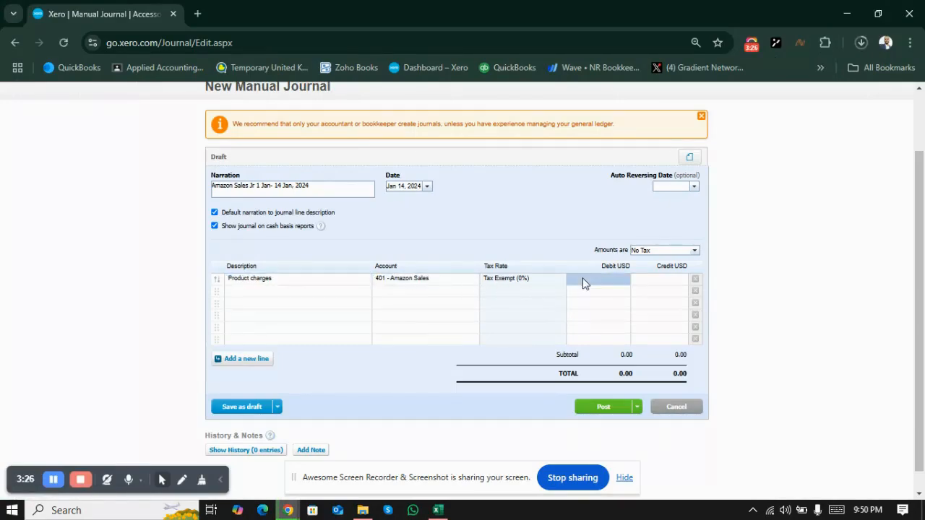
{"action": "key", "text": "alt+Tab"}
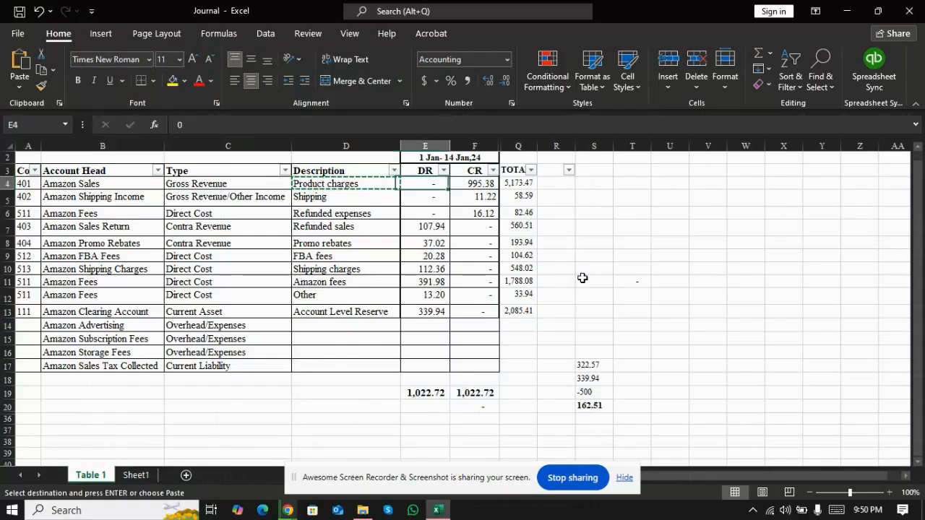
{"action": "key", "text": "Right"}
{"action": "key", "text": "ctrl+c"}
{"action": "key", "text": "alt+Tab"}
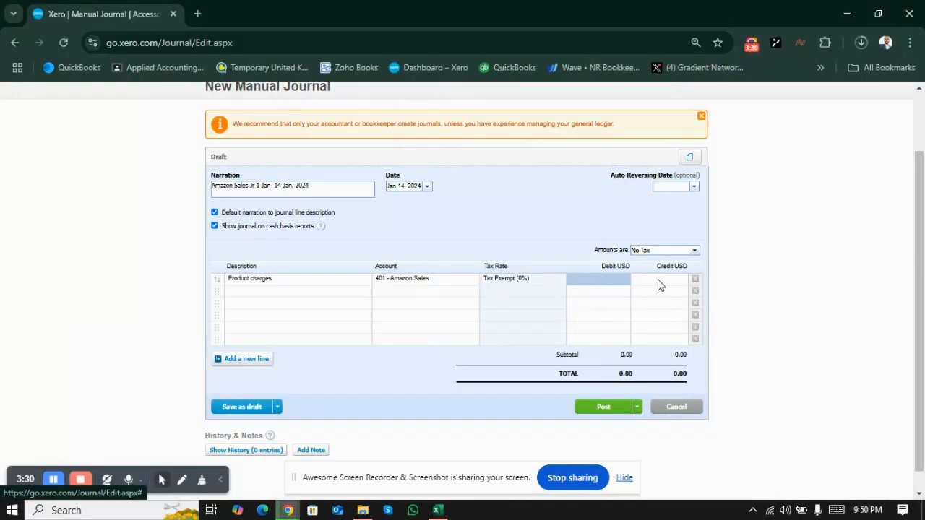
{"action": "left_click", "coordinate": [659, 284]}
{"action": "key", "text": "ctrl+v"}
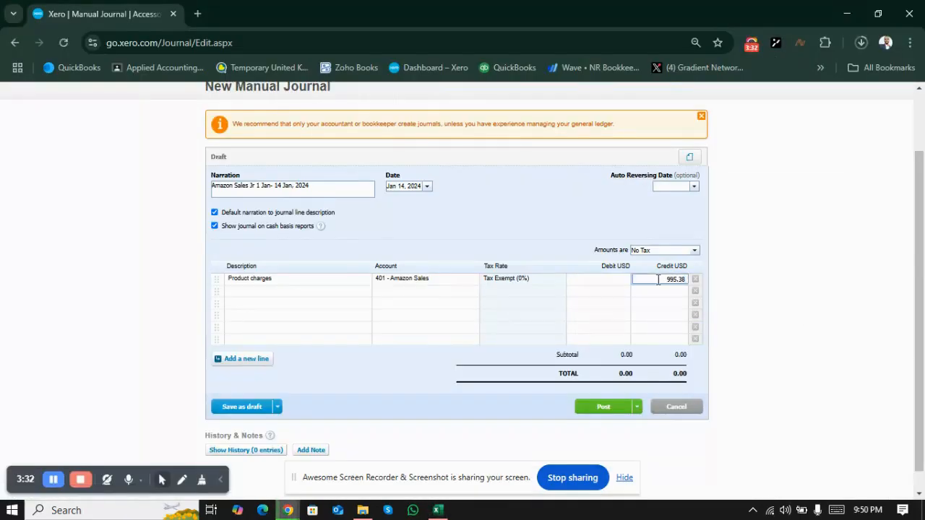
Step: Copy the Amazon Shipping Income account head from Excel and assign account 402 - Amazon Shipping Income to the second journal line
{"action": "left_click", "coordinate": [271, 295]}
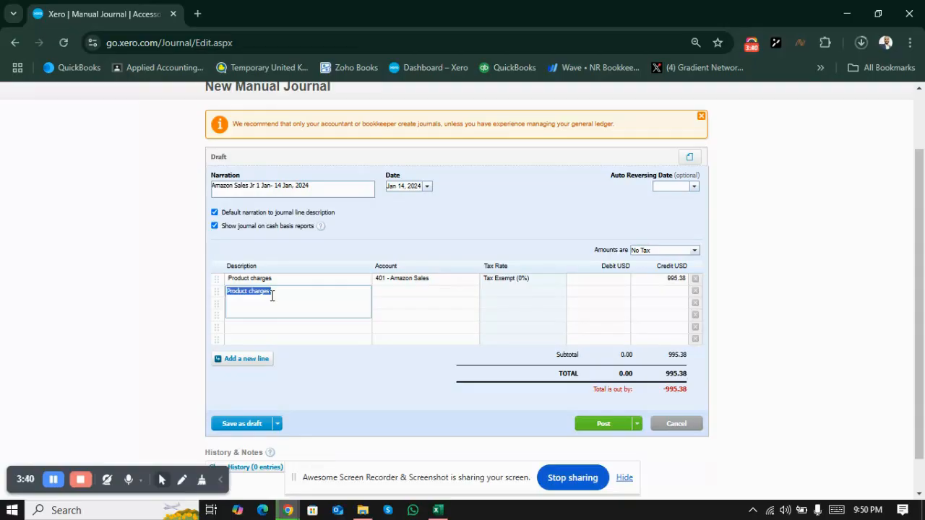
{"action": "key", "text": "alt+Tab"}
{"action": "key", "text": "Down"}
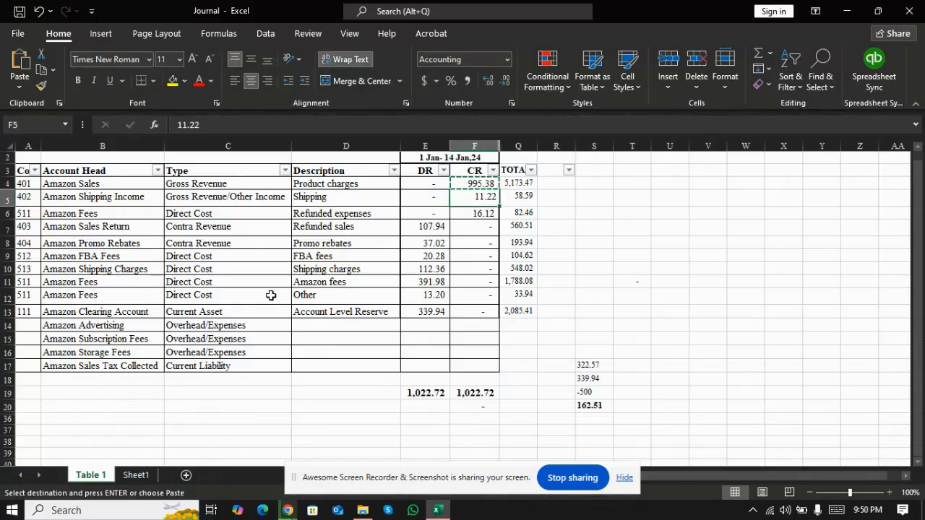
{"action": "key", "text": "Left"}
{"action": "key", "text": "Left"}
{"action": "key", "text": "Left"}
{"action": "key", "text": "Left"}
{"action": "key", "text": "ctrl+c"}
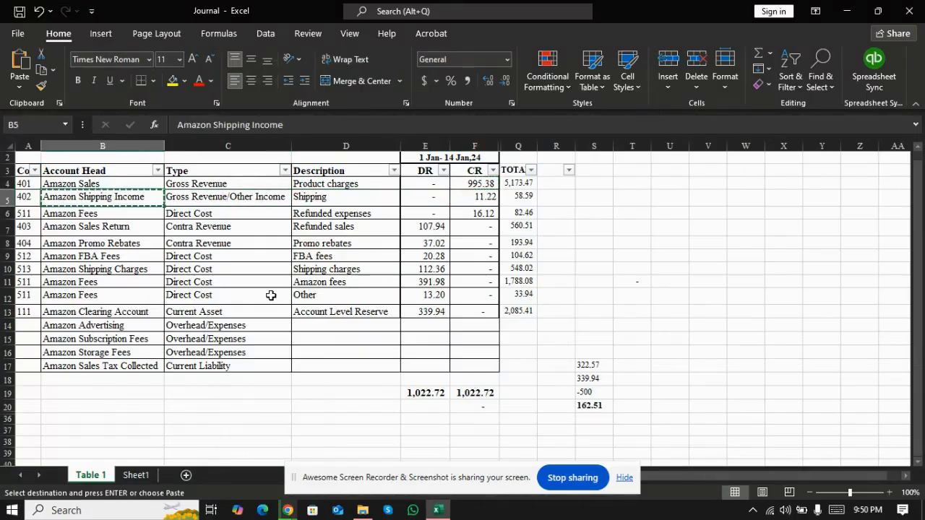
{"action": "key", "text": "alt+Tab"}
{"action": "left_click", "coordinate": [393, 292]}
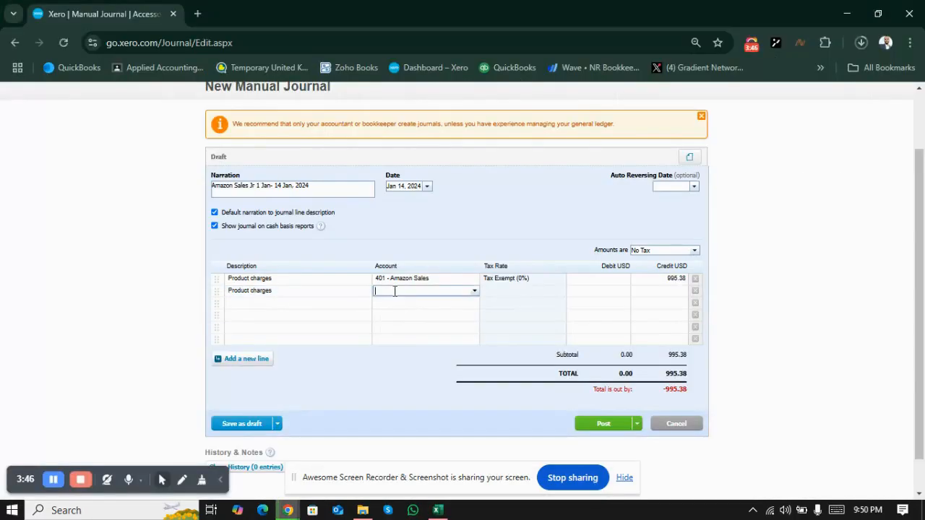
{"action": "key", "text": "ctrl+v"}
{"action": "left_click", "coordinate": [405, 302]}
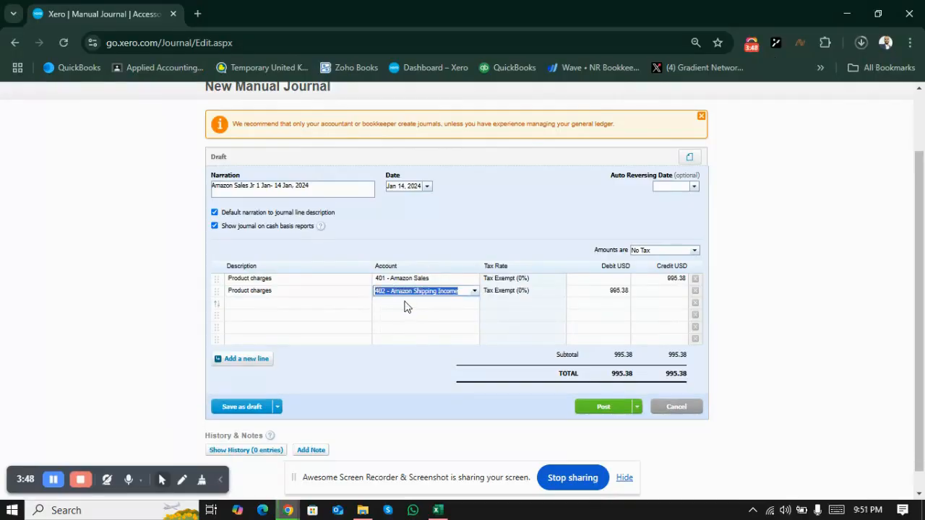
Step: Replace the second journal line's description with "Shipping", copied from the Amazon Shipping Income row in Excel
{"action": "key", "text": "alt+Tab"}
{"action": "key", "text": "Right"}
{"action": "key", "text": "Right"}
{"action": "key", "text": "alt+Tab"}
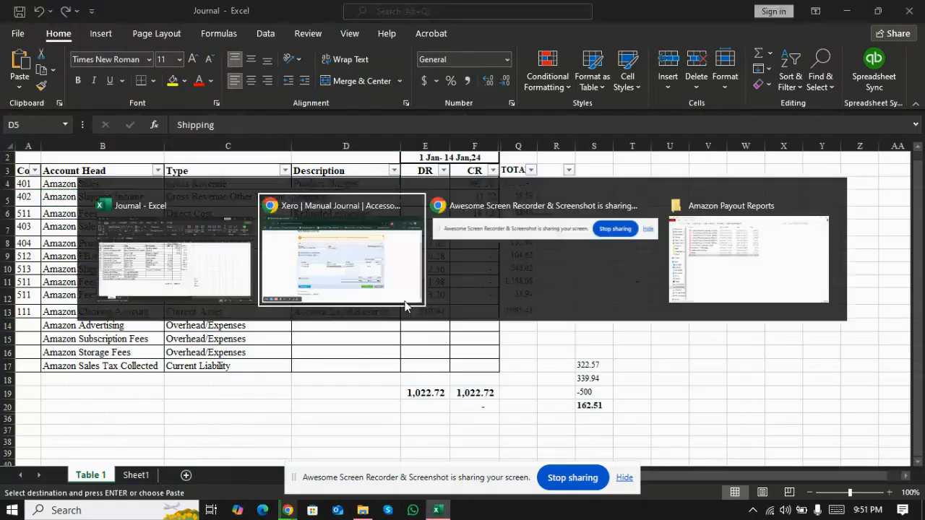
{"action": "left_click", "coordinate": [316, 297]}
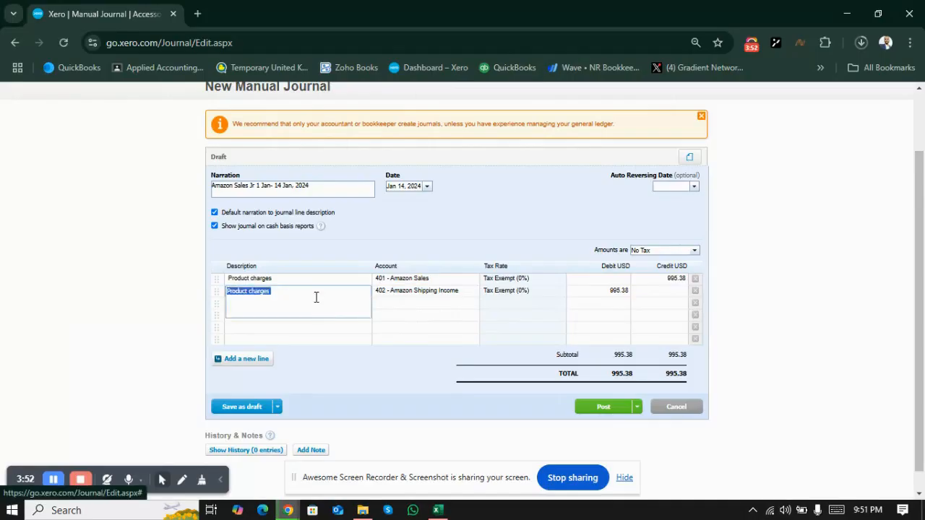
{"action": "key", "text": "ctrl+v"}
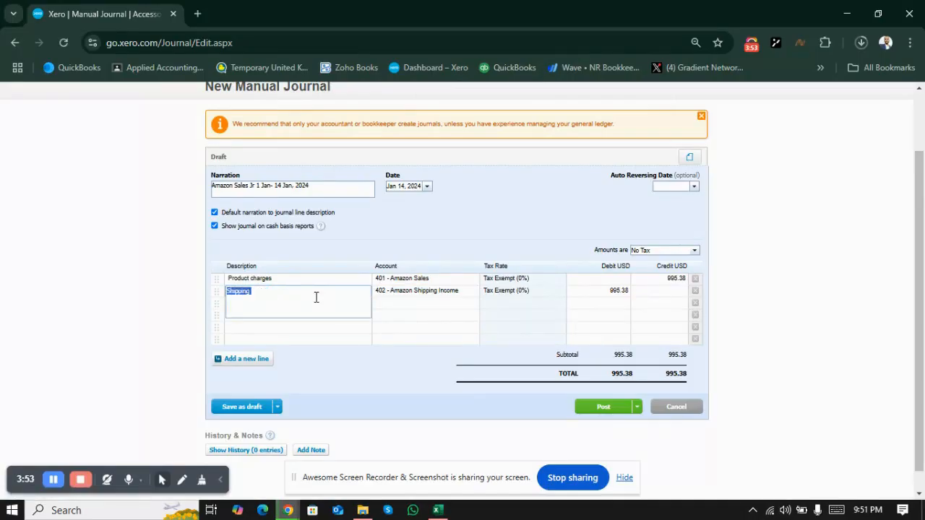
Step: Copy the Amazon Shipping Income credit amount of 11.22 from Excel into the second journal line's credit
{"action": "left_click", "coordinate": [651, 295]}
{"action": "key", "text": "alt+Tab"}
{"action": "key", "text": "Right"}
{"action": "key", "text": "ctrl+c"}
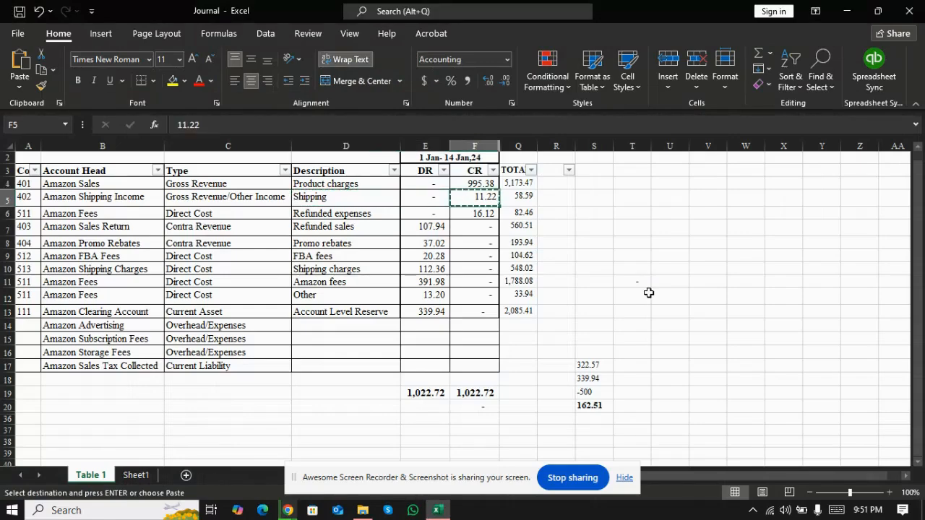
{"action": "key", "text": "alt+Tab"}
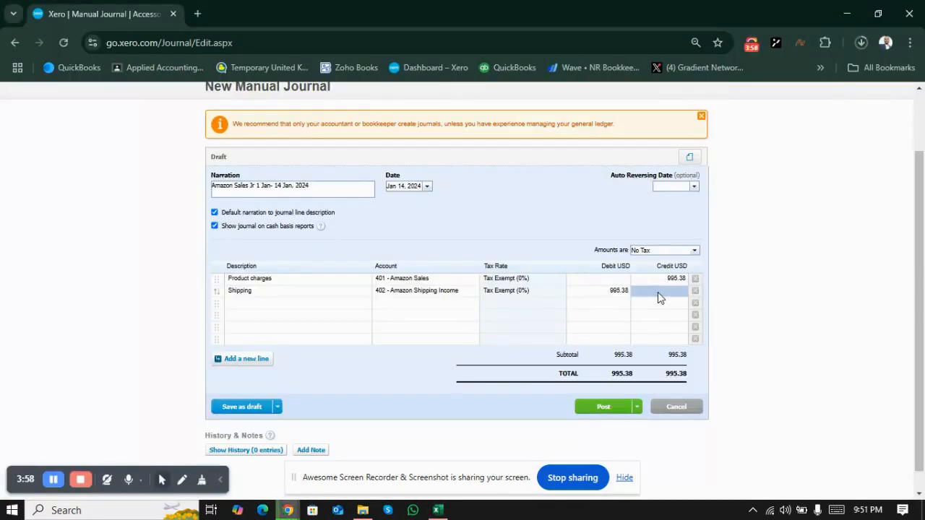
{"action": "left_click", "coordinate": [658, 292]}
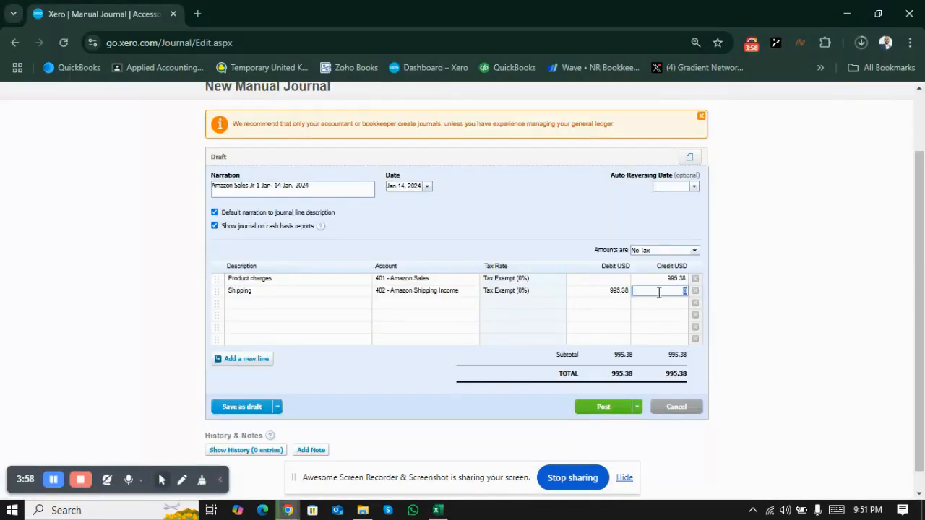
Step: Copy the Amazon Fees account head from the refunded expenses row in Excel and assign account 511 - Amazon Fees to the third journal line
{"action": "left_click", "coordinate": [395, 303]}
{"action": "key", "text": "alt+Tab"}
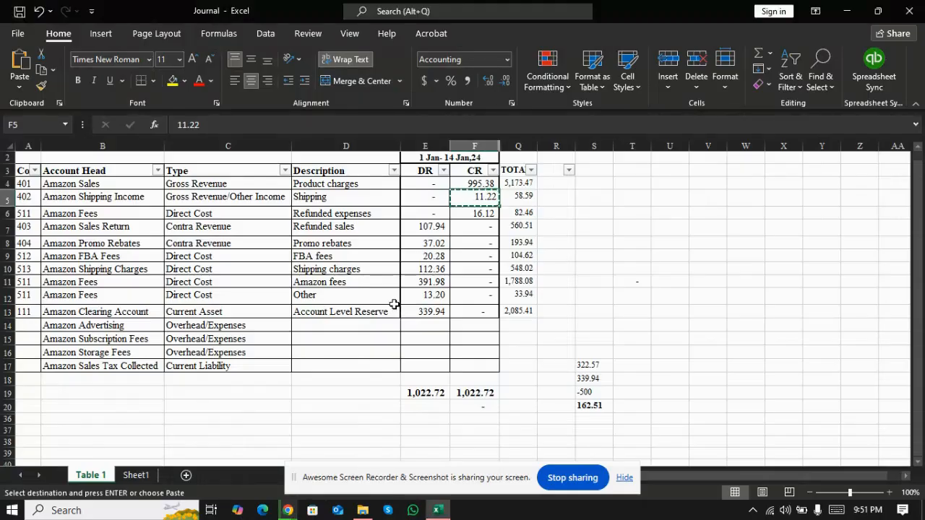
{"action": "key", "text": "Down"}
{"action": "key", "text": "Left"}
{"action": "key", "text": "Left"}
{"action": "key", "text": "Left"}
{"action": "key", "text": "Left"}
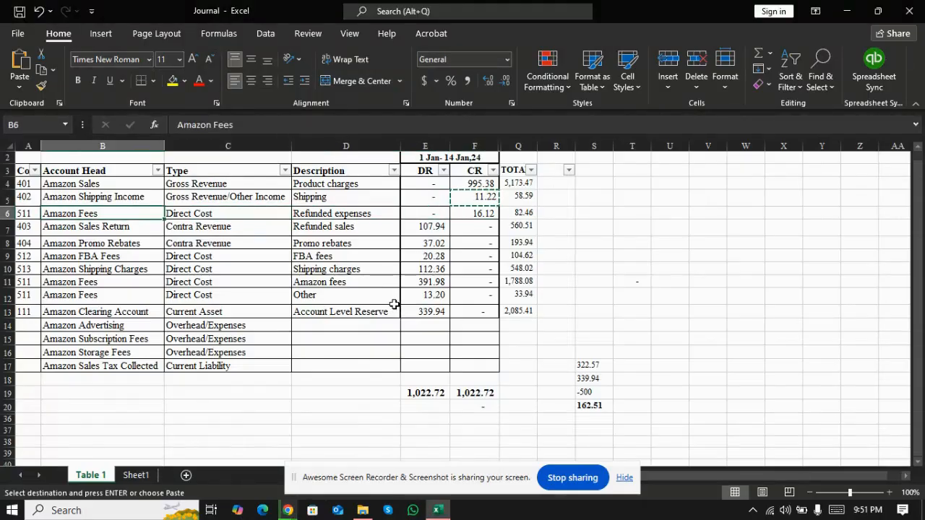
{"action": "key", "text": "alt+Tab"}
{"action": "key", "text": "ctrl+v"}
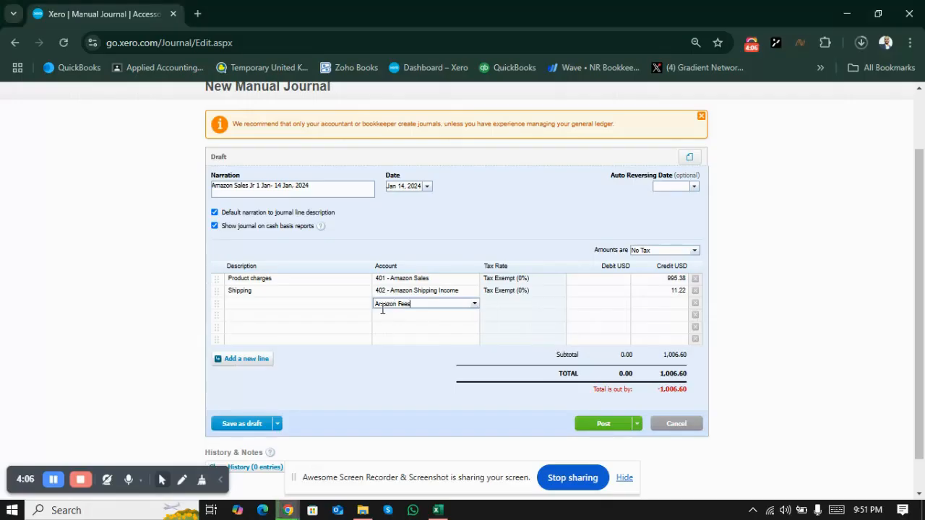
{"action": "left_click", "coordinate": [402, 314]}
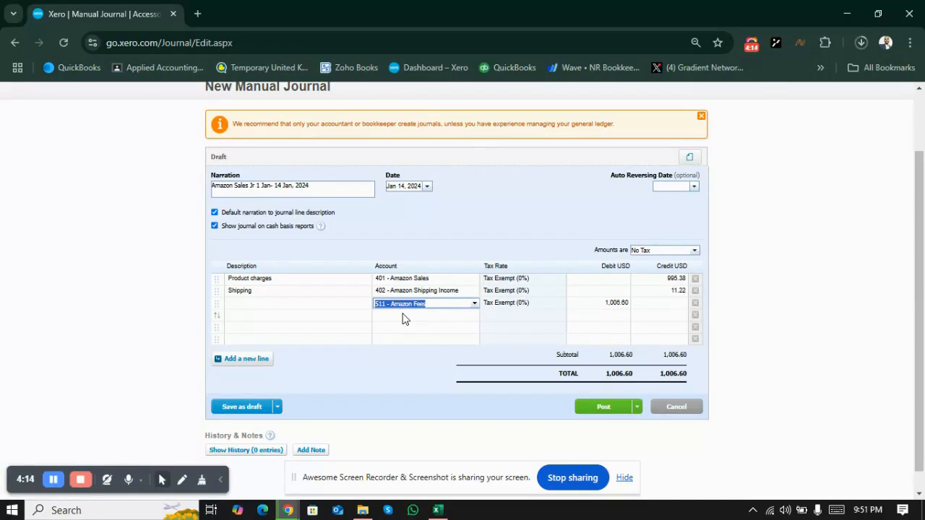
Step: Copy the refunded expenses credit amount of 16.12 from Excel into the third journal line's credit
{"action": "key", "text": "alt+Tab"}
{"action": "key", "text": "Right"}
{"action": "key", "text": "Right"}
{"action": "key", "text": "Right"}
{"action": "key", "text": "Right"}
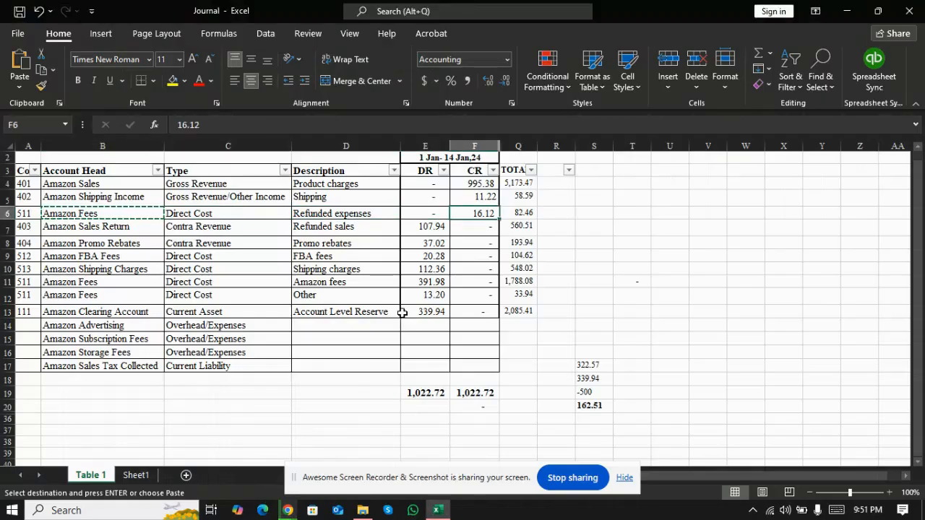
{"action": "key", "text": "ctrl+c"}
{"action": "key", "text": "alt+Tab"}
{"action": "key", "text": "alt+Tab"}
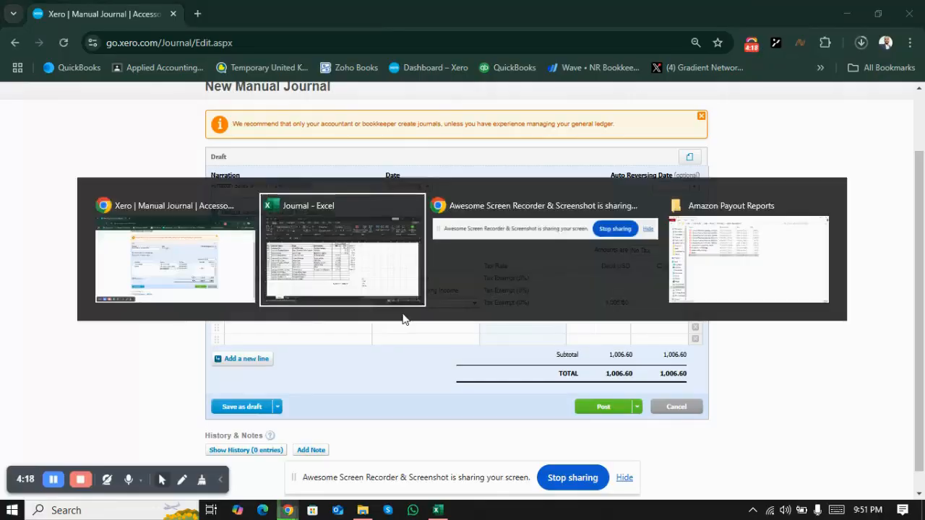
{"action": "key", "text": "alt+Tab"}
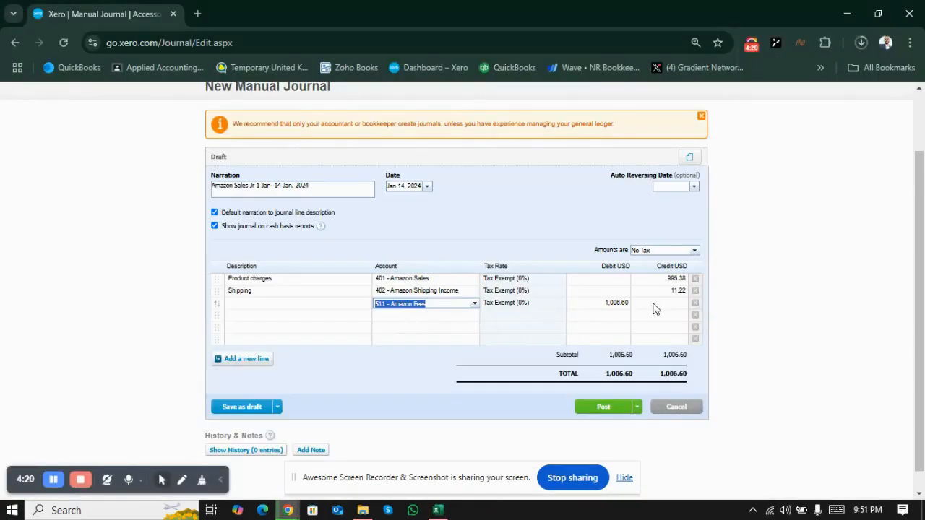
{"action": "left_click", "coordinate": [655, 304]}
{"action": "key", "text": "ctrl+v"}
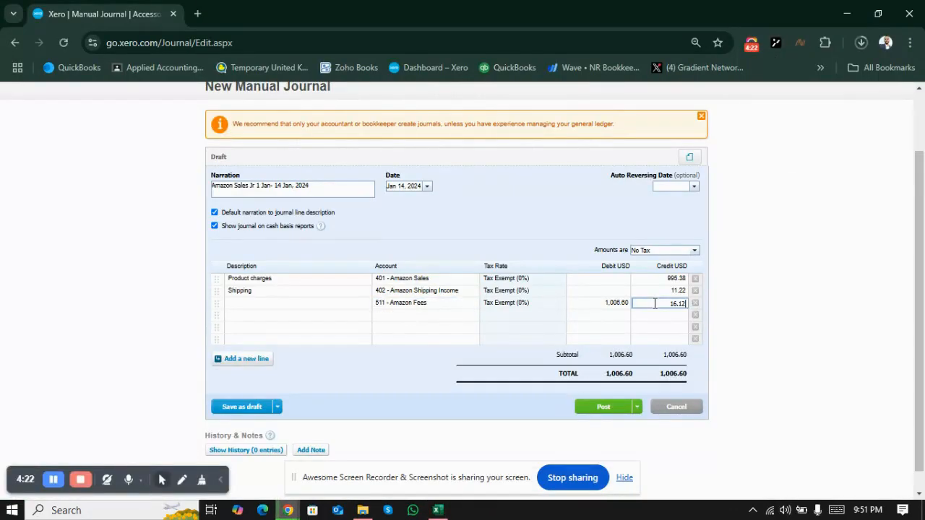
Step: Copy the Amazon Sales Return account head from Excel and assign account 403 - Amazon Sales Return to the fourth journal line
{"action": "left_click", "coordinate": [610, 318]}
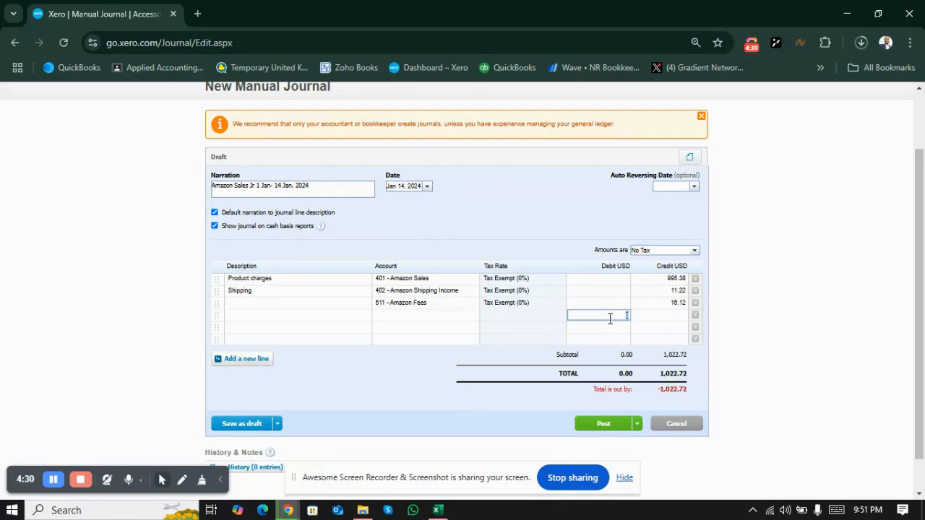
{"action": "key", "text": "alt+Tab"}
{"action": "key", "text": "Down"}
{"action": "key", "text": "Left"}
{"action": "key", "text": "Left"}
{"action": "key", "text": "Left"}
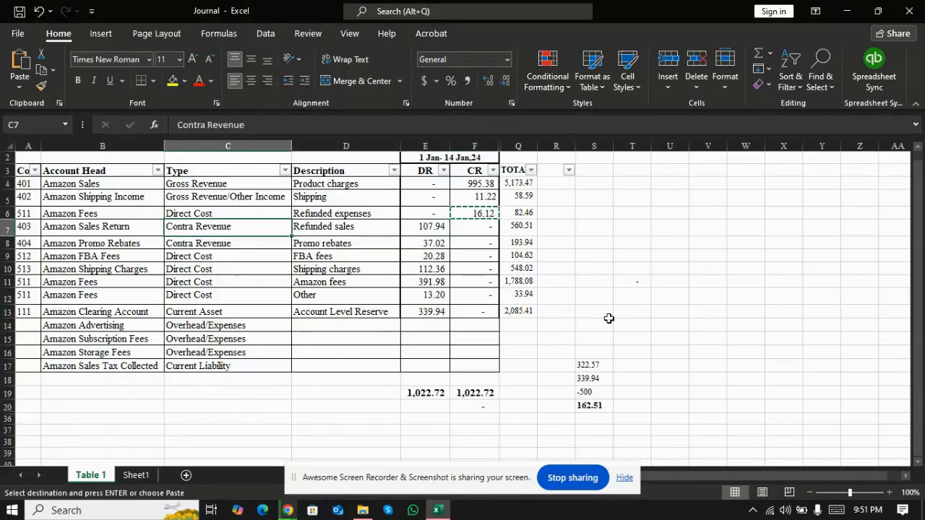
{"action": "key", "text": "Left"}
{"action": "key", "text": "alt+Tab"}
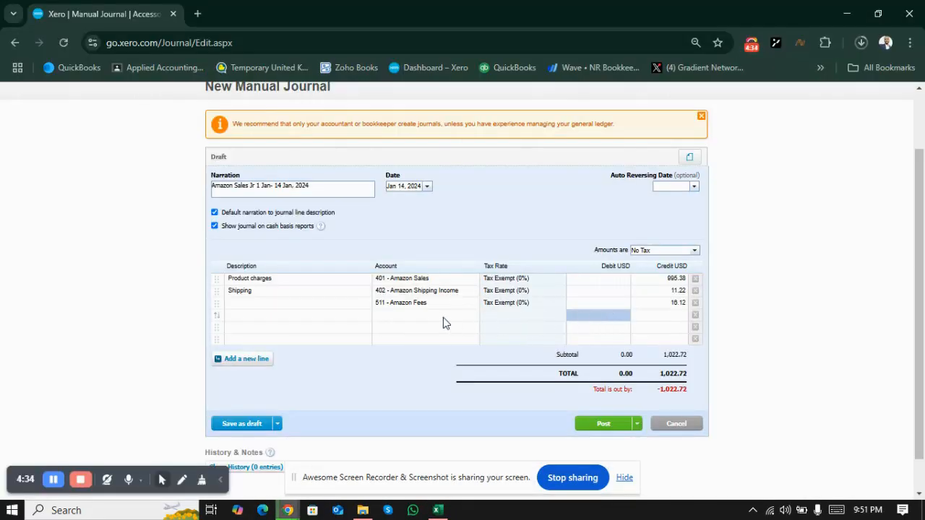
{"action": "left_click", "coordinate": [443, 318]}
{"action": "key", "text": "ctrl+v"}
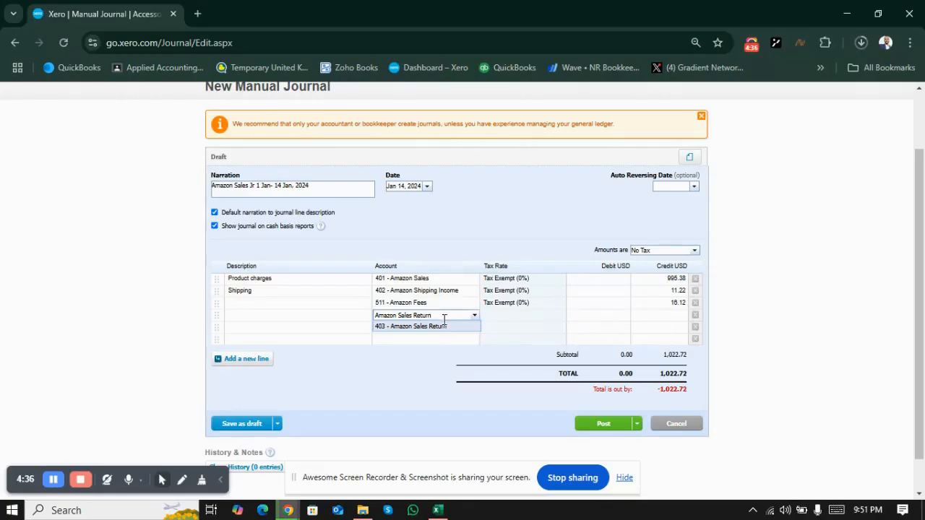
{"action": "left_click", "coordinate": [445, 328]}
Step: Copy the Amazon Sales Return debit amount of 107.94 from Excel into the fourth journal line's debit, keeping the Amazon Fees debit empty
{"action": "key", "text": "alt+Tab"}
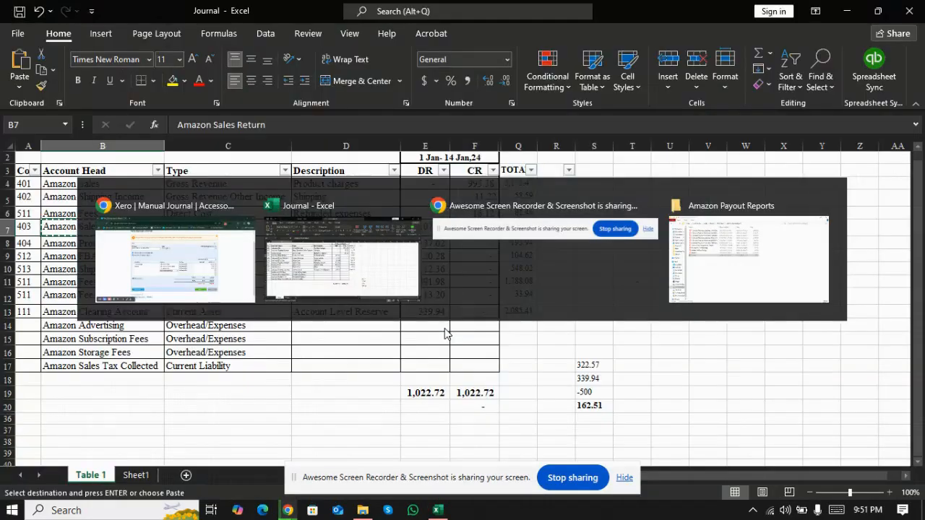
{"action": "key", "text": "Right"}
{"action": "key", "text": "Right"}
{"action": "key", "text": "ctrl+c"}
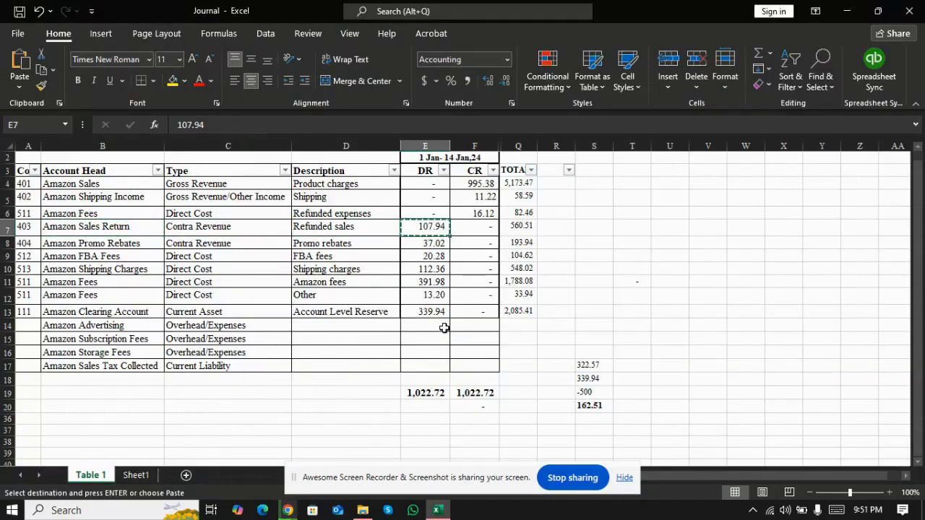
{"action": "key", "text": "alt+Tab"}
{"action": "left_click", "coordinate": [599, 303]}
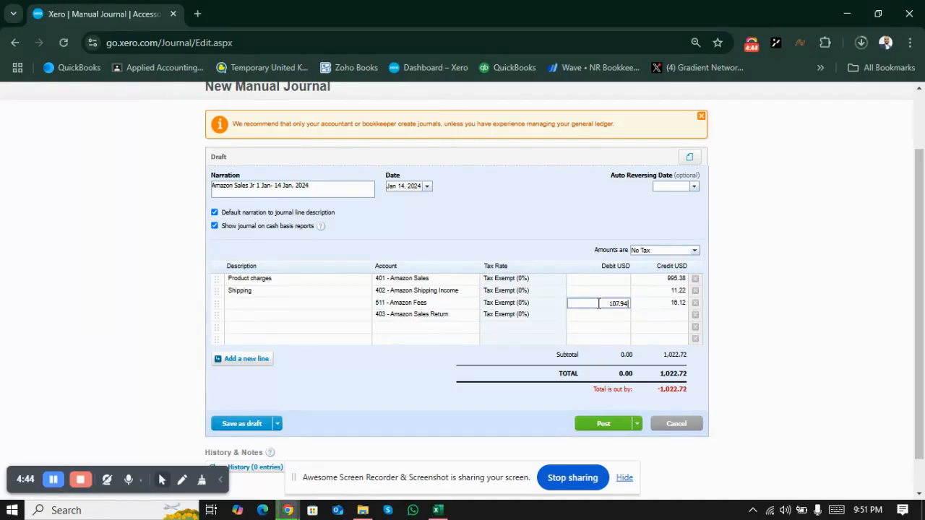
{"action": "key", "text": "Return"}
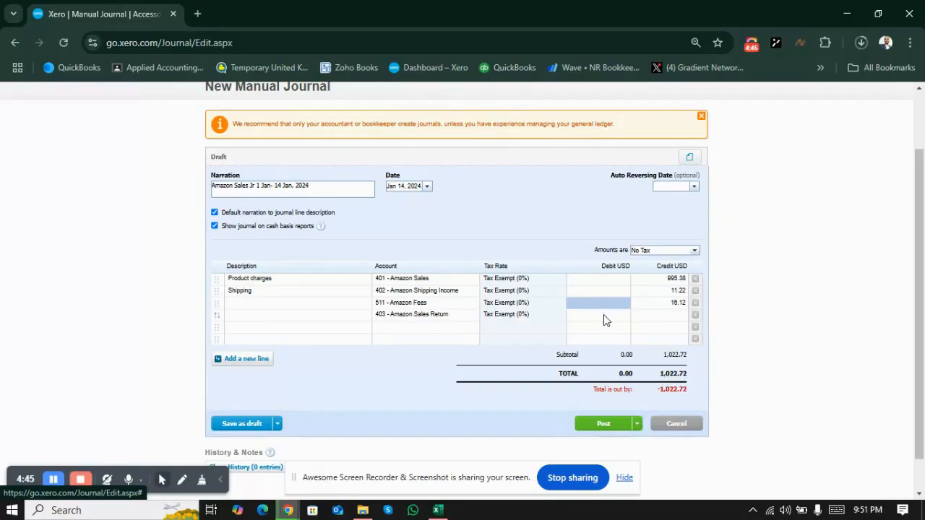
{"action": "left_click", "coordinate": [604, 315]}
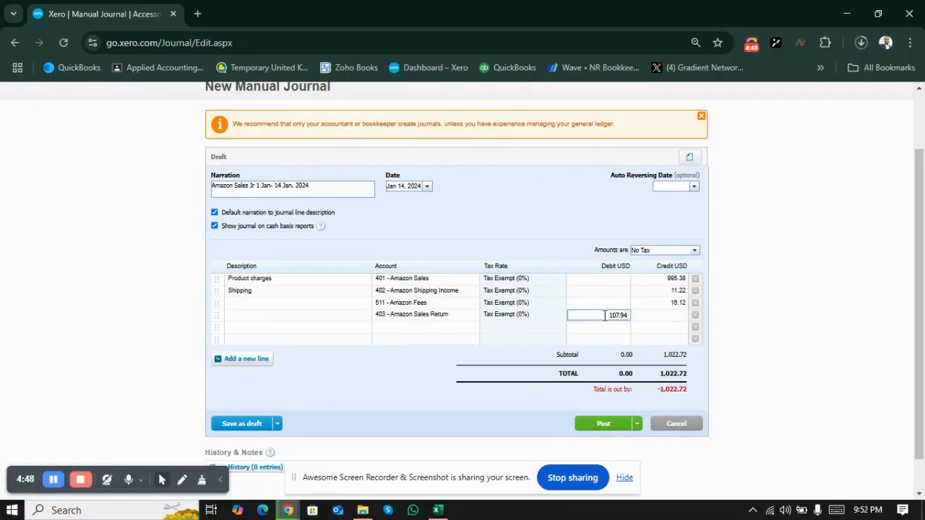
Step: Copy the Refunded sales description from Excel into the fourth journal line's description in Xero
{"action": "key", "text": "alt+Tab"}
{"action": "key", "text": "Left"}
{"action": "key", "text": "Left"}
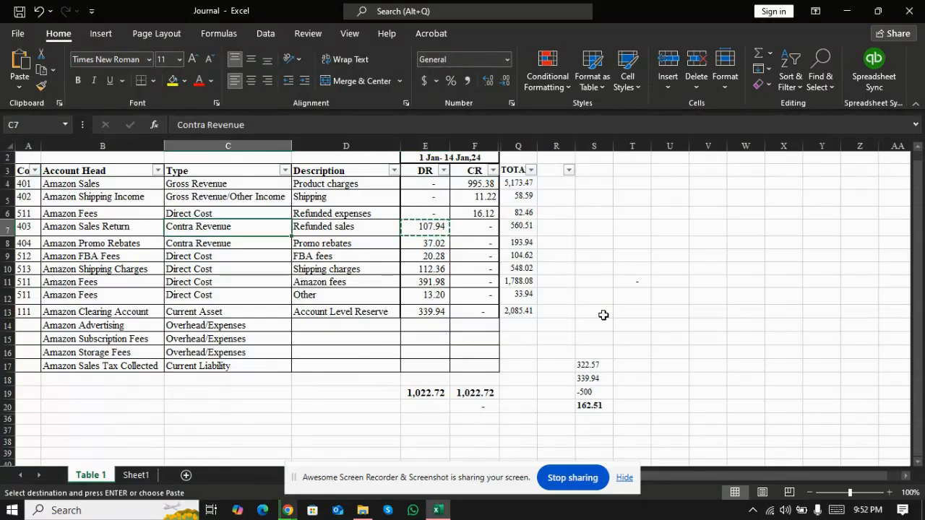
{"action": "key", "text": "Right"}
{"action": "key", "text": "alt+Tab"}
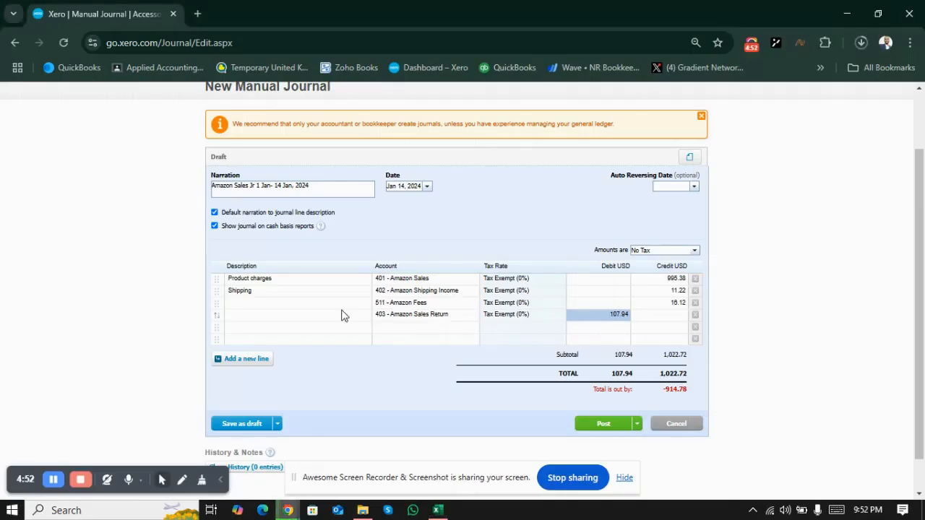
{"action": "left_click", "coordinate": [321, 320]}
{"action": "key", "text": "ctrl+v"}
Step: Copy the Refunded expenses description from Excel into the third journal line's description, on the Amazon Fees account
{"action": "key", "text": "alt+Tab"}
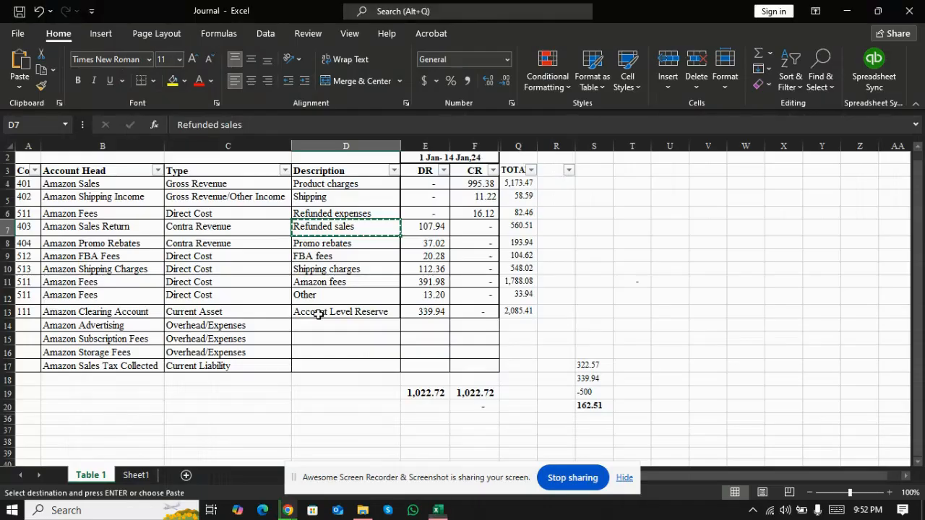
{"action": "key", "text": "Right"}
{"action": "key", "text": "Up"}
{"action": "key", "text": "Left"}
{"action": "key", "text": "ctrl+c"}
{"action": "key", "text": "alt+Tab"}
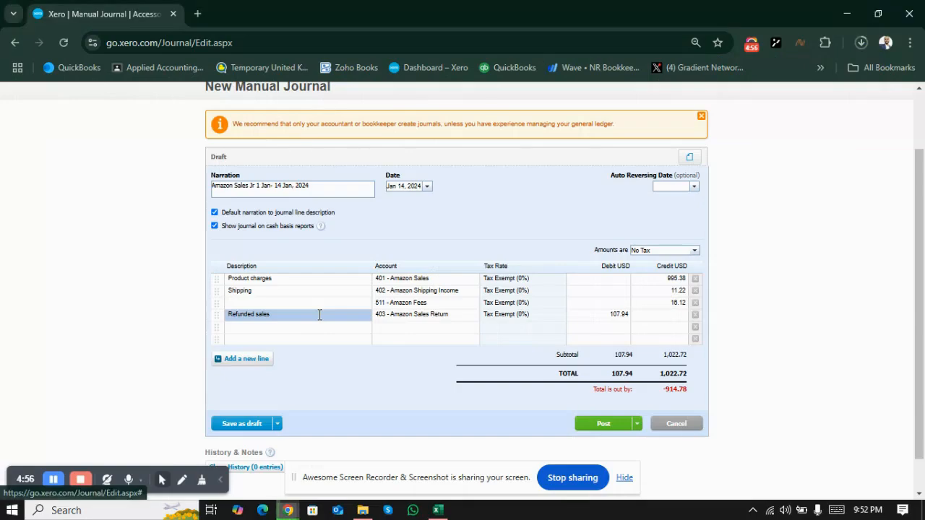
{"action": "left_click", "coordinate": [290, 304]}
{"action": "key", "text": "ctrl+v"}
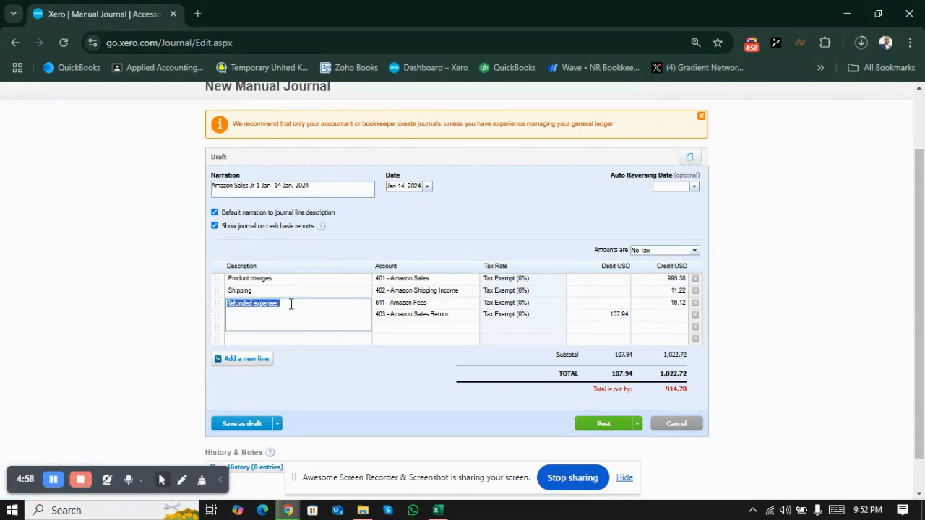
Step: Copy the Amazon Promo Rebates account head from Excel and assign account 404 - Amazon Promo Rebates to the fifth journal line
{"action": "key", "text": "alt+Tab"}
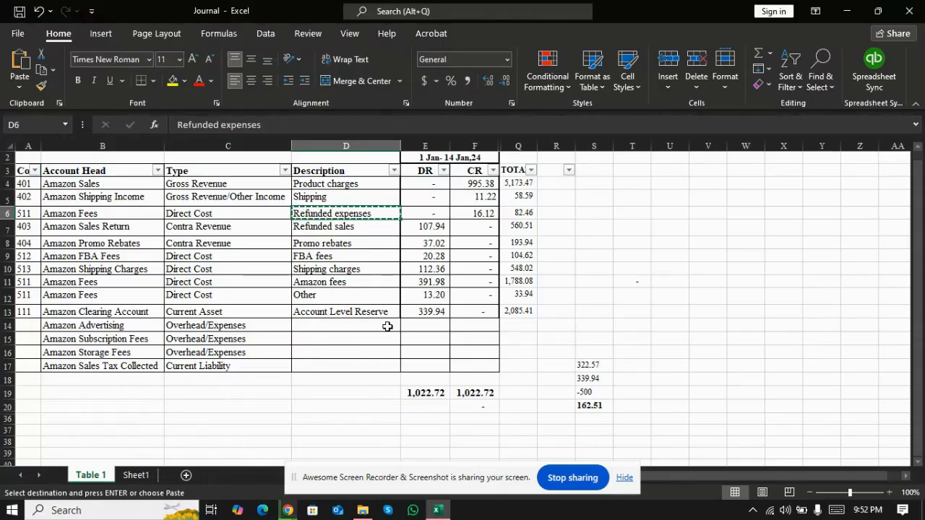
{"action": "key", "text": "Down"}
{"action": "key", "text": "Down"}
{"action": "key", "text": "Left"}
{"action": "key", "text": "Left"}
{"action": "key", "text": "ctrl+c"}
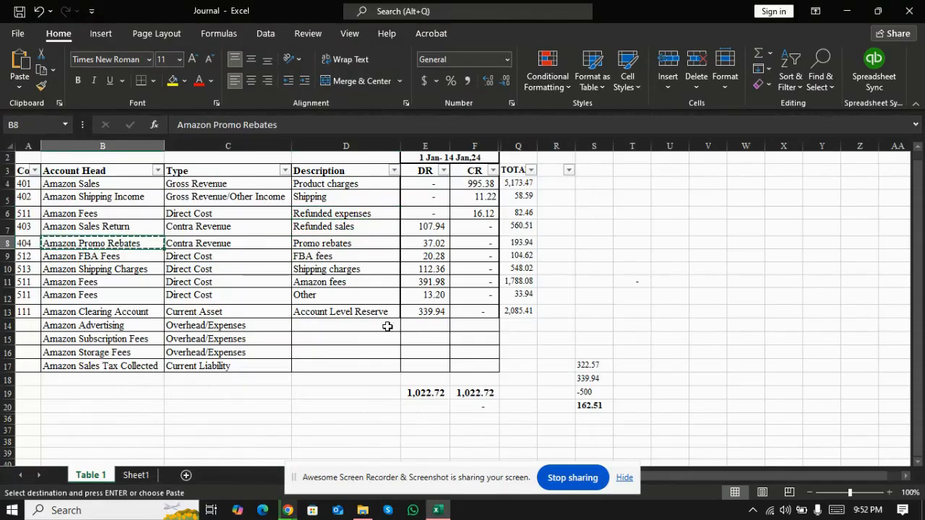
{"action": "key", "text": "alt+Tab"}
{"action": "key", "text": "ctrl+v"}
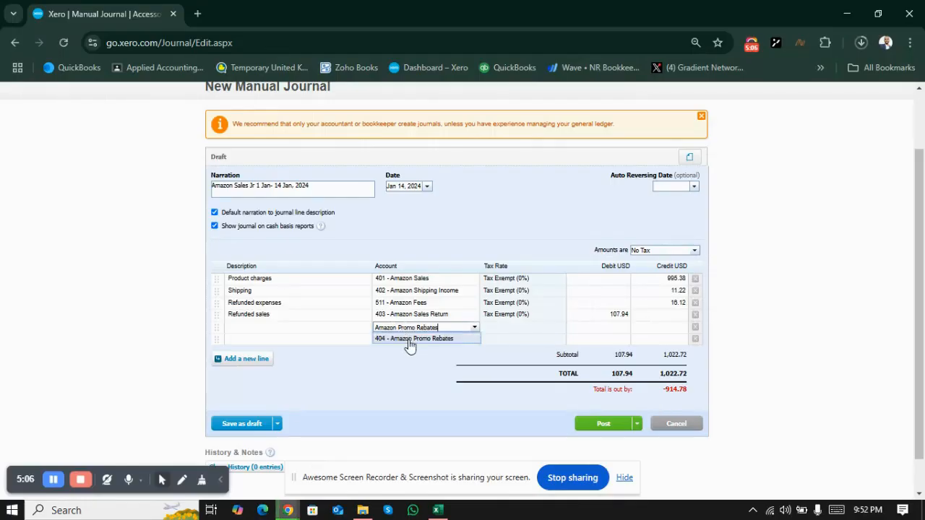
{"action": "left_click", "coordinate": [410, 342]}
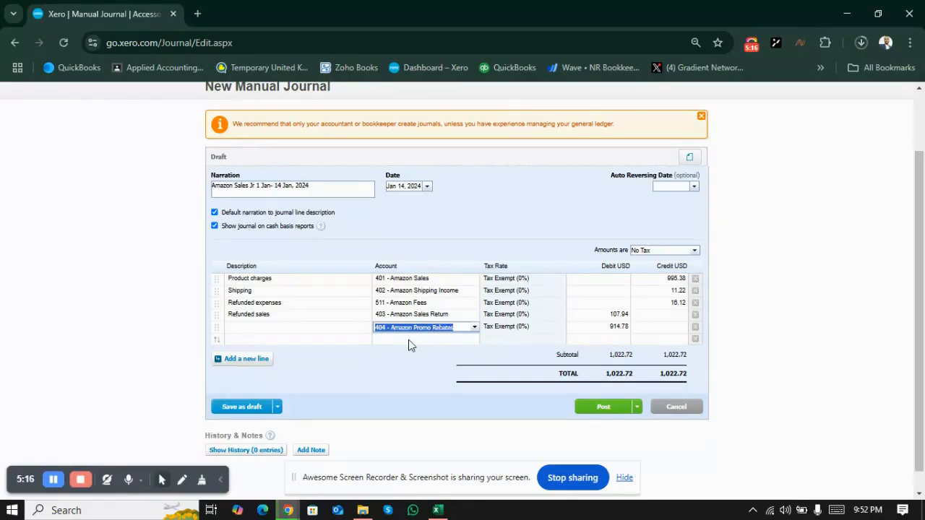
Step: Copy the promo rebates amount of 37.02 from Excel into the fifth journal line's credit
{"action": "key", "text": "alt+Tab"}
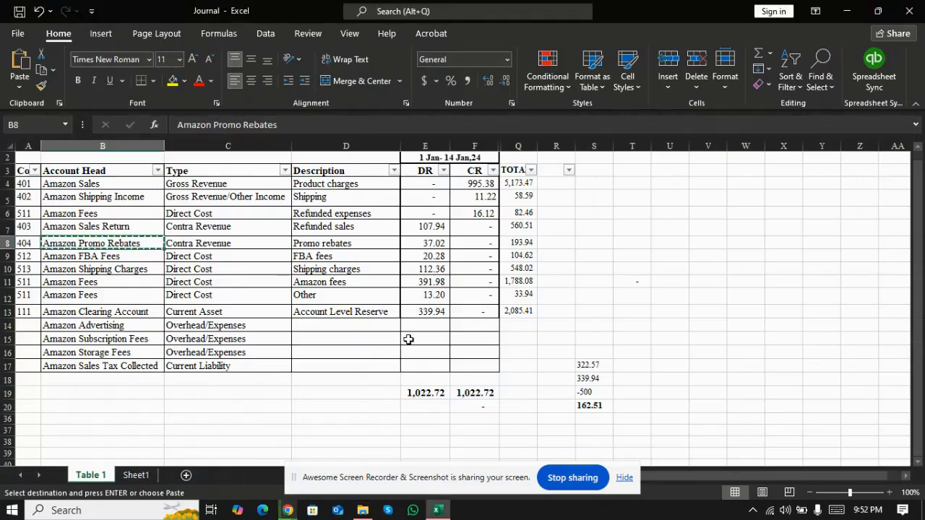
{"action": "key", "text": "Right"}
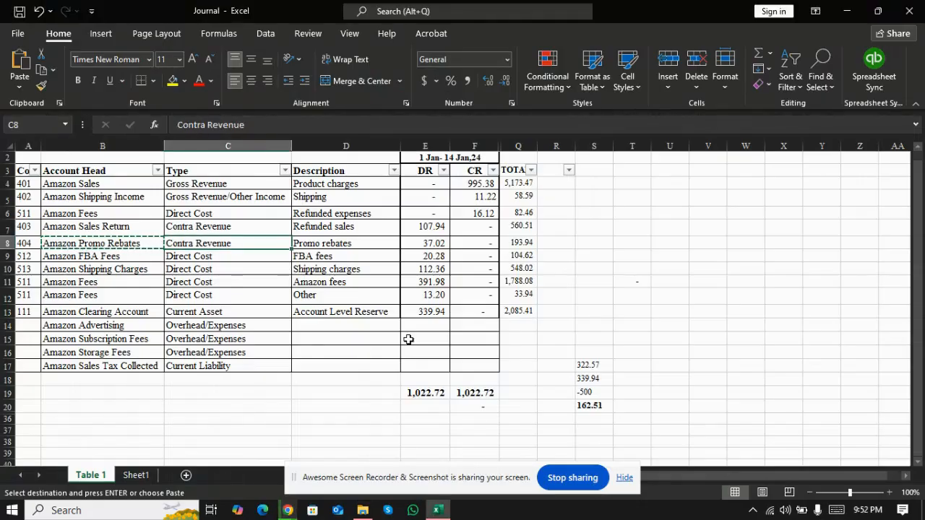
{"action": "key", "text": "Right"}
{"action": "key", "text": "Right"}
{"action": "key", "text": "alt+Tab"}
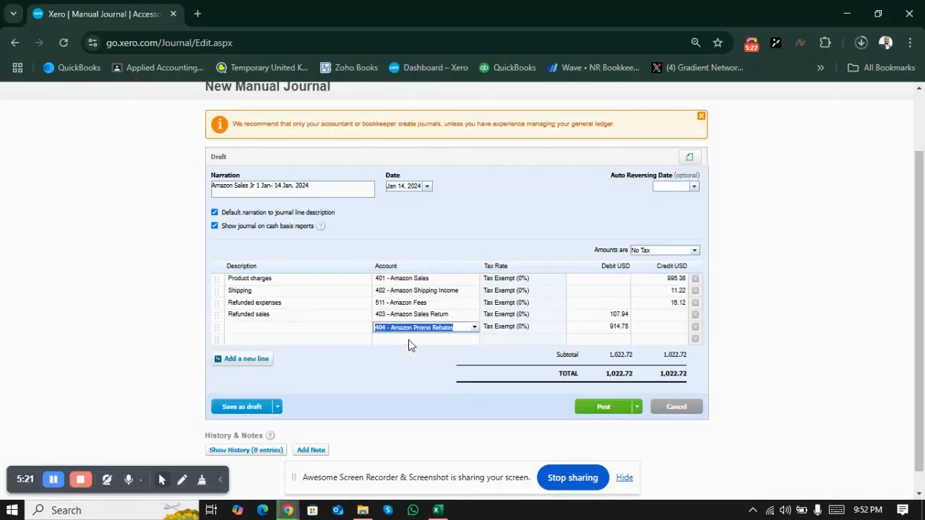
{"action": "left_click", "coordinate": [652, 331]}
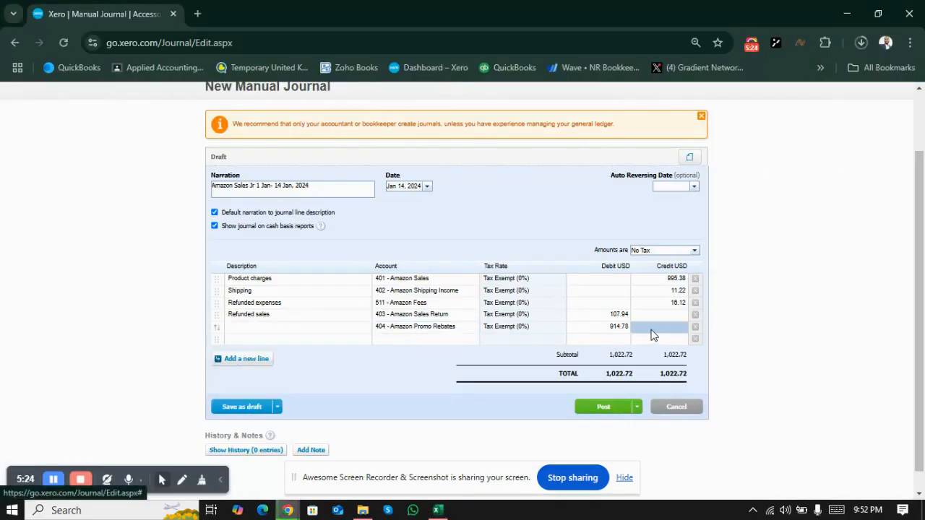
{"action": "type", "text": "37.02"}
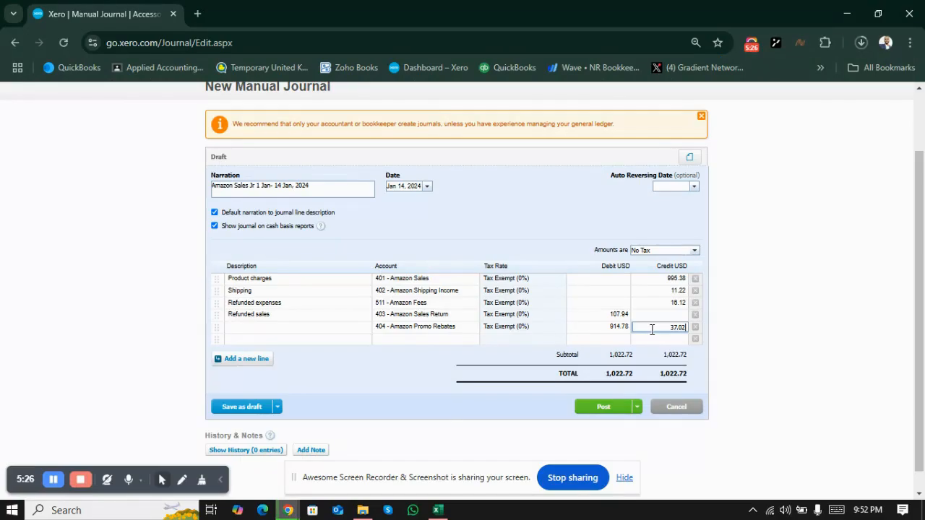
{"action": "key", "text": "alt+Tab"}
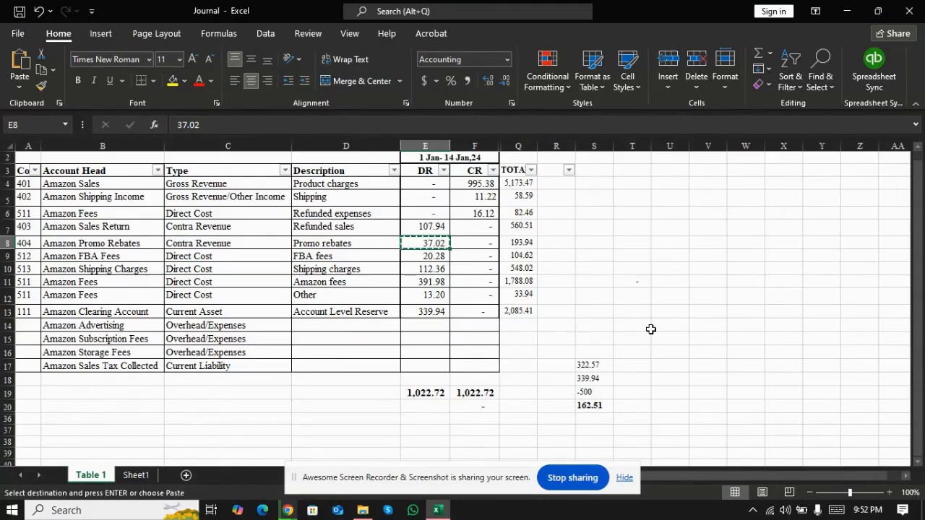
{"action": "key", "text": "alt+Tab"}
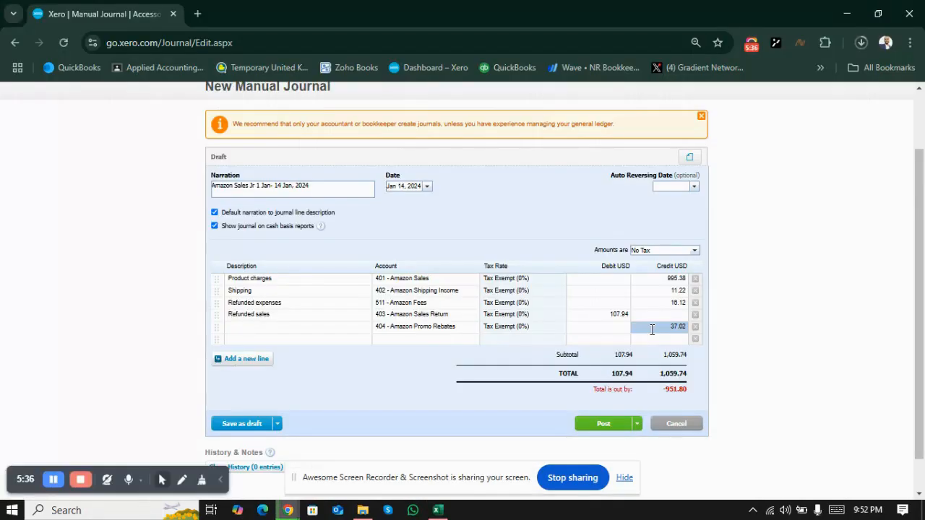
Step: Copy the Promo rebates description from Excel into the fifth journal line's description
{"action": "key", "text": "alt+Tab"}
{"action": "key", "text": "Left"}
{"action": "key", "text": "Left"}
{"action": "key", "text": "Right"}
{"action": "key", "text": "ctrl+c"}
{"action": "key", "text": "alt+Tab"}
{"action": "left_click", "coordinate": [253, 335]}
{"action": "key", "text": "ctrl+v"}
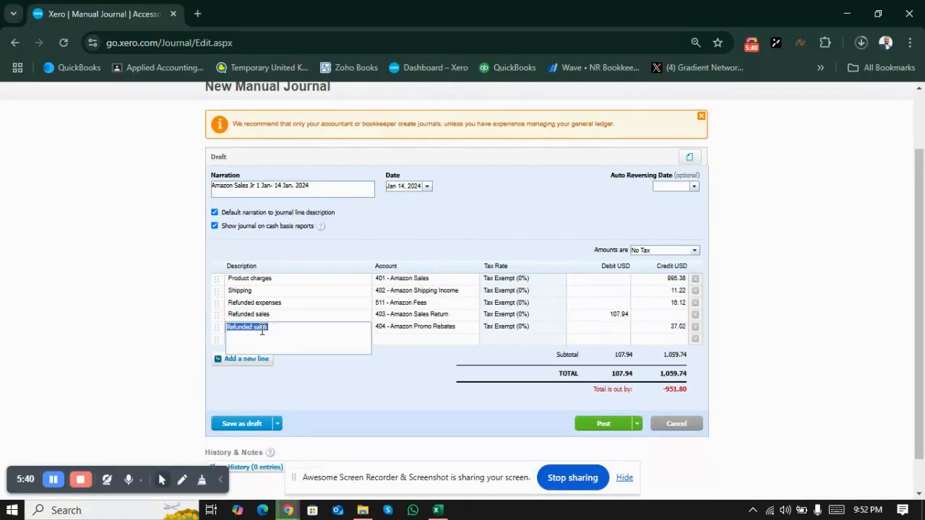
Step: Try to fill the sixth journal line's account with the Amazon FBA Fees account head copied from Excel
{"action": "key", "text": "alt+Tab"}
{"action": "key", "text": "Down"}
{"action": "key", "text": "Left"}
{"action": "key", "text": "Left"}
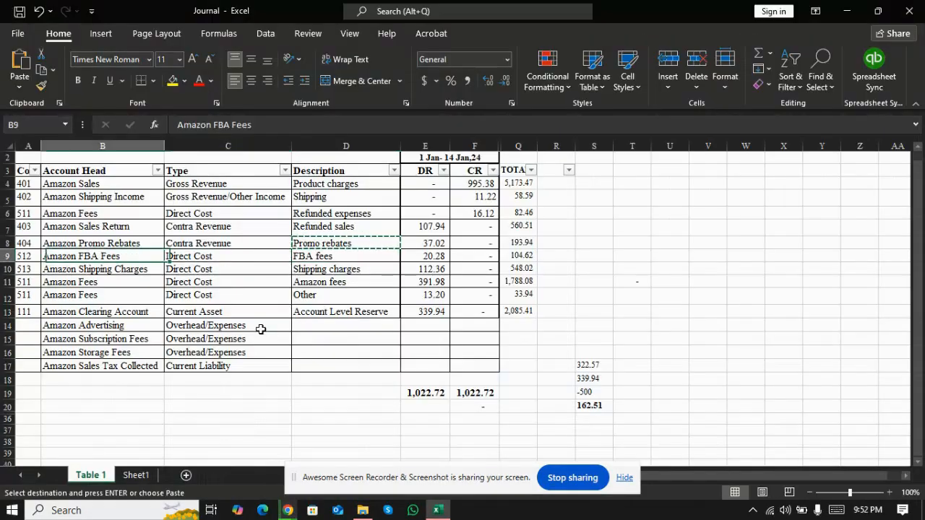
{"action": "key", "text": "ctrl+c"}
{"action": "key", "text": "alt+Tab"}
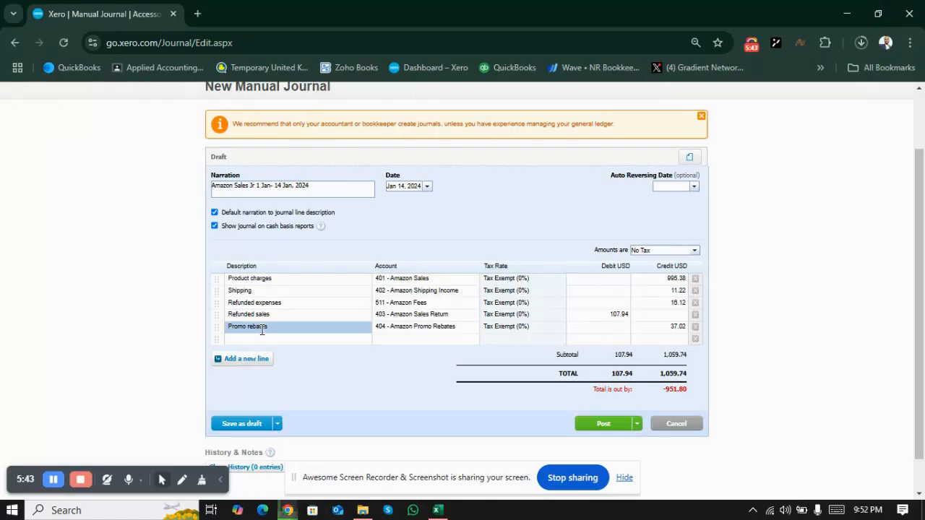
{"action": "left_click", "coordinate": [389, 340]}
{"action": "key", "text": "alt+Tab"}
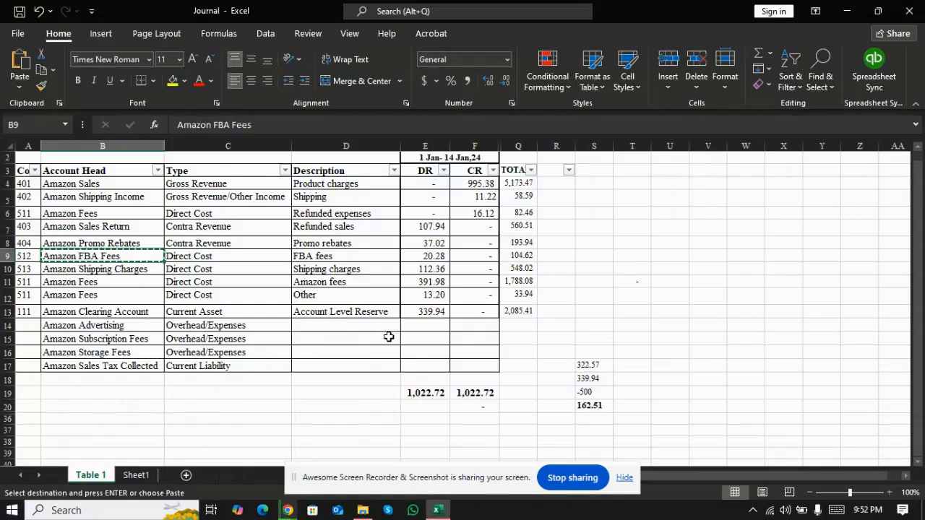
{"action": "key", "text": "Right"}
{"action": "key", "text": "Right"}
{"action": "key", "text": "Right"}
{"action": "key", "text": "alt+Tab"}
{"action": "key", "text": "ctrl+v"}
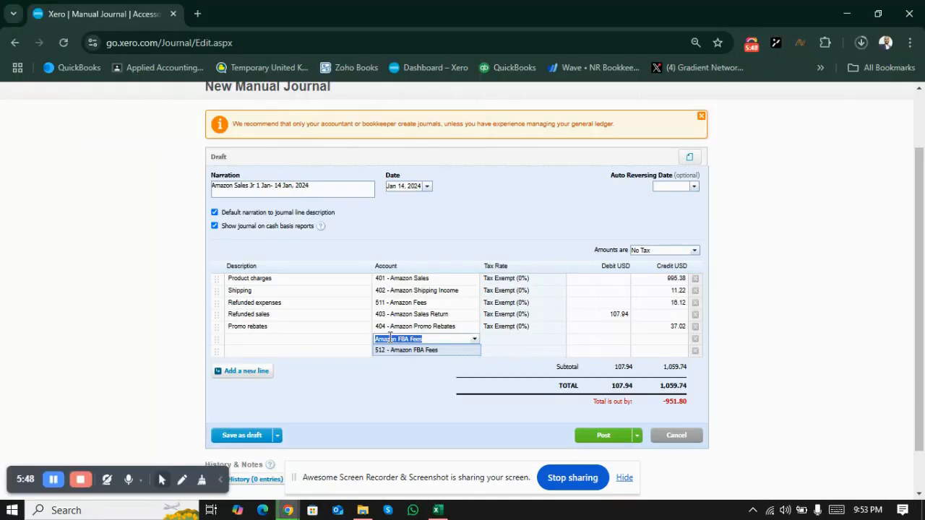
Step: Copy the FBA fees debit of 20.28 from Excel into the sixth journal line and move the promo rebates amount of 37.02 from credit to debit
{"action": "key", "text": "alt+Tab"}
{"action": "key", "text": "ctrl+c"}
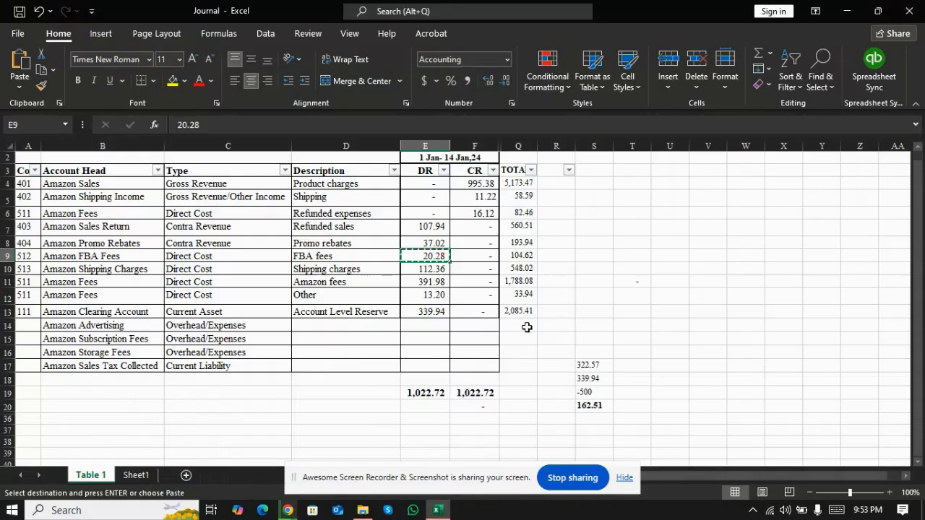
{"action": "key", "text": "alt+Tab"}
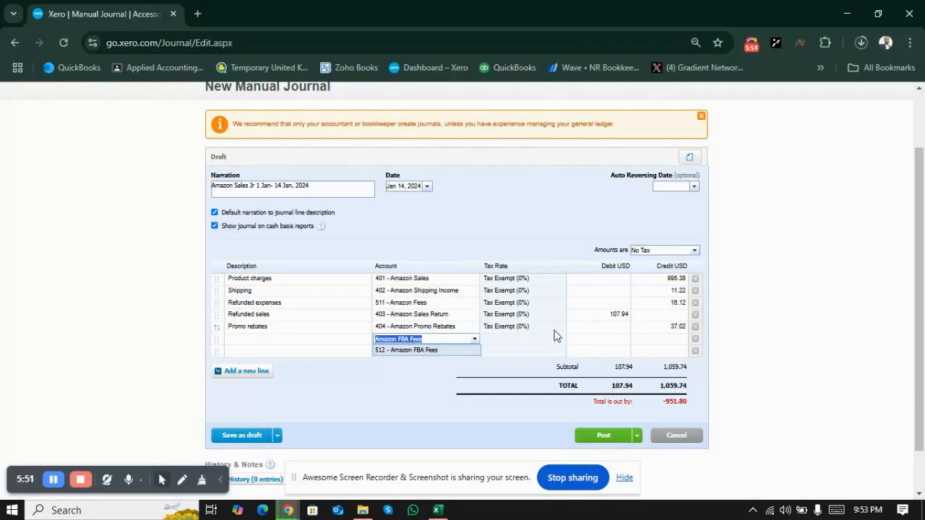
{"action": "left_click", "coordinate": [603, 340]}
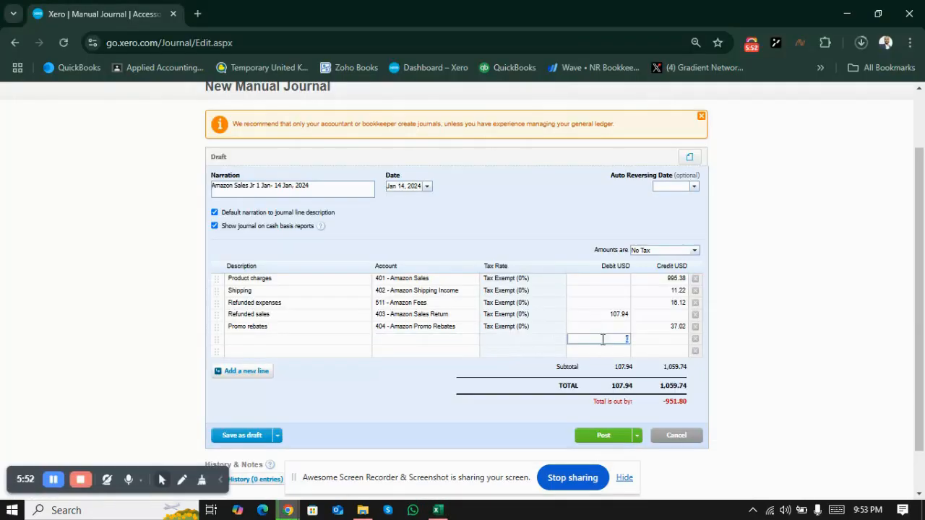
{"action": "left_click", "coordinate": [672, 328]}
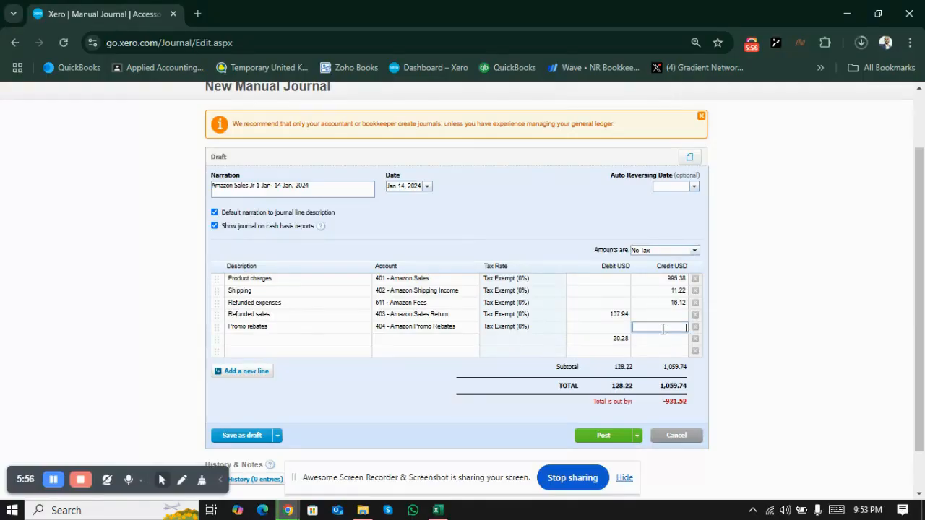
{"action": "left_click", "coordinate": [602, 328]}
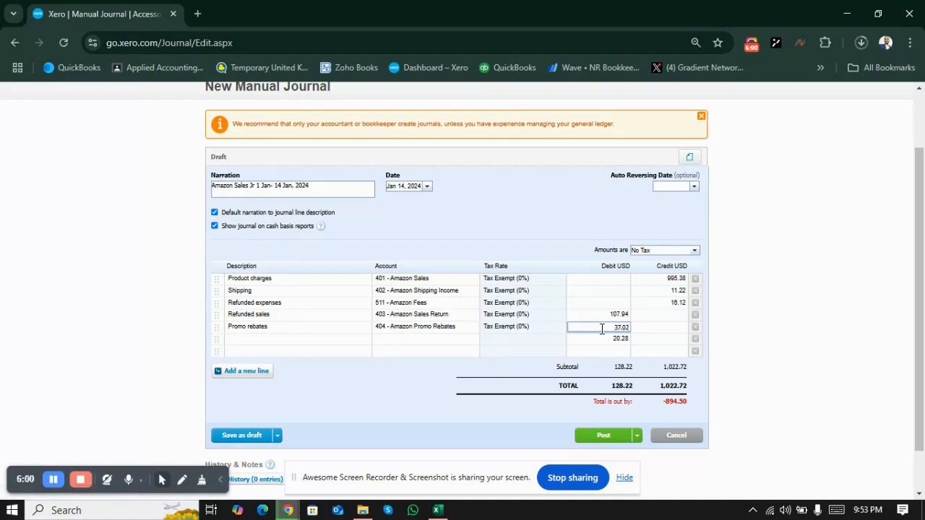
Step: Search the accounts for "fba" and assign account 512 - Amazon FBA Fees to the sixth journal line
{"action": "left_click", "coordinate": [402, 338]}
{"action": "key", "text": "alt+Tab"}
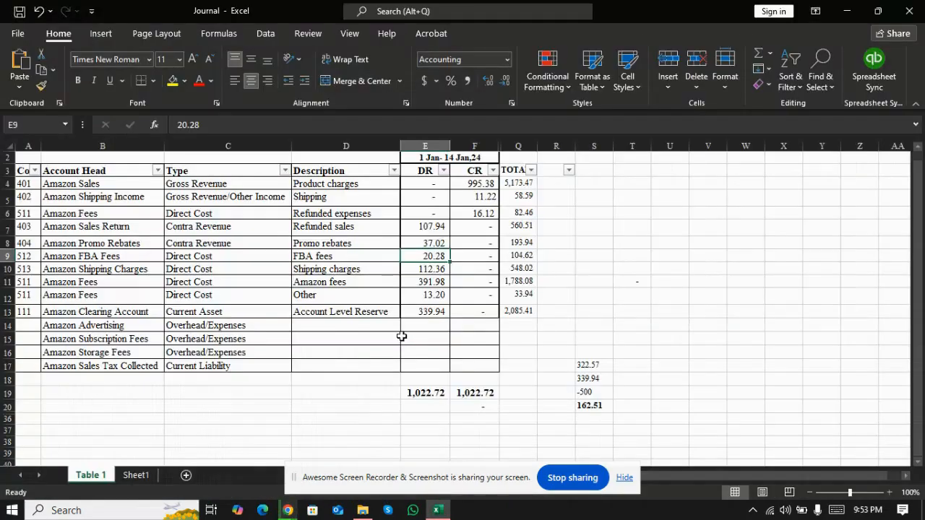
{"action": "key", "text": "alt+Tab"}
{"action": "left_click", "coordinate": [403, 337]}
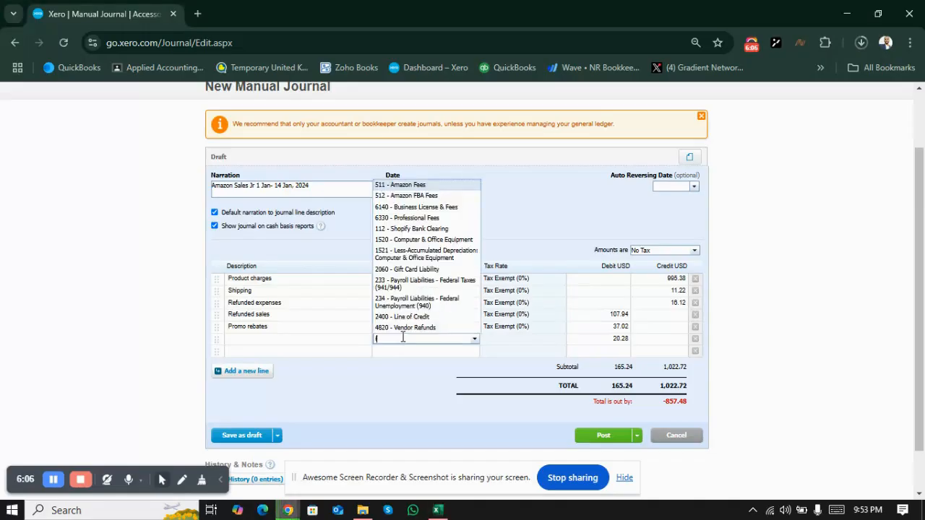
{"action": "type", "text": "fba"}
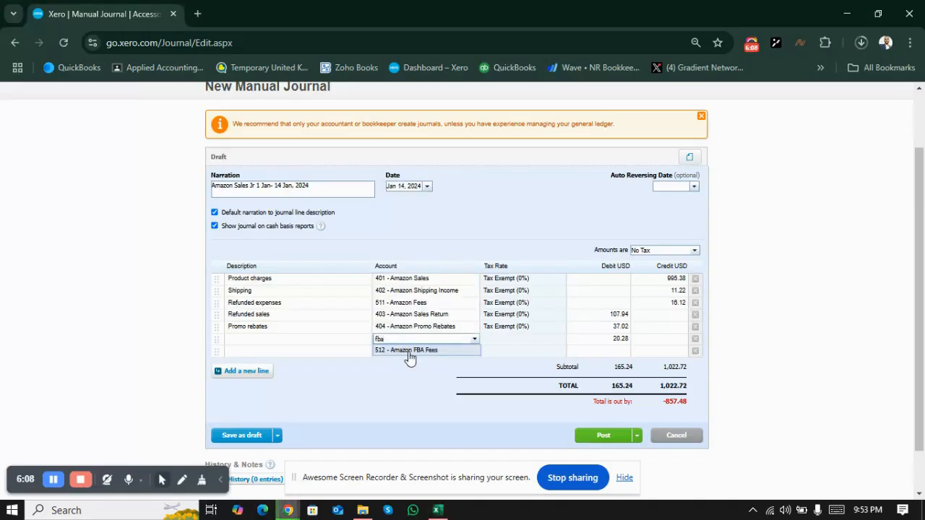
{"action": "left_click", "coordinate": [409, 351]}
Step: Copy the FBA fees description from Excel into the sixth journal line's description
{"action": "left_click", "coordinate": [299, 344]}
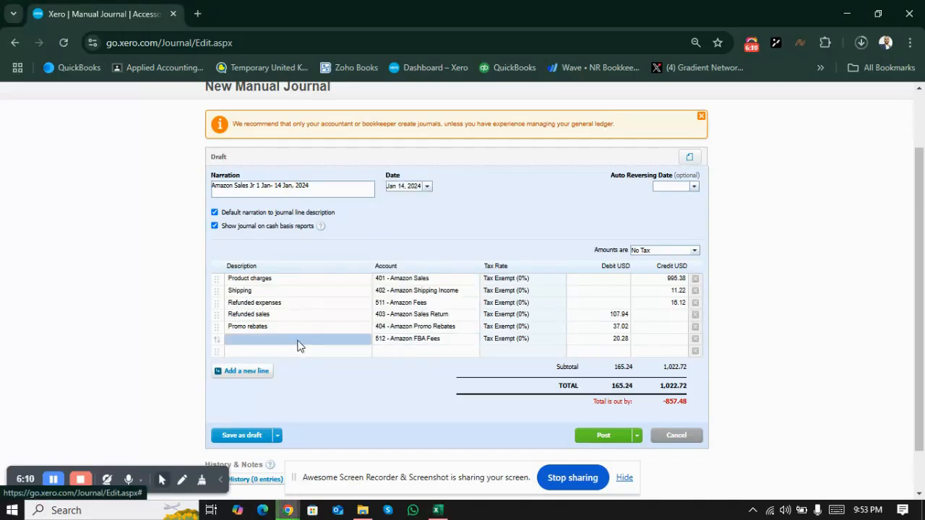
{"action": "key", "text": "alt+Tab"}
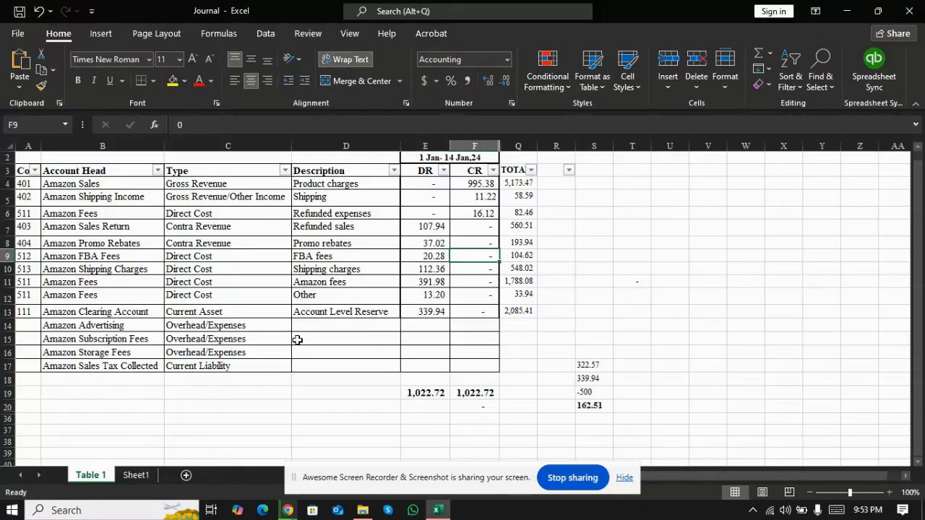
{"action": "key", "text": "Left"}
{"action": "key", "text": "Left"}
{"action": "key", "text": "ctrl+c"}
{"action": "key", "text": "alt+Tab"}
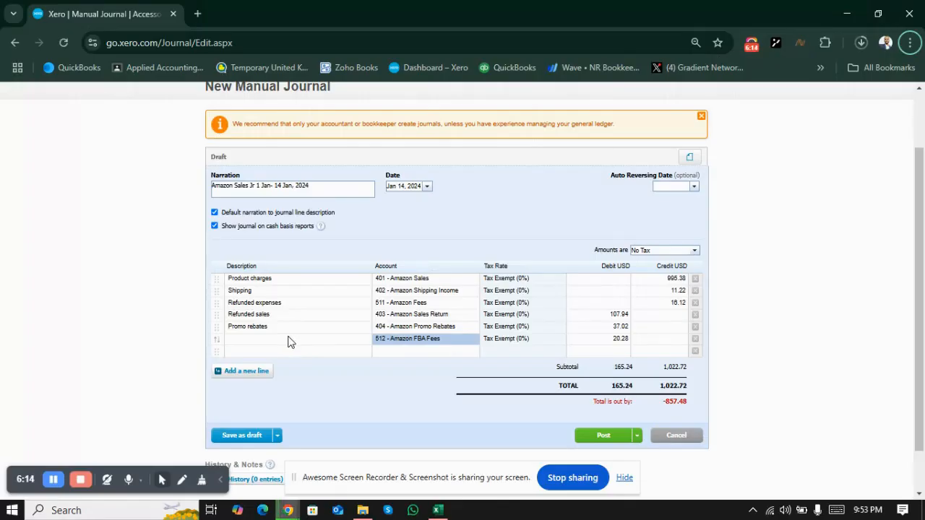
{"action": "left_click", "coordinate": [285, 344]}
{"action": "key", "text": "ctrl+v"}
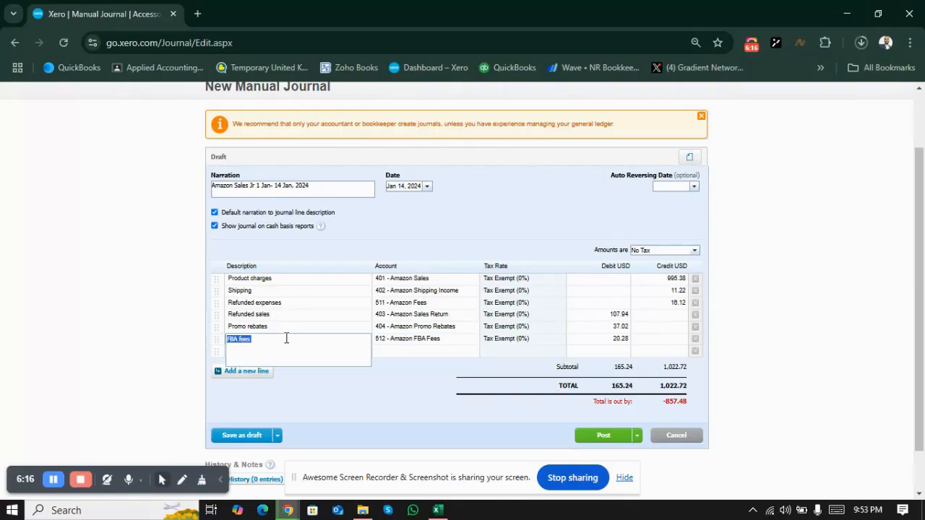
Step: Copy the Amazon Shipping Charges account head from Excel and assign account 513 - Amazon Shipping Charges to the seventh journal line
{"action": "left_click", "coordinate": [400, 353]}
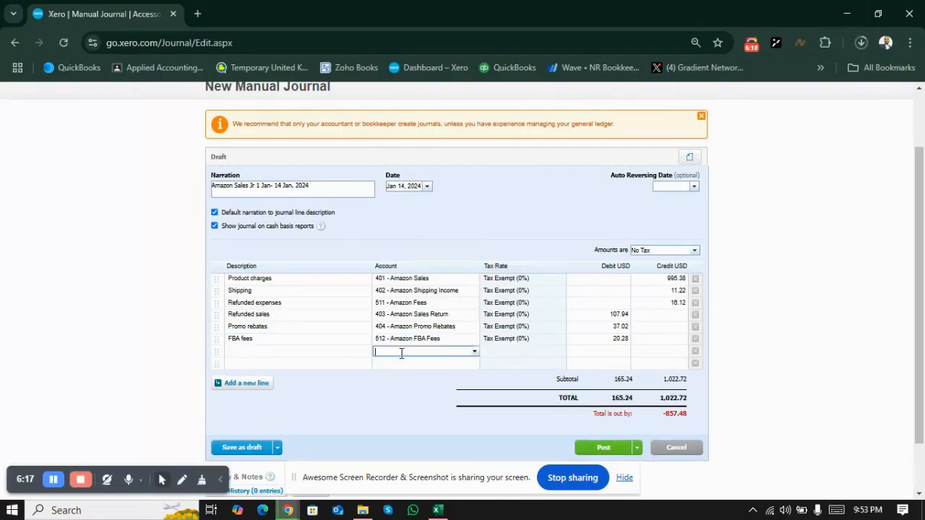
{"action": "key", "text": "alt+Tab"}
{"action": "key", "text": "Down"}
{"action": "key", "text": "ctrl+c"}
{"action": "key", "text": "Left"}
{"action": "key", "text": "Left"}
{"action": "key", "text": "ctrl+c"}
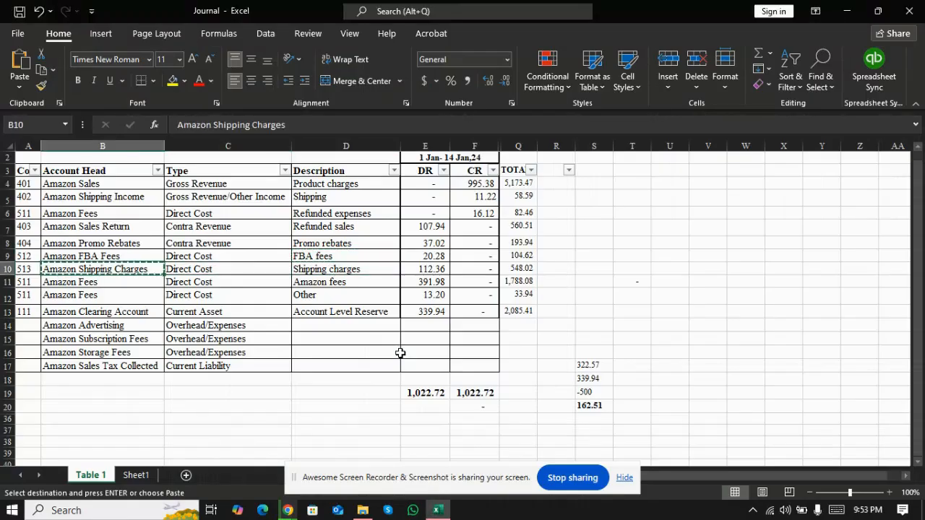
{"action": "key", "text": "alt+Tab"}
{"action": "key", "text": "ctrl+v"}
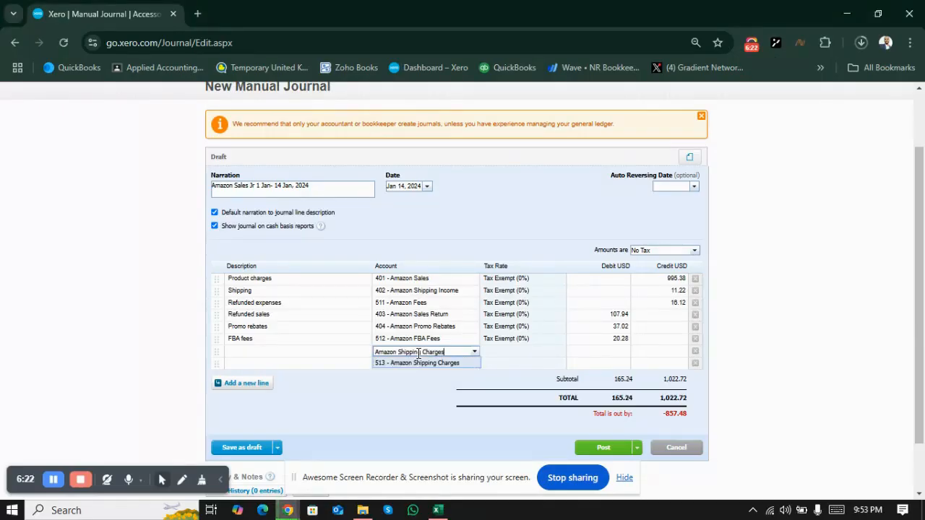
{"action": "left_click", "coordinate": [425, 363]}
Step: Copy the "Shipping charges" description from Excel into the seventh journal line's description
{"action": "key", "text": "alt+Tab"}
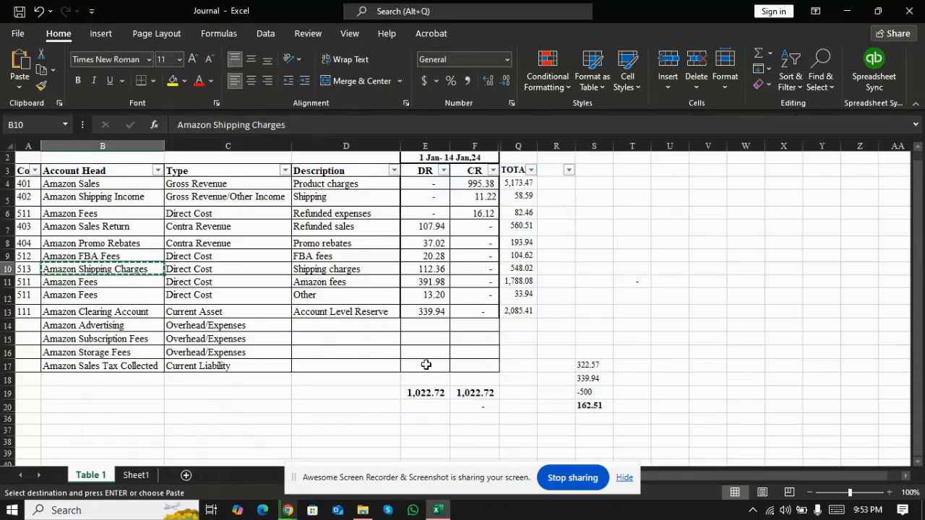
{"action": "key", "text": "Right"}
{"action": "key", "text": "ctrl+c"}
{"action": "key", "text": "Right"}
{"action": "key", "text": "ctrl+c"}
{"action": "key", "text": "alt+Tab"}
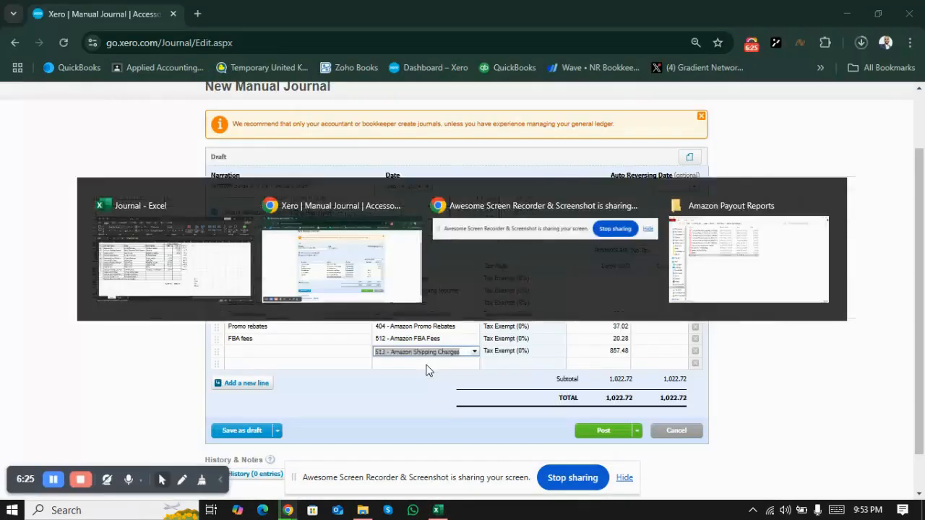
{"action": "left_click", "coordinate": [306, 354]}
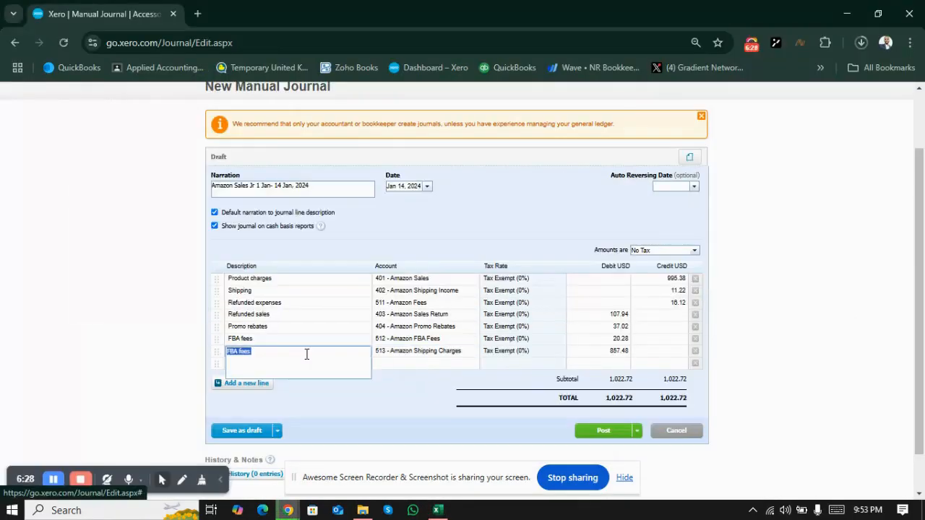
{"action": "key", "text": "ctrl+v"}
Step: Copy the shipping charges debit of 112.36 from Excel into the seventh journal line's debit
{"action": "key", "text": "alt+Tab"}
{"action": "key", "text": "Right"}
{"action": "key", "text": "ctrl+c"}
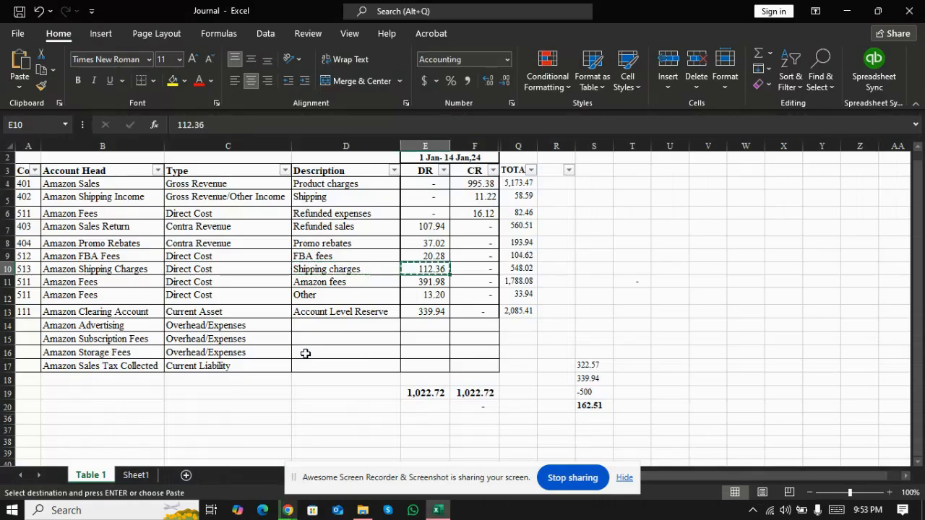
{"action": "key", "text": "alt+Tab"}
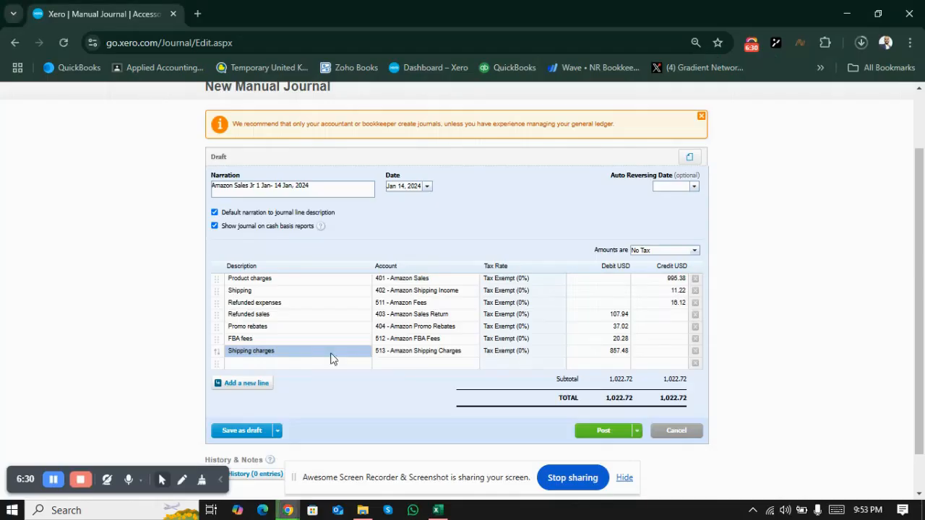
{"action": "left_click", "coordinate": [617, 355]}
{"action": "key", "text": "ctrl+v"}
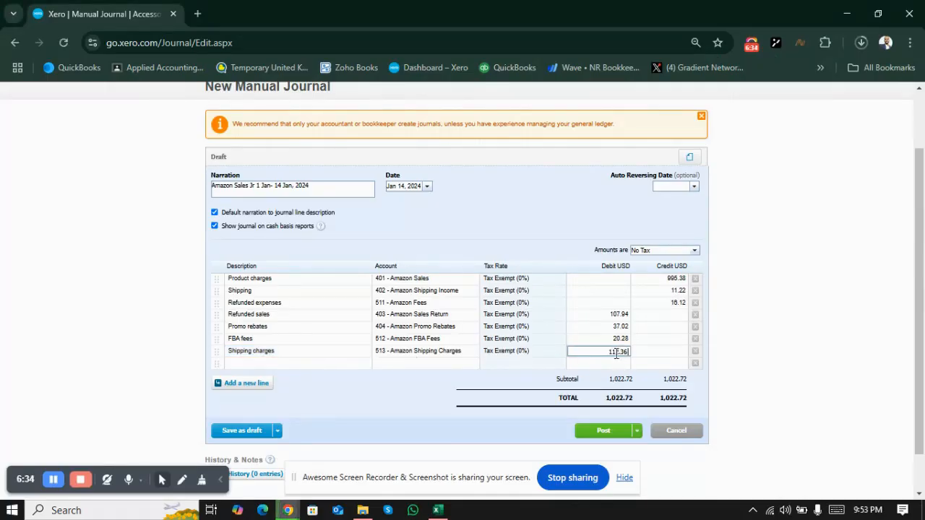
Step: Look up the next account head in Excel and assign account 511 - Amazon Fees to the eighth journal line in Xero
{"action": "key", "text": "alt+Tab"}
{"action": "key", "text": "Down"}
{"action": "key", "text": "Left"}
{"action": "key", "text": "Left"}
{"action": "key", "text": "Left"}
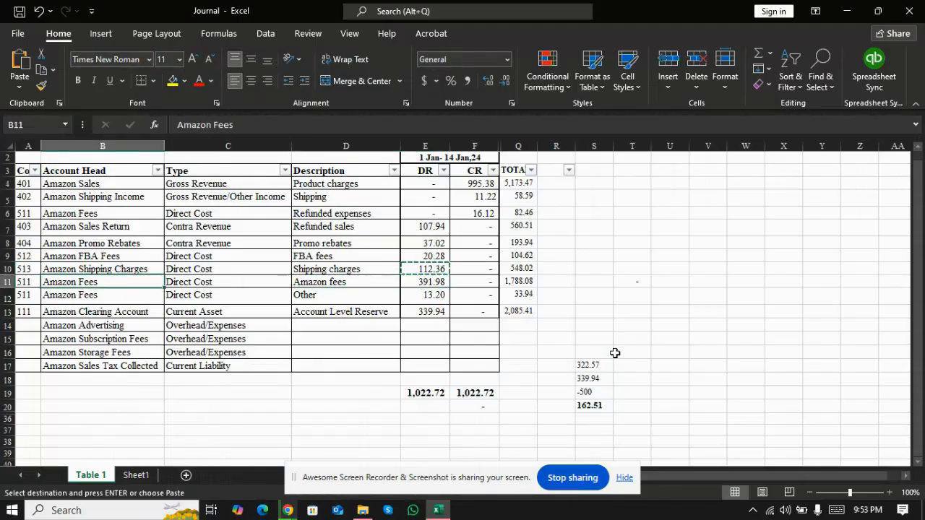
{"action": "key", "text": "alt+Tab"}
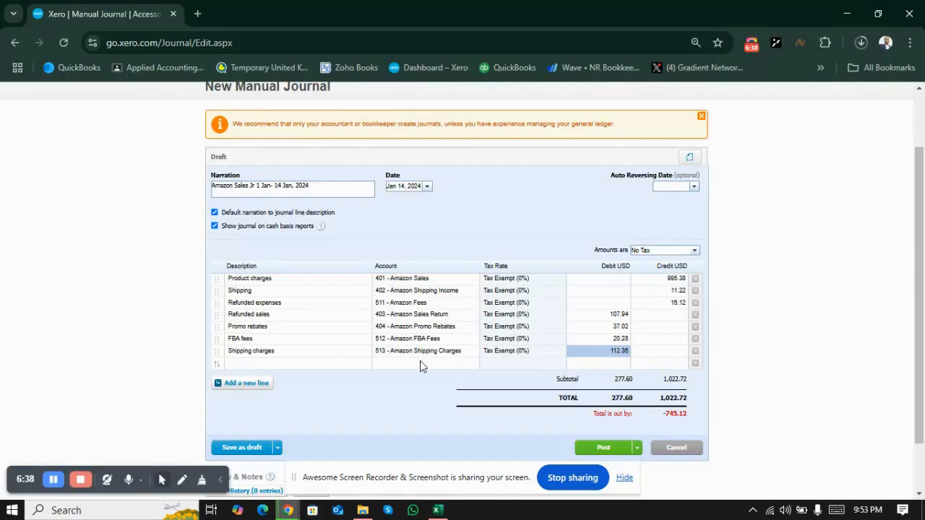
{"action": "left_click", "coordinate": [423, 364]}
{"action": "type", "text": "511"}
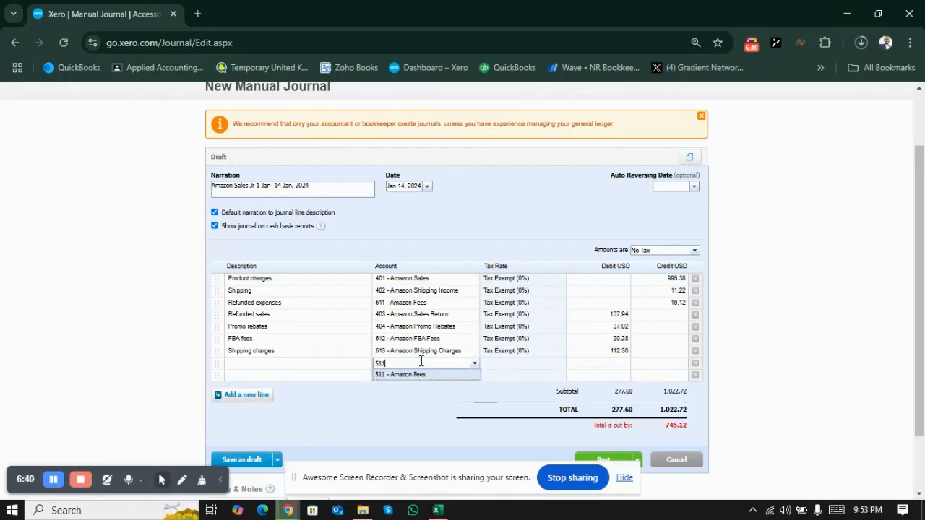
{"action": "left_click", "coordinate": [420, 375]}
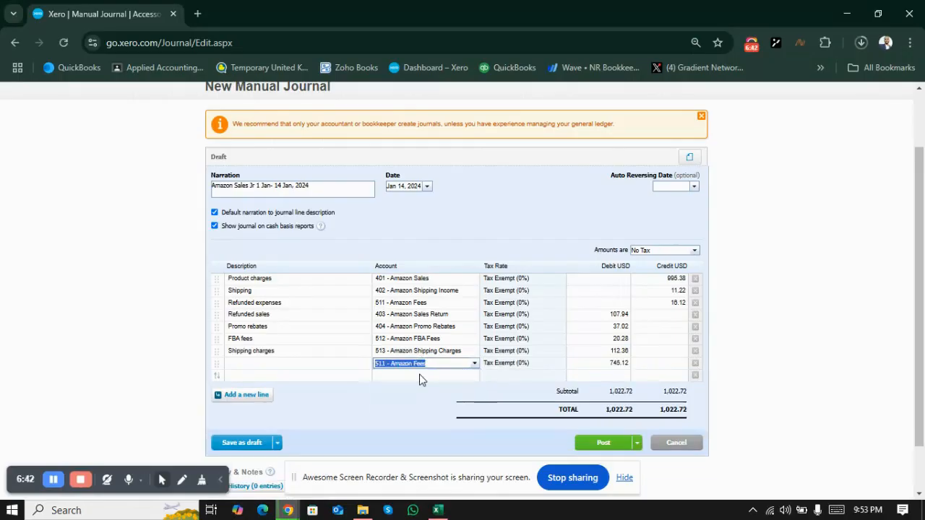
Step: Copy the Amazon fees debit of 391.98 from Excel into the eighth journal line's debit
{"action": "key", "text": "alt+Tab"}
{"action": "key", "text": "Right"}
{"action": "key", "text": "Right"}
{"action": "key", "text": "Right"}
{"action": "key", "text": "ctrl+c"}
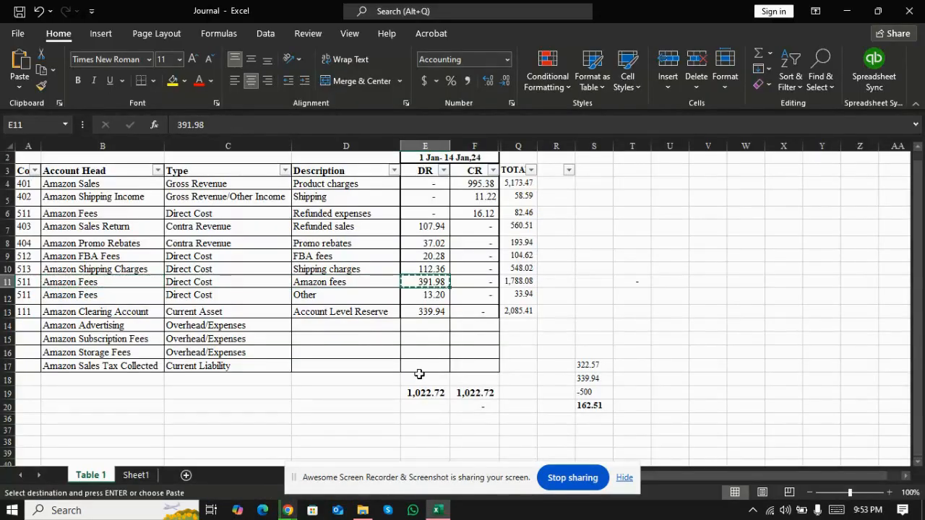
{"action": "key", "text": "alt+Tab"}
{"action": "left_click", "coordinate": [611, 366]}
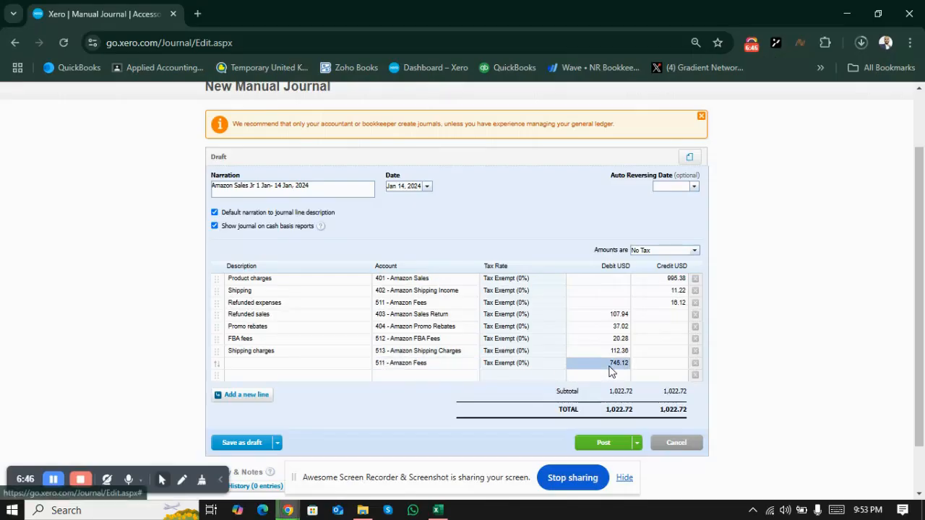
{"action": "key", "text": "ctrl+v"}
Step: Copy the "Amazon fees" description from Excel into the eighth journal line's description
{"action": "key", "text": "alt+Tab"}
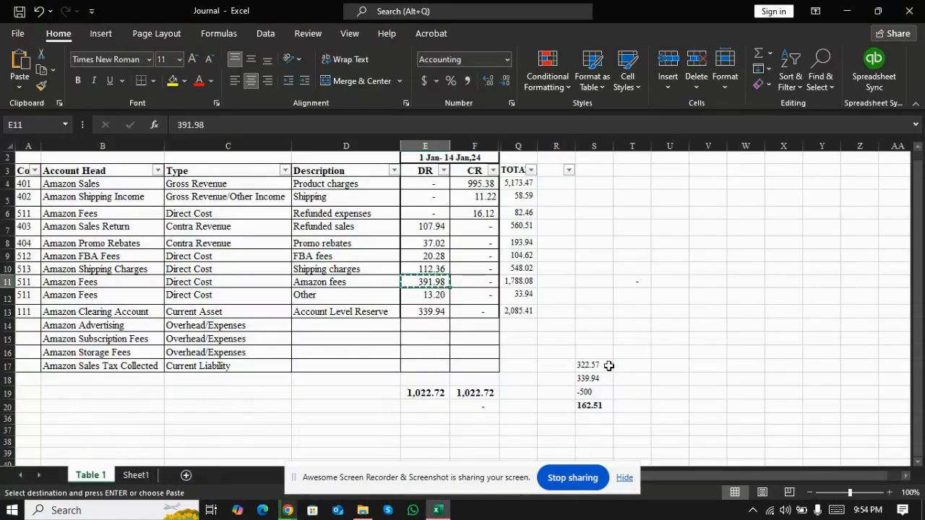
{"action": "key", "text": "Left"}
{"action": "key", "text": "Left"}
{"action": "key", "text": "Right"}
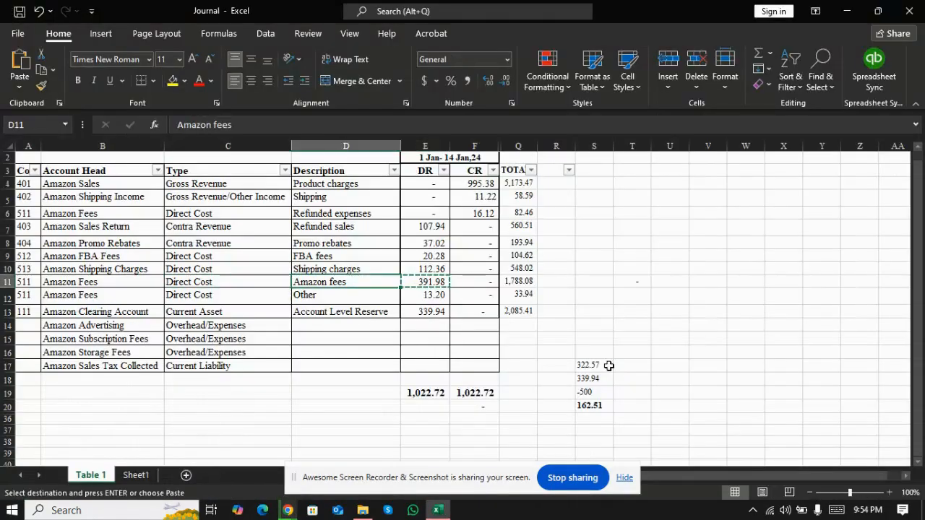
{"action": "key", "text": "alt+Tab"}
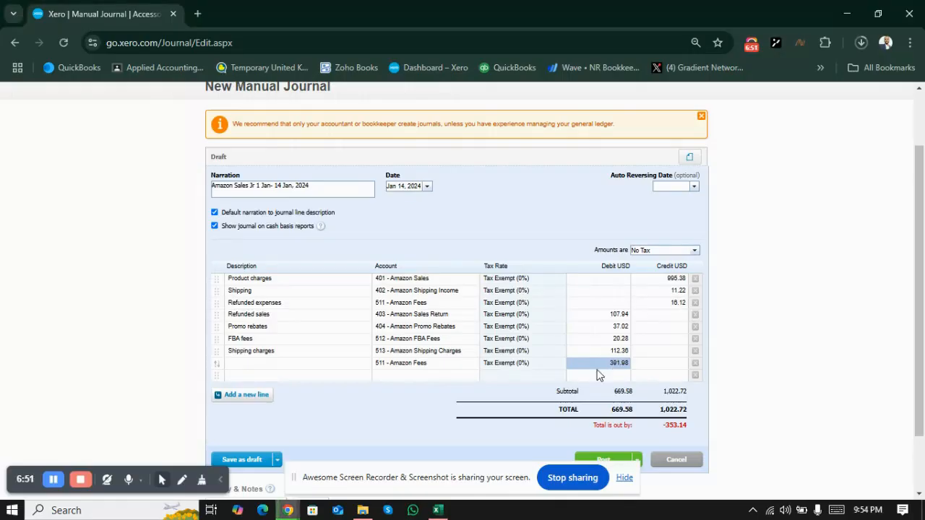
{"action": "left_click", "coordinate": [303, 369]}
{"action": "key", "text": "ctrl+v"}
Step: Try to fill the ninth journal line's account with the Amazon Fees account head copied from Excel
{"action": "key", "text": "alt+Tab"}
{"action": "key", "text": "Down"}
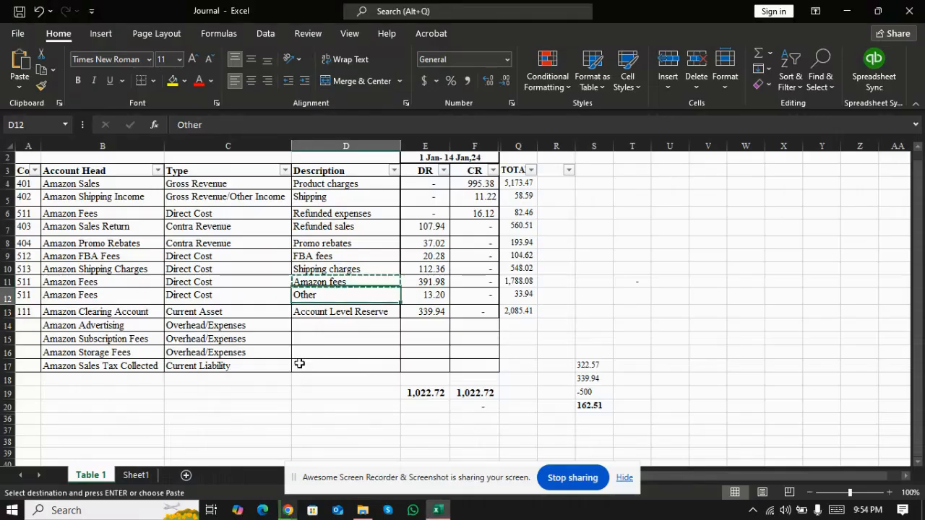
{"action": "key", "text": "Left"}
{"action": "key", "text": "Left"}
{"action": "key", "text": "alt+Tab"}
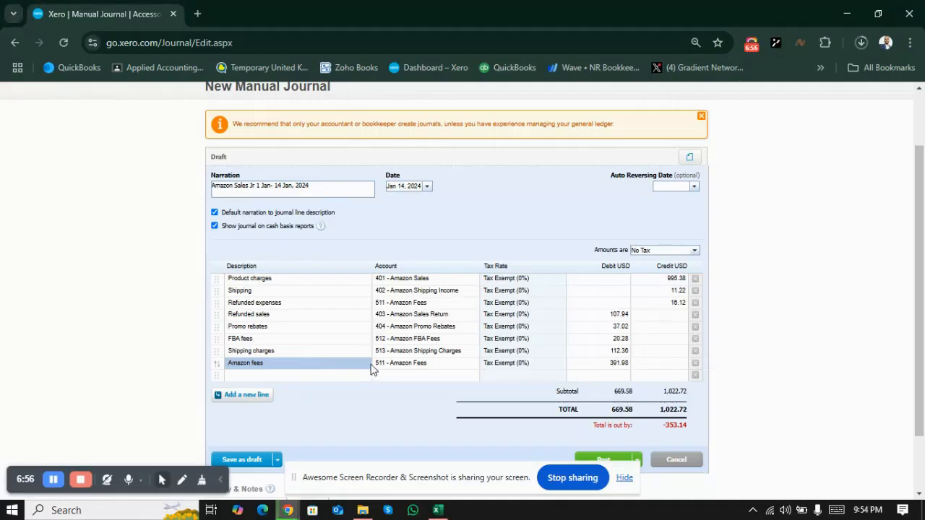
{"action": "left_click", "coordinate": [399, 372]}
{"action": "key", "text": "ctrl+v"}
Step: Copy the debit of 13.20 for the "Other" row from Excel into the ninth journal line's debit
{"action": "key", "text": "alt+Tab"}
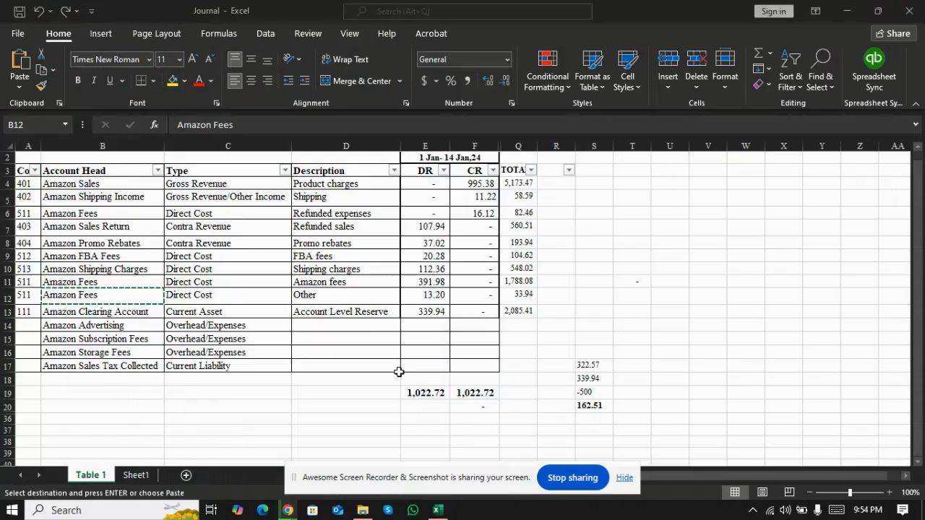
{"action": "key", "text": "Right"}
{"action": "key", "text": "Right"}
{"action": "key", "text": "Right"}
{"action": "key", "text": "ctrl+c"}
{"action": "key", "text": "alt+Tab"}
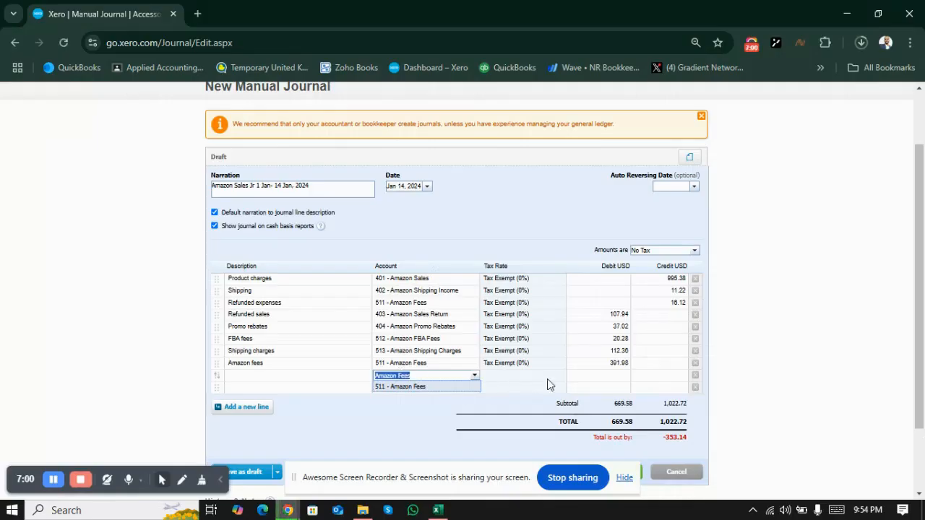
{"action": "left_click", "coordinate": [611, 375]}
Step: Describe the ninth journal line as "Other Cost" and assign account 511 - Amazon Fees to it
{"action": "key", "text": "alt+Tab"}
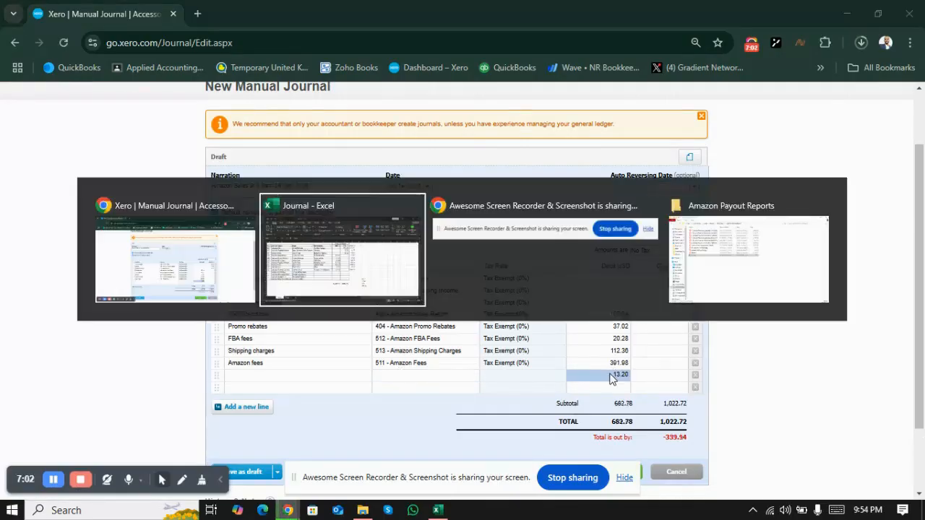
{"action": "key", "text": "Left"}
{"action": "key", "text": "ctrl+c"}
{"action": "key", "text": "alt+Tab"}
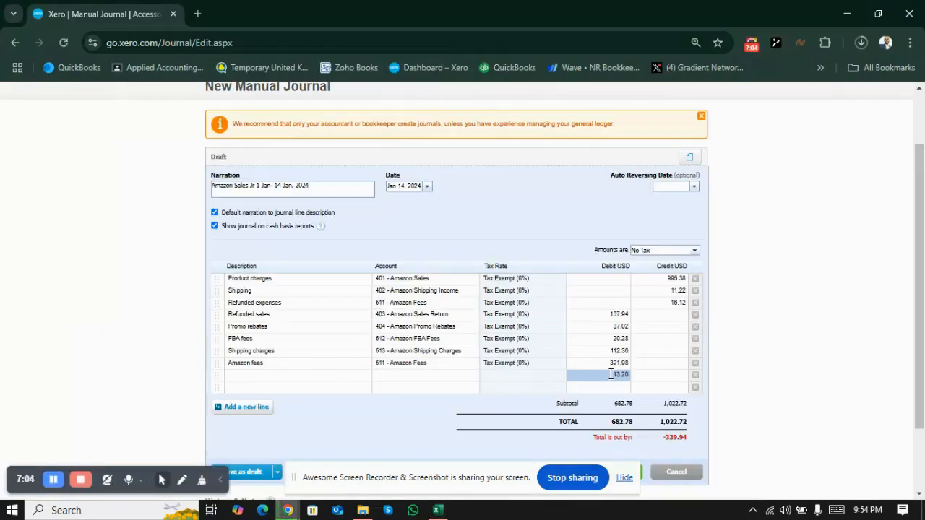
{"action": "left_click", "coordinate": [308, 377]}
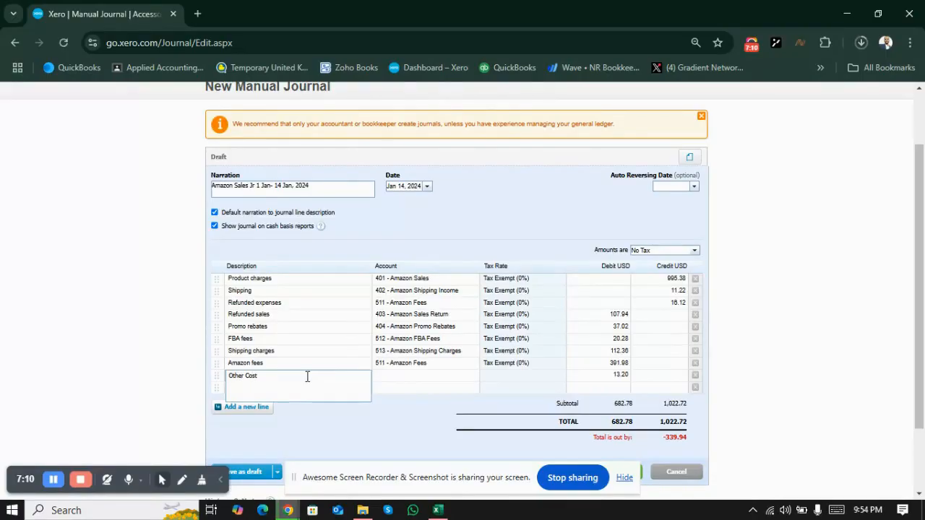
{"action": "left_click", "coordinate": [415, 377]}
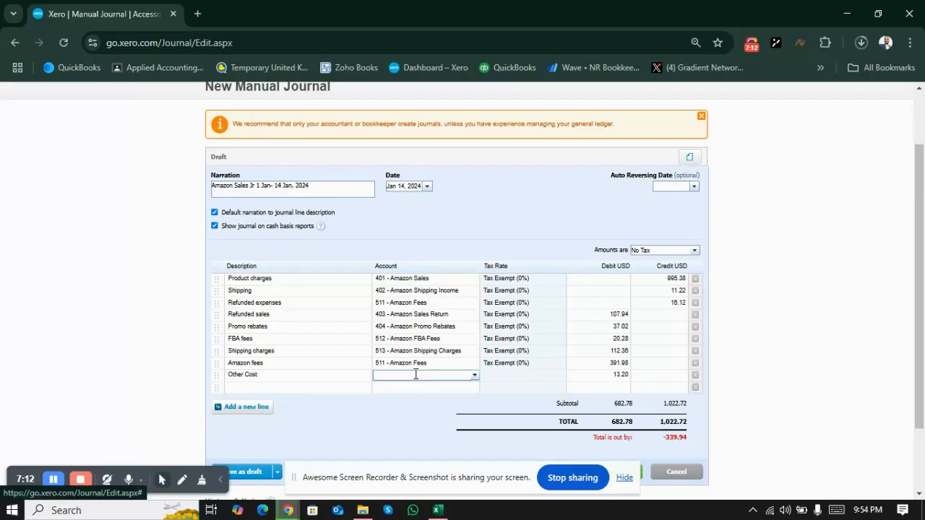
{"action": "type", "text": "511 - Amazon Fees"}
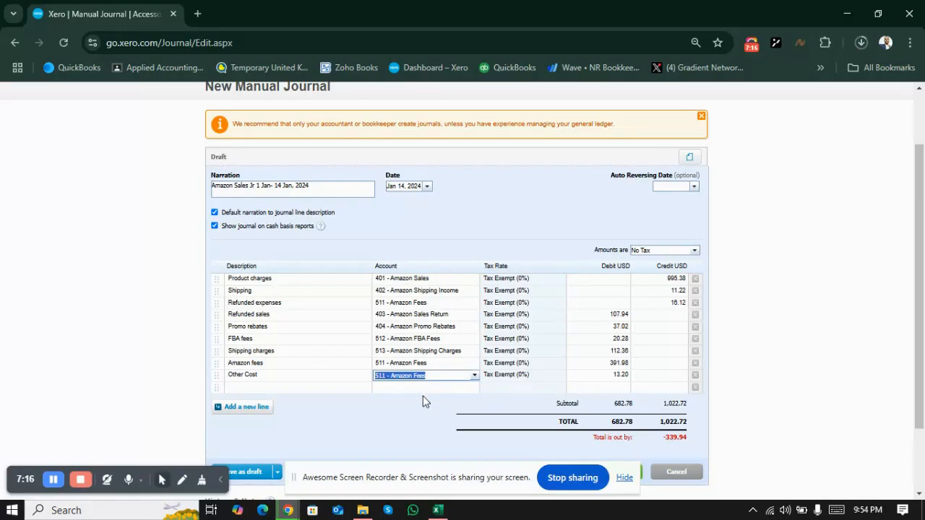
Step: Try to fill the tenth journal line's account with the Amazon Clearing Account head copied from Excel
{"action": "key", "text": "alt+Tab"}
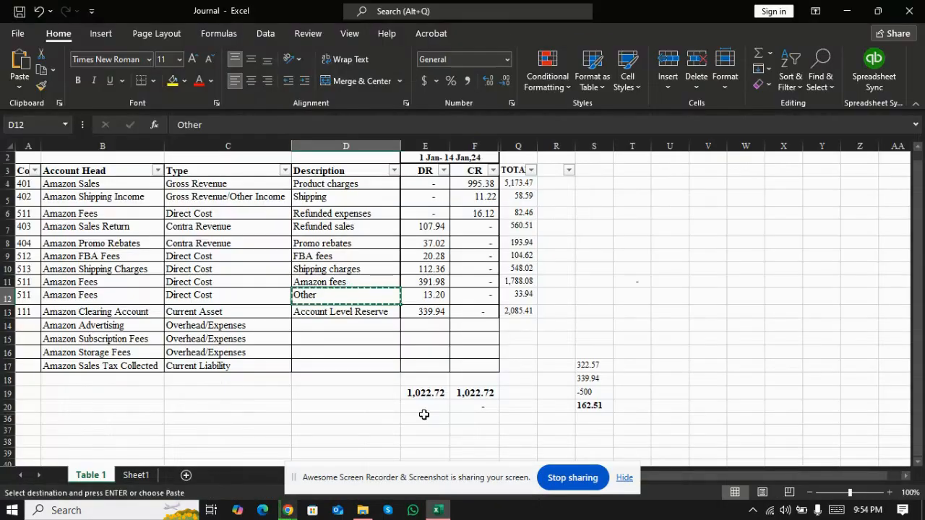
{"action": "key", "text": "Down"}
{"action": "key", "text": "alt+Tab"}
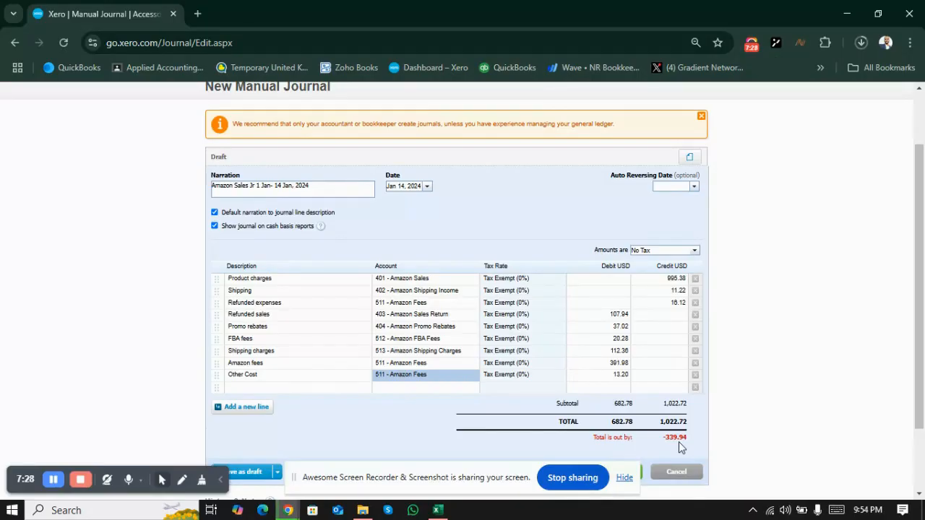
{"action": "key", "text": "alt+Tab"}
{"action": "key", "text": "Down"}
{"action": "key", "text": "Left"}
{"action": "key", "text": "Left"}
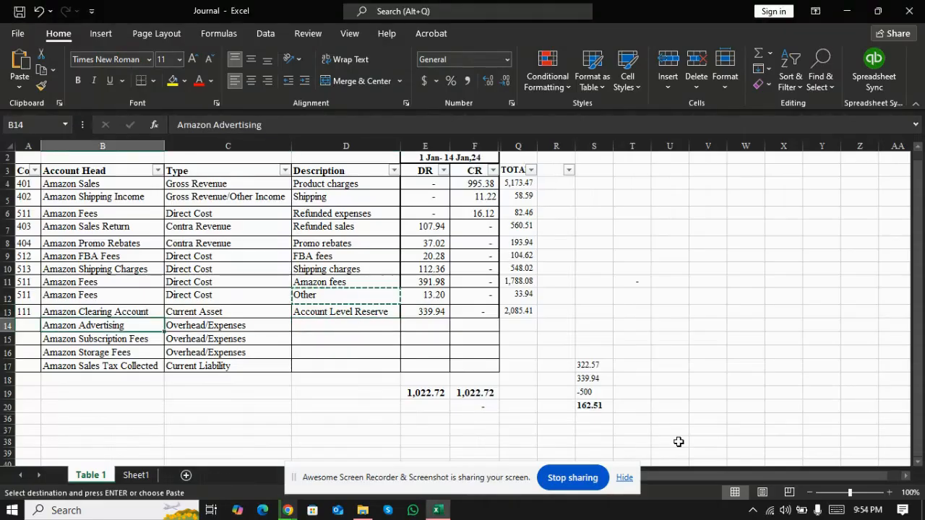
{"action": "key", "text": "Up"}
{"action": "key", "text": "alt+Tab"}
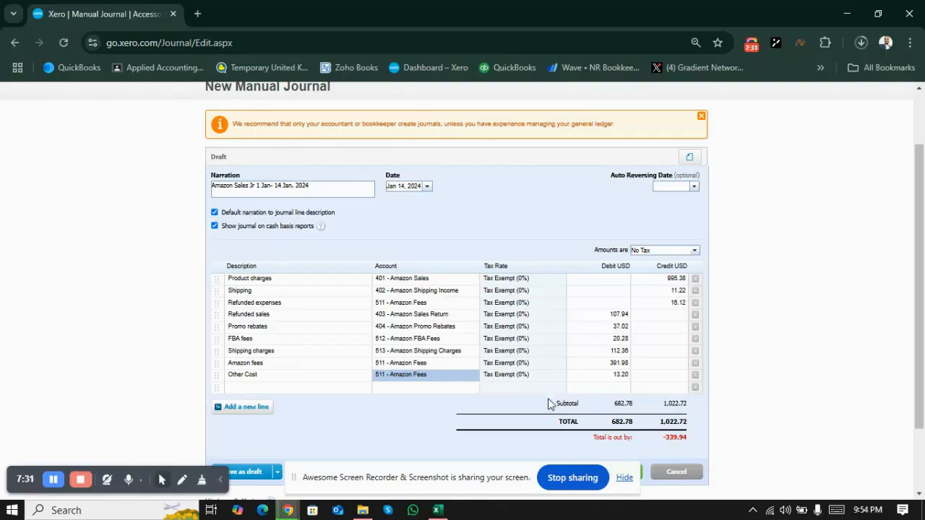
{"action": "left_click", "coordinate": [404, 388]}
{"action": "key", "text": "ctrl+v"}
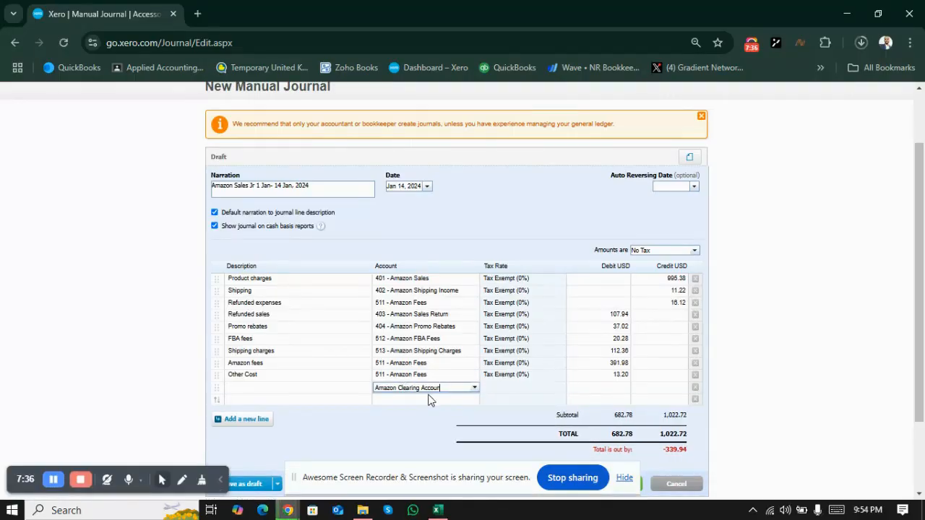
{"action": "key", "text": "BackSpace"}
{"action": "key", "text": "BackSpace"}
{"action": "key", "text": "BackSpace"}
{"action": "key", "text": "BackSpace"}
{"action": "key", "text": "BackSpace"}
{"action": "key", "text": "BackSpace"}
{"action": "key", "text": "BackSpace"}
{"action": "key", "text": "BackSpace"}
{"action": "key", "text": "BackSpace"}
{"action": "key", "text": "BackSpace"}
{"action": "key", "text": "BackSpace"}
{"action": "key", "text": "BackSpace"}
{"action": "key", "text": "BackSpace"}
{"action": "key", "text": "BackSpace"}
{"action": "key", "text": "BackSpace"}
{"action": "key", "text": "BackSpace"}
{"action": "key", "text": "BackSpace"}
{"action": "key", "text": "BackSpace"}
{"action": "key", "text": "BackSpace"}
{"action": "key", "text": "BackSpace"}
Step: Look up the clearing account's code in Excel and assign account 111 - Amazon Clearing to the tenth journal line in Xero
{"action": "key", "text": "alt+Tab"}
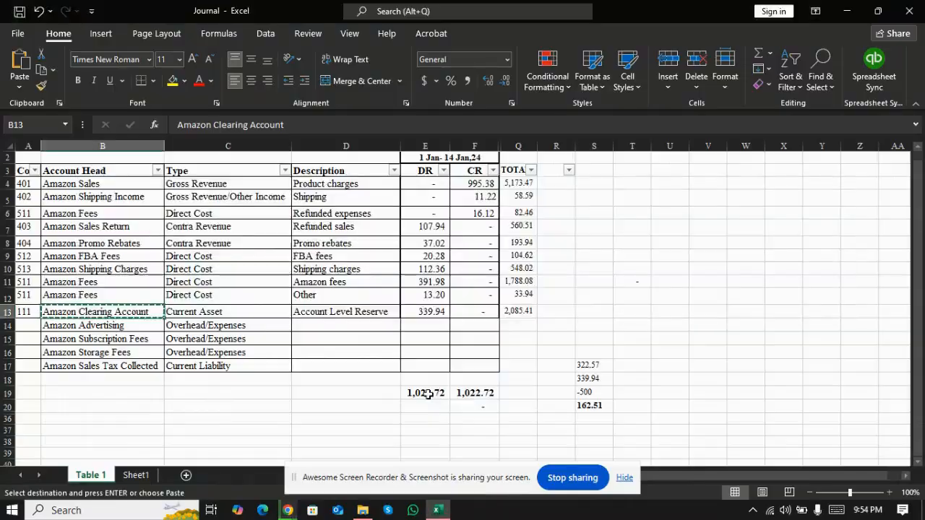
{"action": "key", "text": "alt+Tab"}
{"action": "type", "text": "111"}
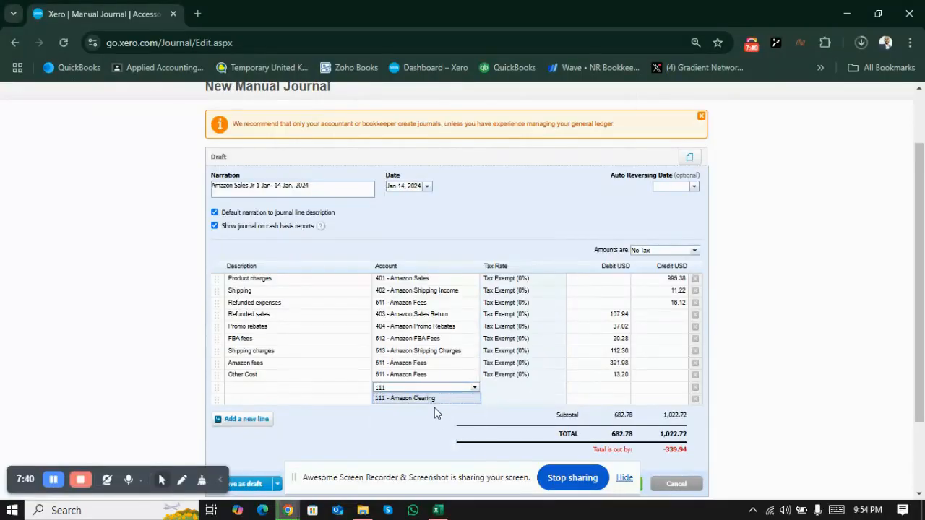
{"action": "left_click", "coordinate": [429, 400]}
Step: Copy the description "Account Level Reserve" from the clearing account row in Excel into the tenth journal line's description in Xero
{"action": "key", "text": "alt+Tab"}
{"action": "key", "text": "Right"}
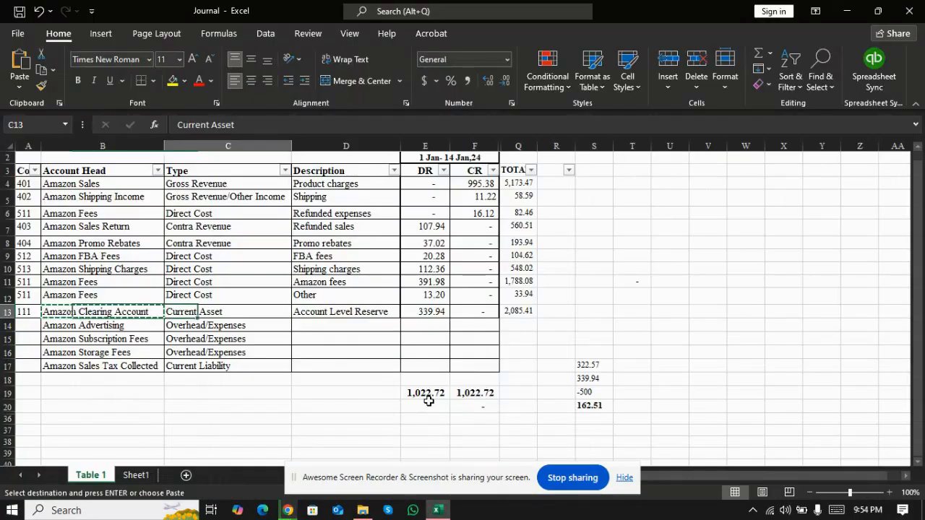
{"action": "key", "text": "Right"}
{"action": "key", "text": "ctrl+c"}
{"action": "key", "text": "alt+Tab"}
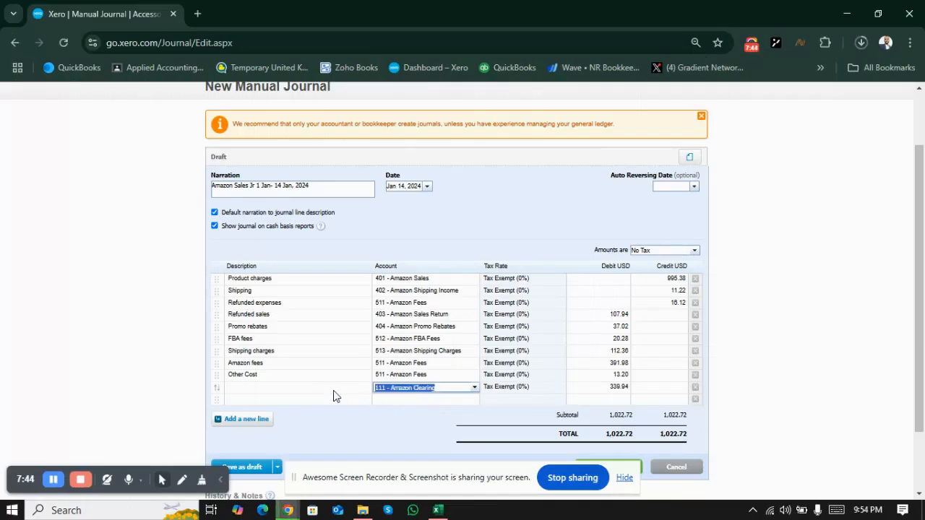
{"action": "left_click", "coordinate": [334, 390]}
{"action": "key", "text": "ctrl+v"}
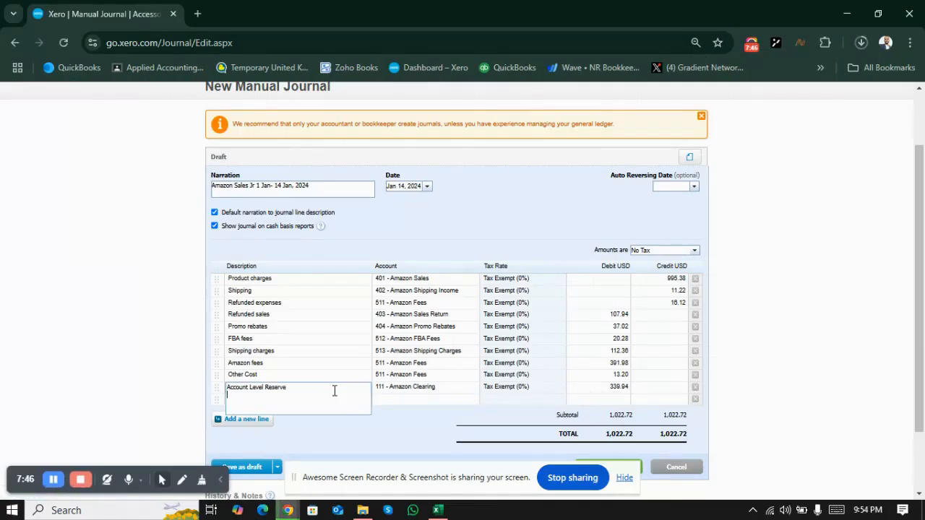
{"action": "left_click", "coordinate": [374, 434]}
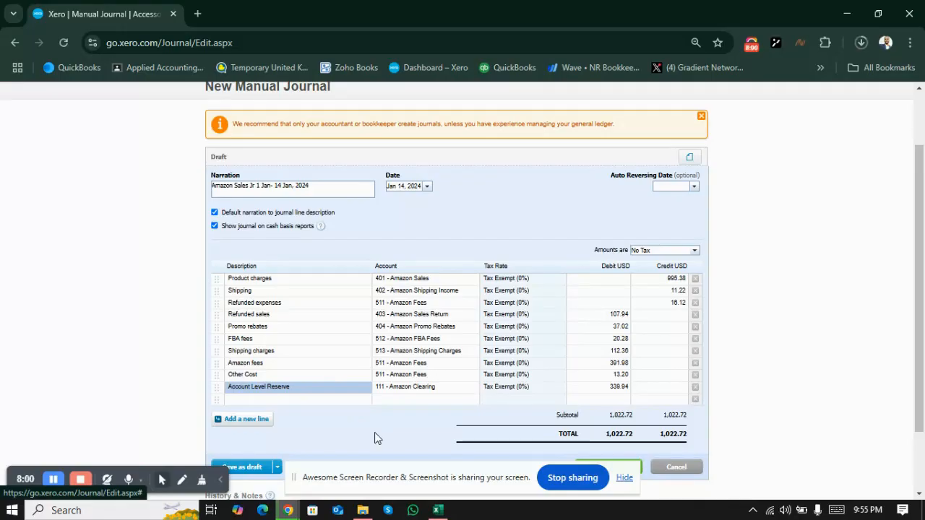
{"action": "key", "text": "alt+Tab"}
{"action": "key", "text": "alt+Tab"}
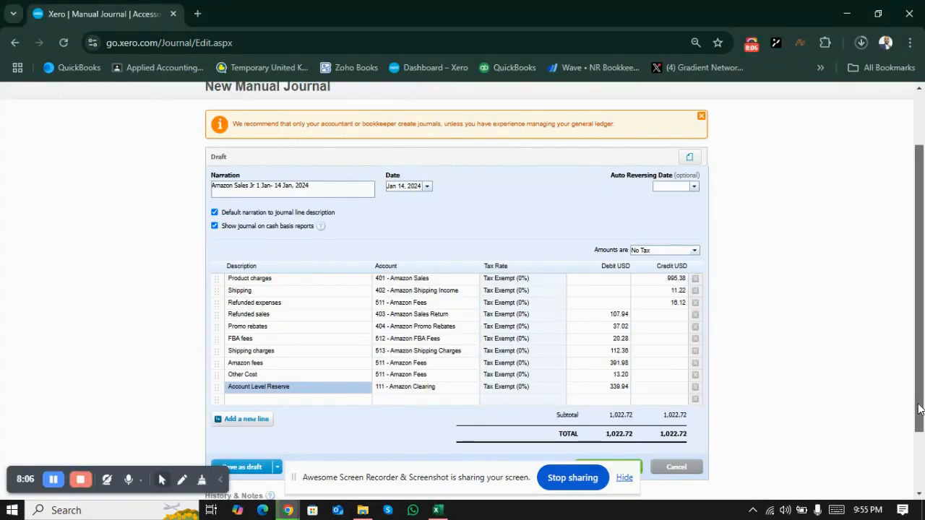
Step: Attach the file "1. Amazon Payment Statement 1JAN2024 to 14JAN2024" from the Amazon Payout Reports folder in Xero USA 2 to the journal
{"action": "mouse_move", "coordinate": [918, 410]}
{"action": "left_mouse_down"}
{"action": "mouse_move", "coordinate": [919, 439]}
{"action": "mouse_move", "coordinate": [918, 406]}
{"action": "mouse_move", "coordinate": [919, 421]}
{"action": "left_mouse_up"}
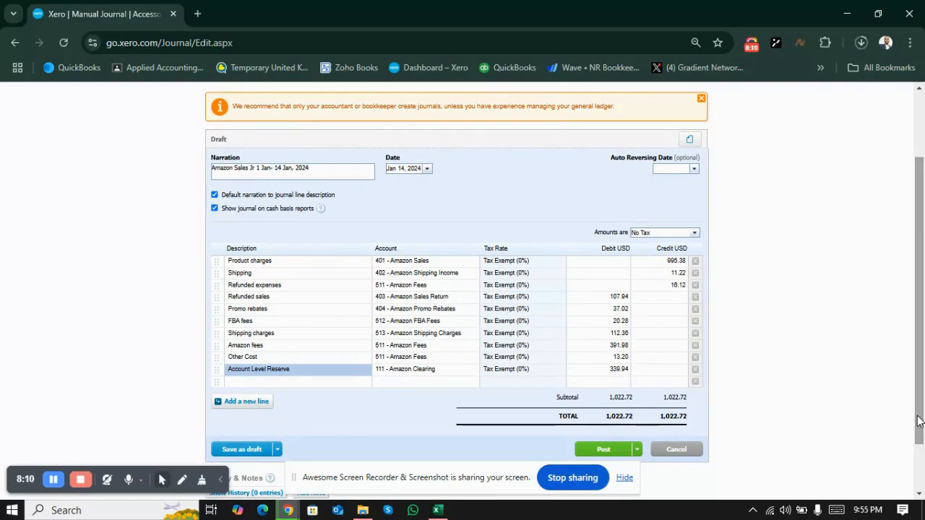
{"action": "left_click", "coordinate": [689, 141]}
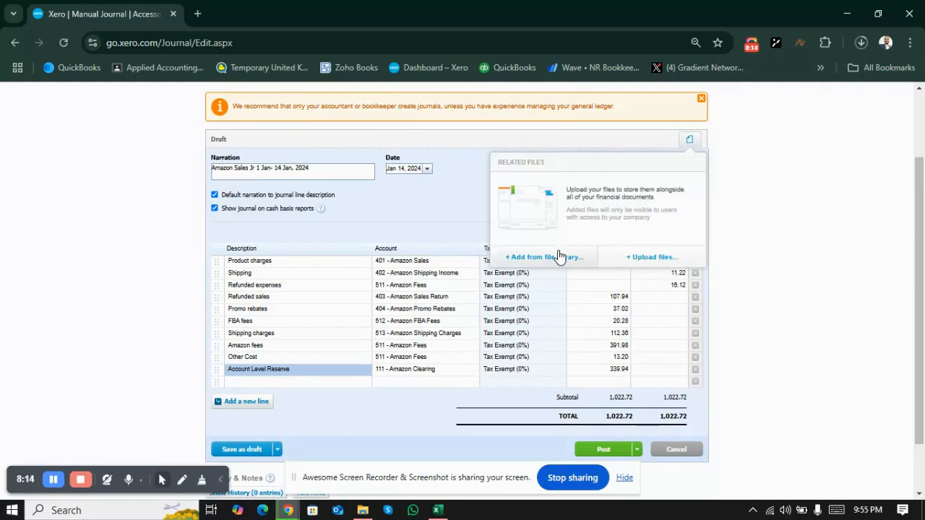
{"action": "left_click", "coordinate": [626, 260]}
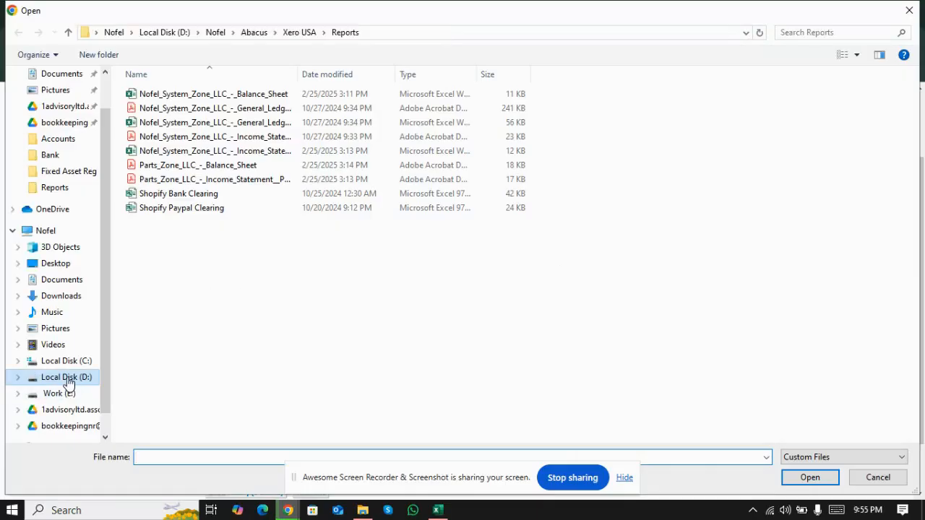
{"action": "left_click", "coordinate": [66, 34]}
{"action": "left_click", "coordinate": [68, 33]}
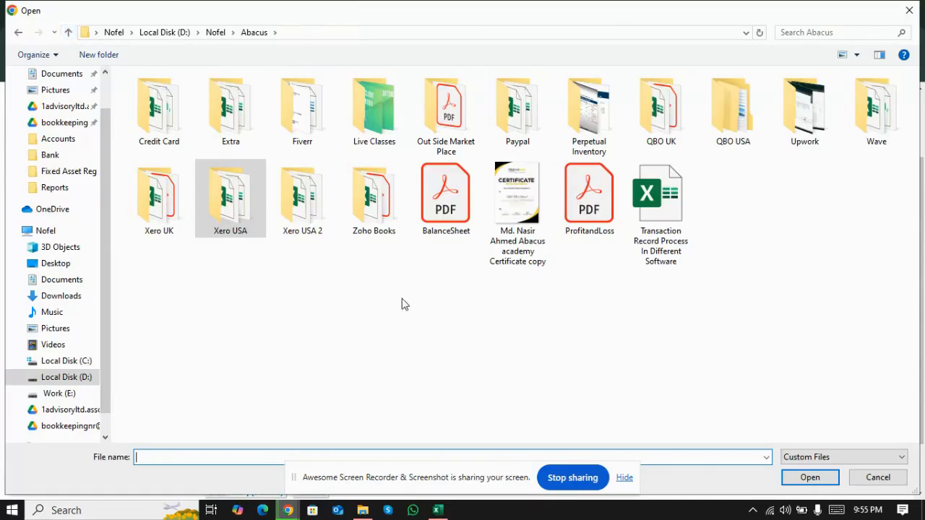
{"action": "double_click", "coordinate": [309, 230]}
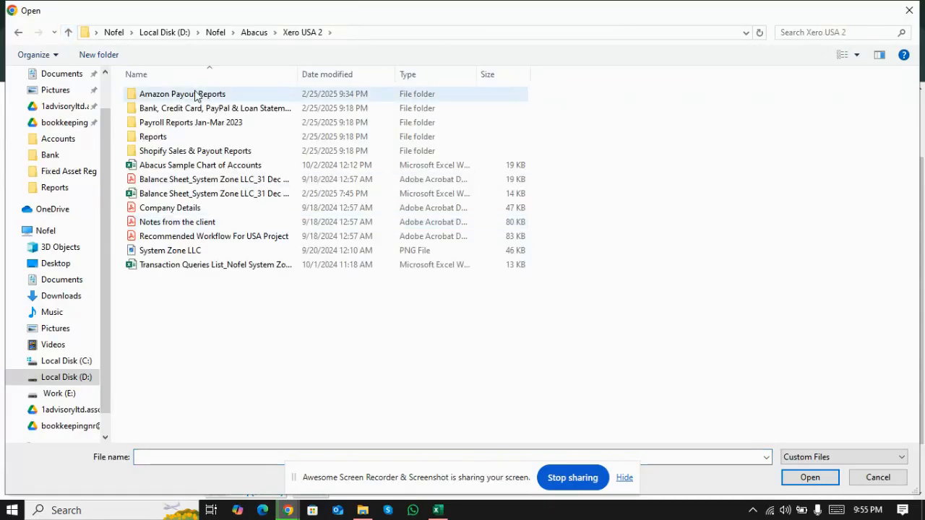
{"action": "left_click", "coordinate": [195, 96]}
{"action": "double_click", "coordinate": [195, 94]}
{"action": "left_click", "coordinate": [196, 95]}
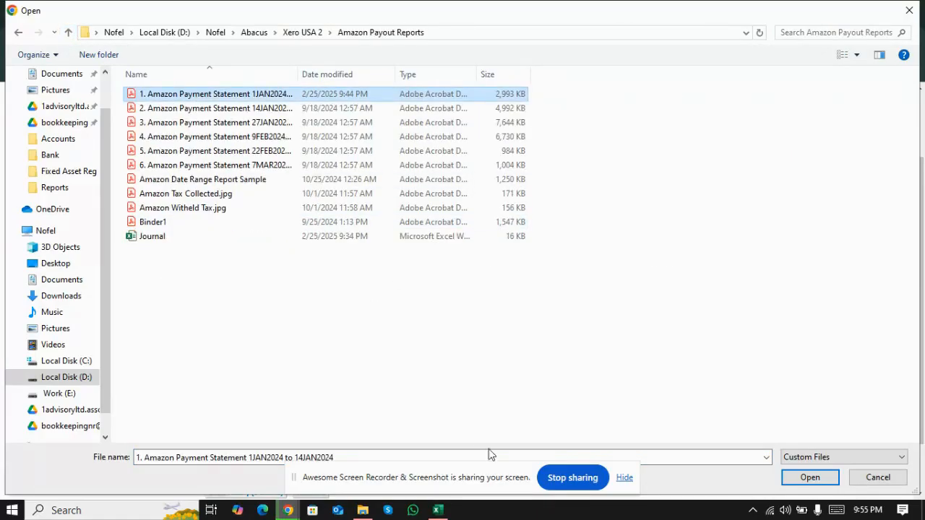
{"action": "left_click", "coordinate": [809, 478]}
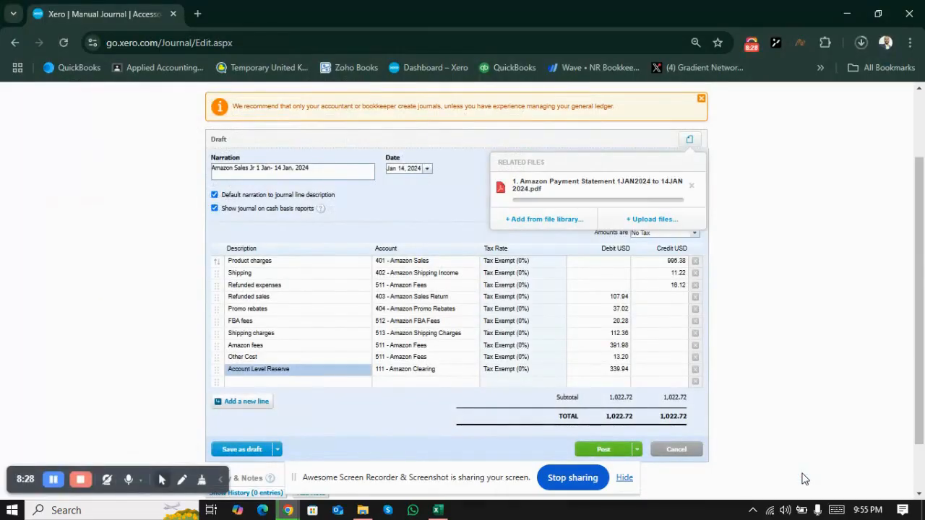
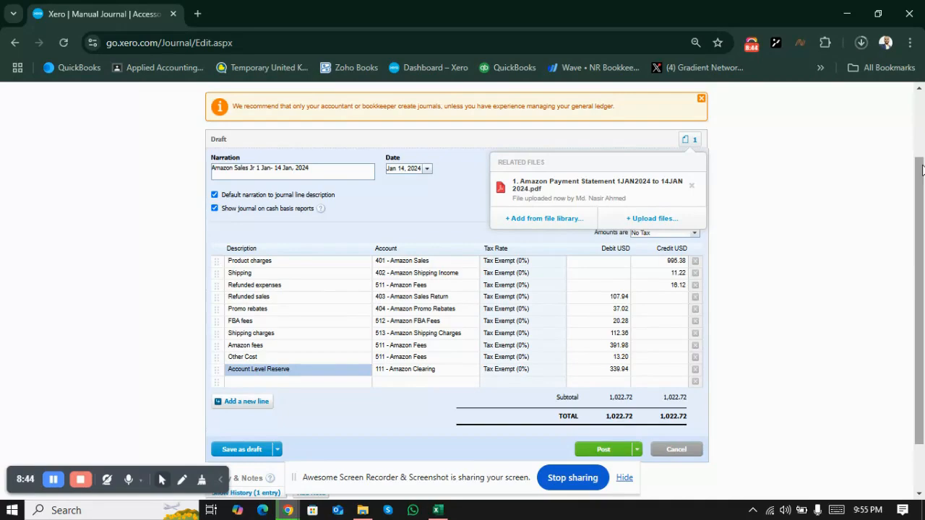
Step: Post the manual journal "Amazon Sales Jr 1 Jan- 14 Jan, 2024"
{"action": "left_click_drag", "start_coordinate": [922, 173], "coordinate": [921, 228]}
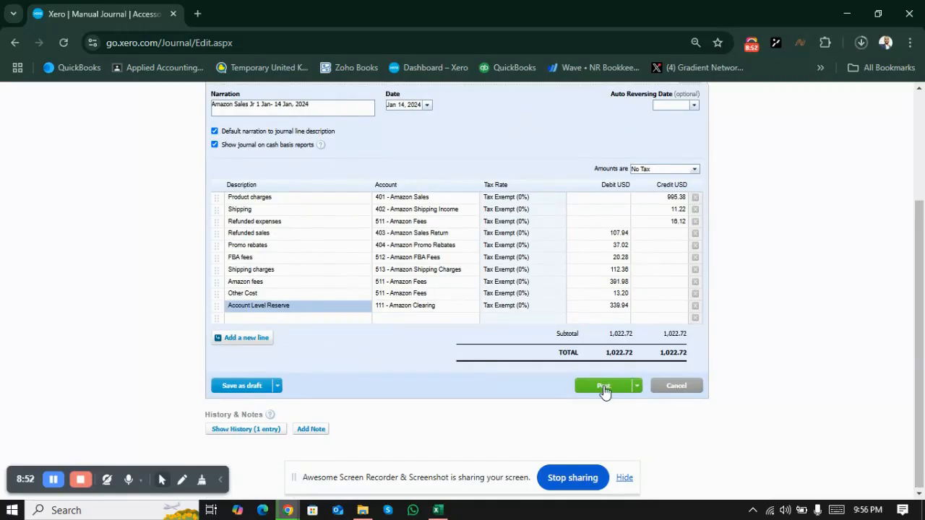
{"action": "left_click", "coordinate": [604, 391]}
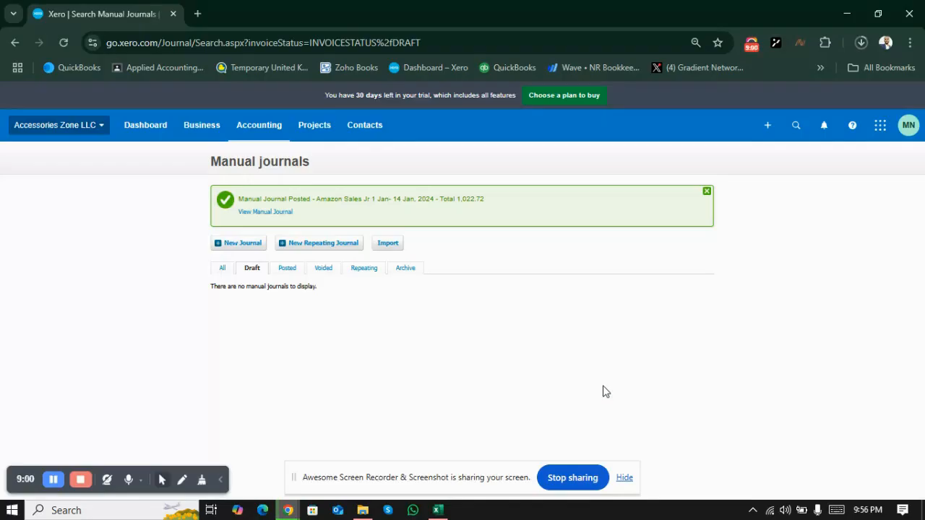
Step: Open the Balance Sheet and Income Statement (Profit and Loss) reports in separate browser tabs and show the Income Statement
{"action": "left_click", "coordinate": [262, 123]}
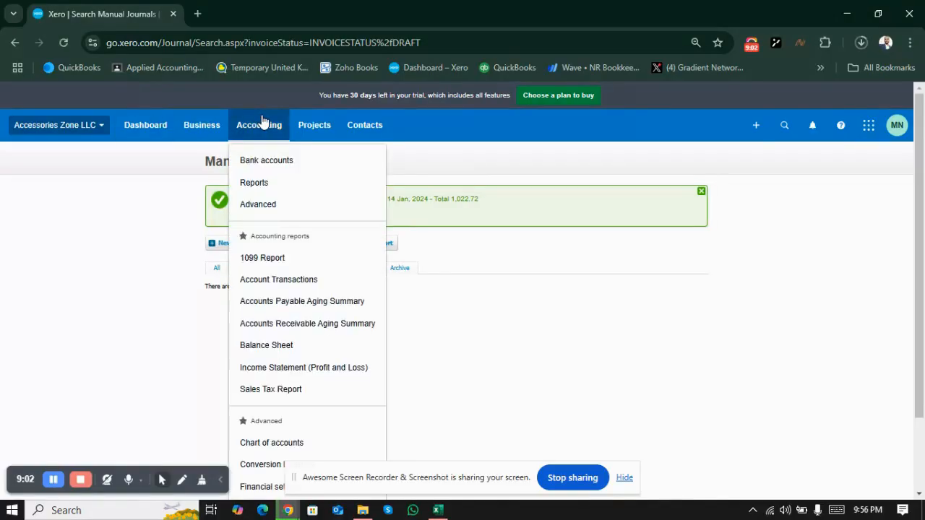
{"action": "left_click", "coordinate": [273, 183]}
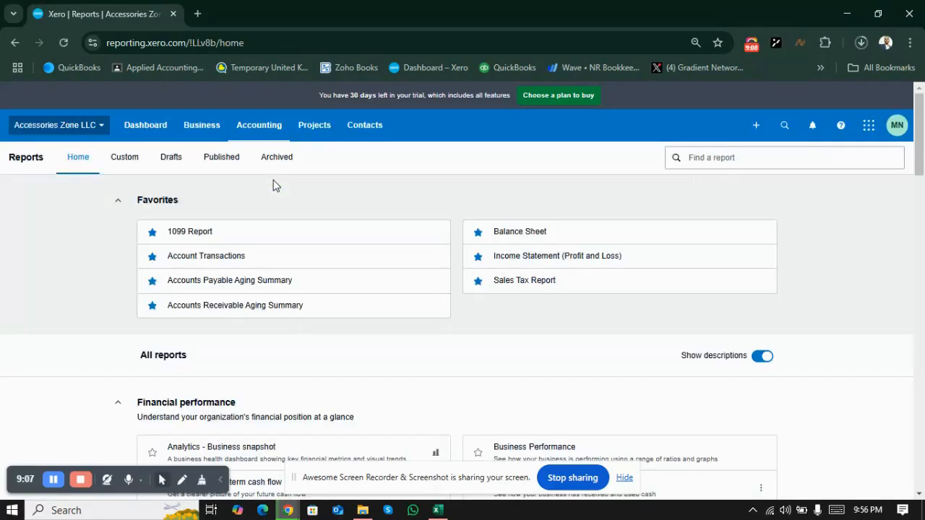
{"action": "right_click", "coordinate": [514, 237]}
{"action": "left_click", "coordinate": [549, 250]}
{"action": "right_click", "coordinate": [525, 255]}
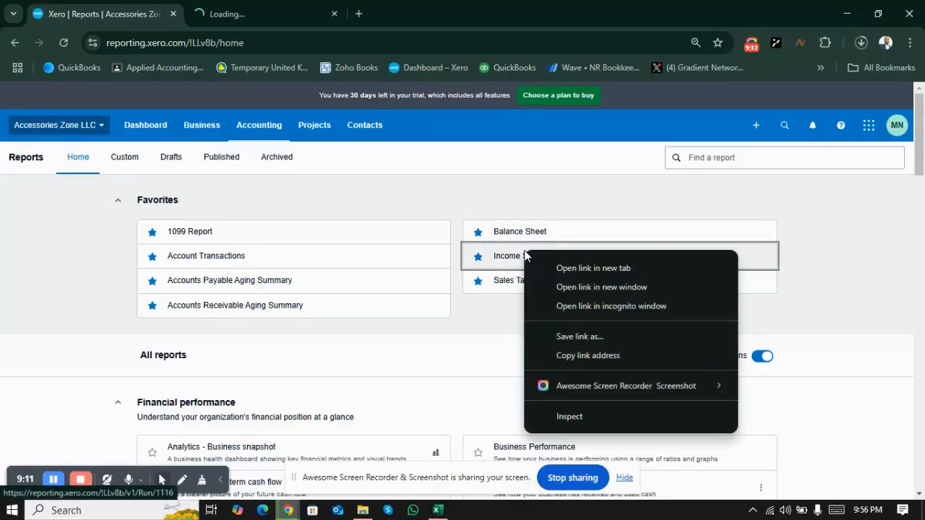
{"action": "left_click", "coordinate": [553, 269]}
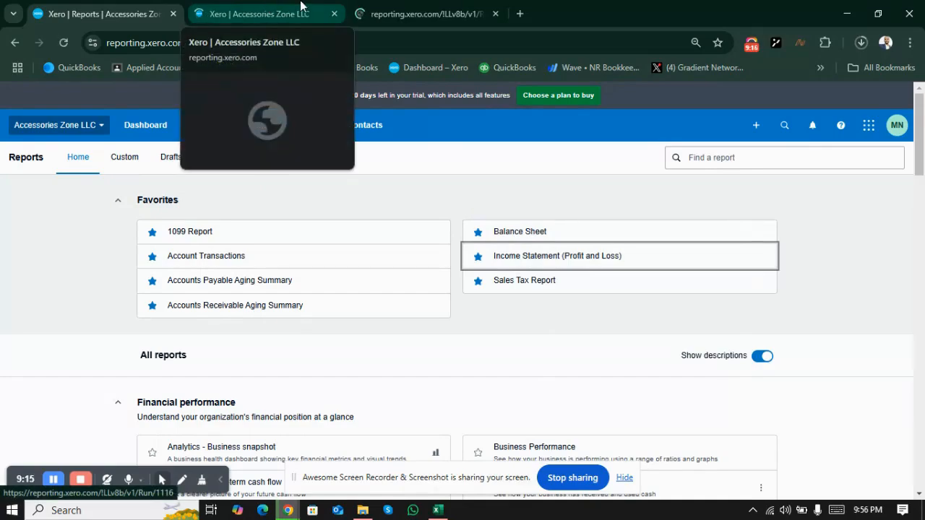
{"action": "left_click", "coordinate": [389, 6]}
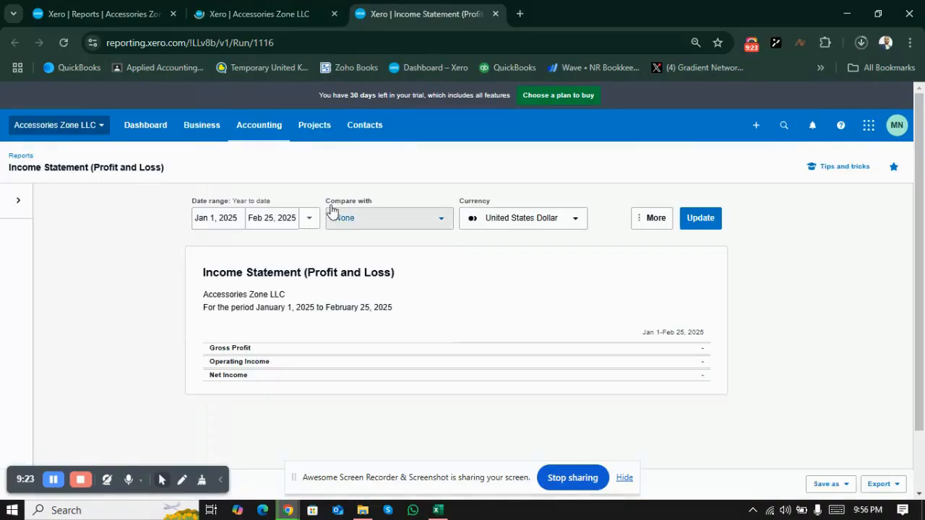
Step: Set the Income Statement's date range to Jan 1, 2024 through Jan 31, 2024
{"action": "left_click", "coordinate": [295, 218]}
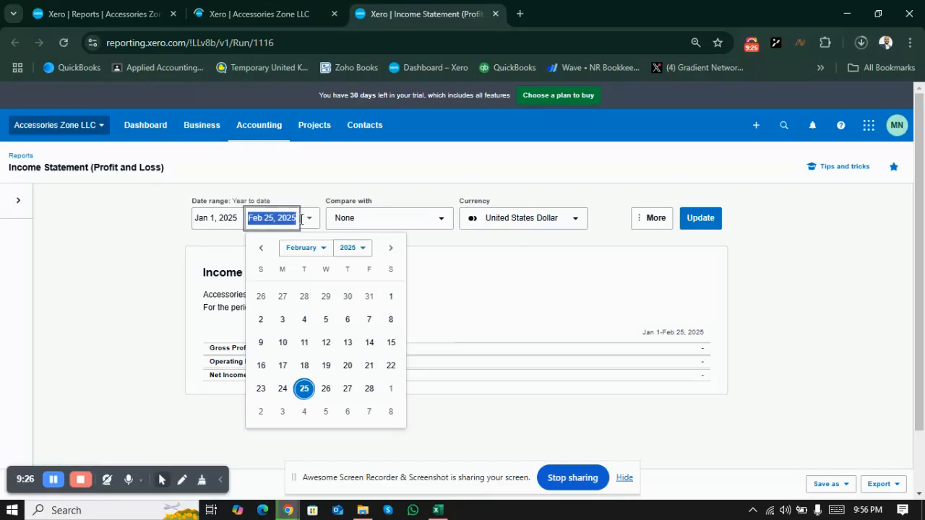
{"action": "left_click", "coordinate": [359, 250]}
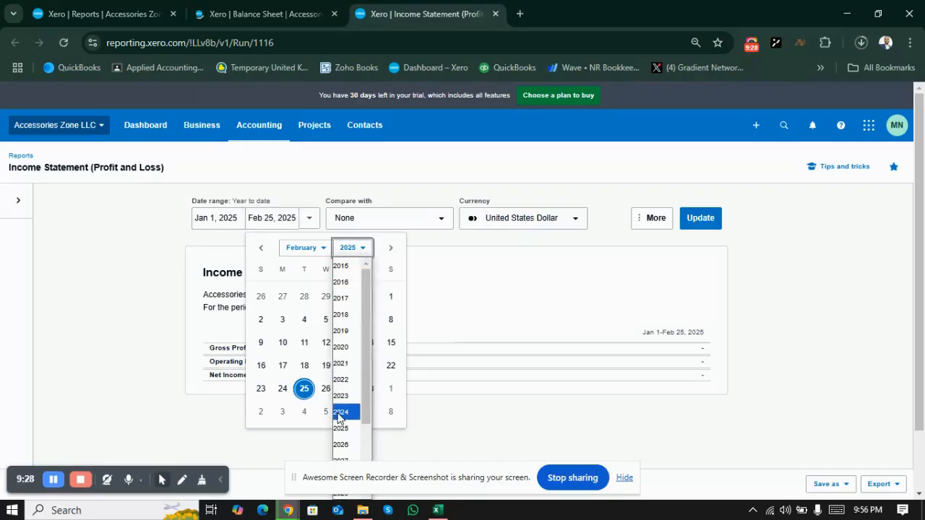
{"action": "left_click", "coordinate": [340, 414]}
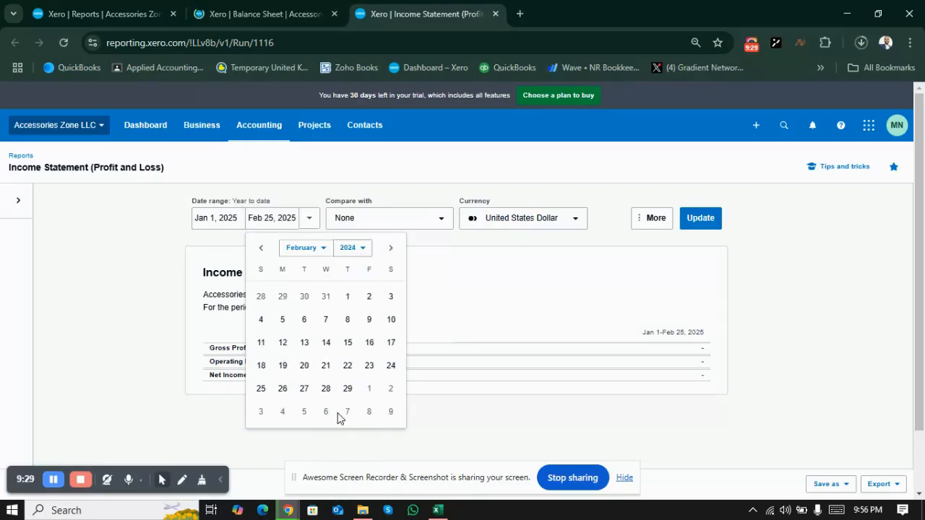
{"action": "left_click", "coordinate": [322, 250]}
{"action": "left_click", "coordinate": [322, 266]}
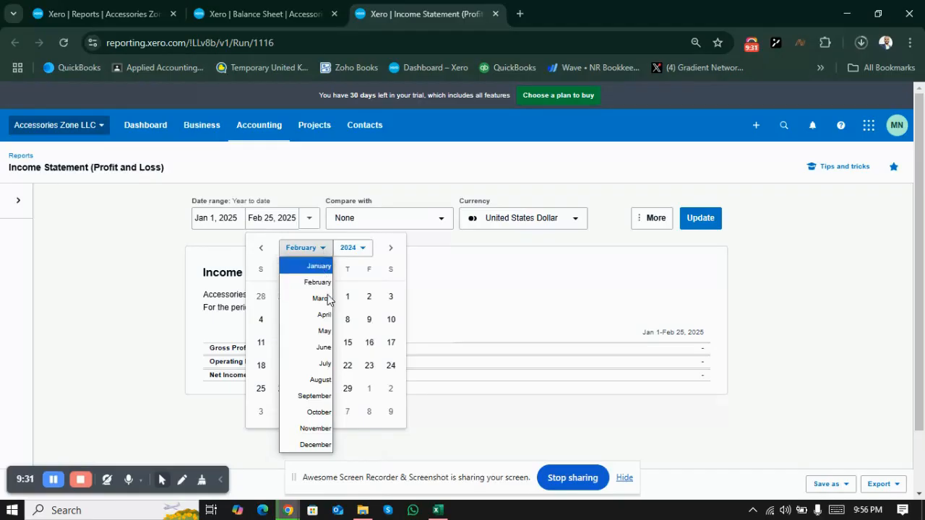
{"action": "left_click", "coordinate": [327, 389]}
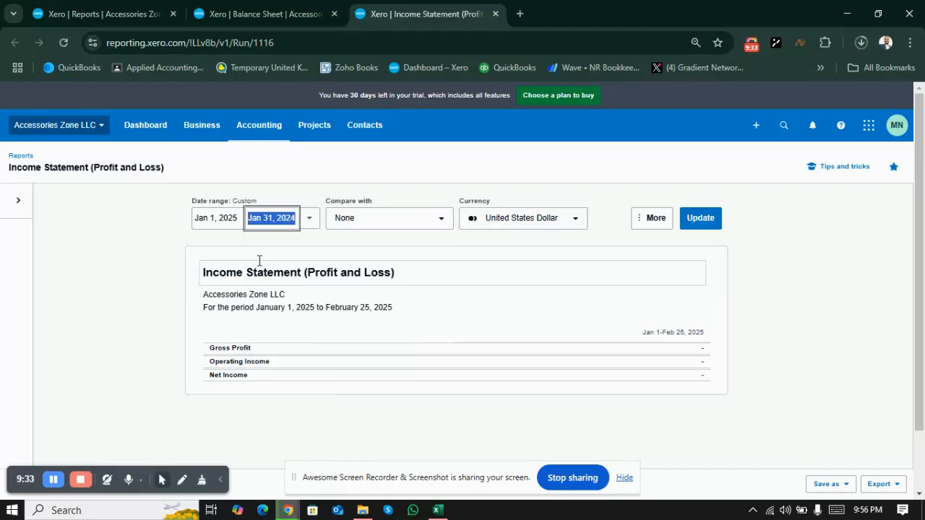
{"action": "left_click", "coordinate": [240, 221]}
{"action": "left_click", "coordinate": [292, 248]}
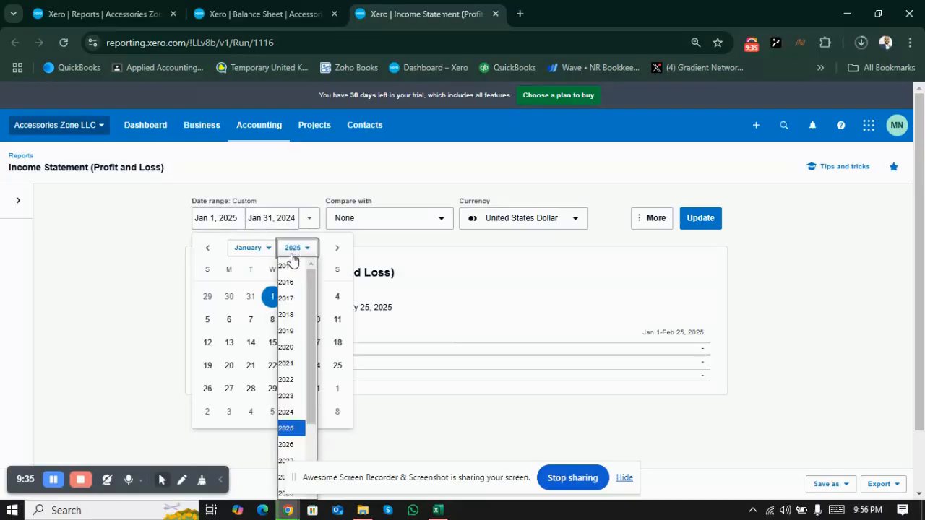
{"action": "left_click", "coordinate": [289, 412]}
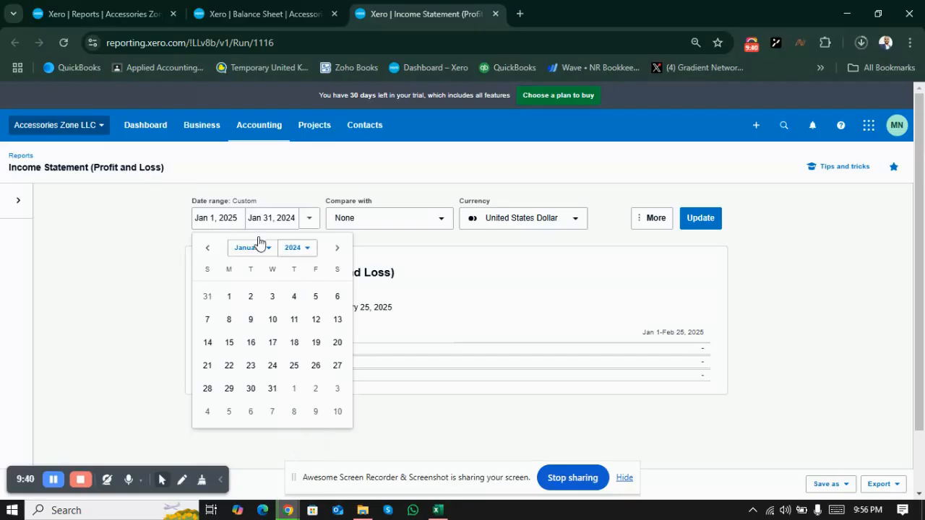
{"action": "left_click", "coordinate": [229, 299]}
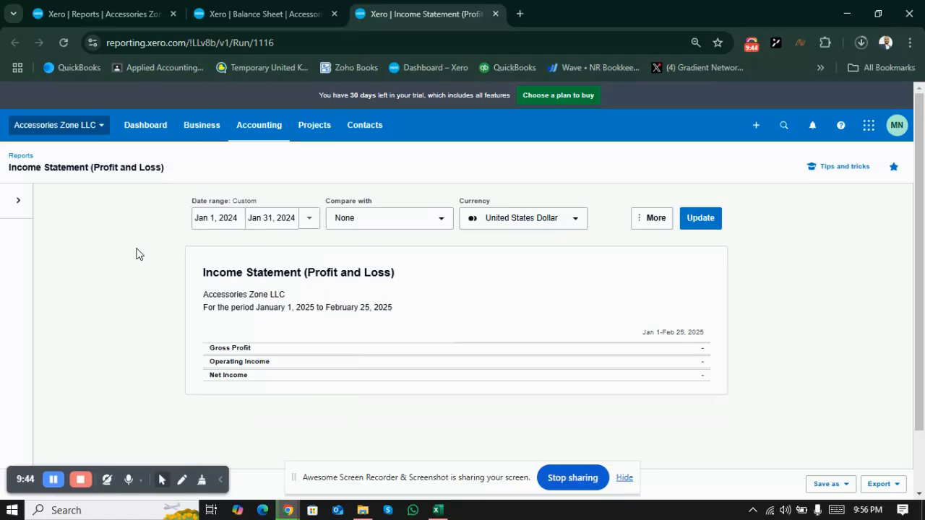
Step: Include account codes in the Income Statement and update the report
{"action": "left_click", "coordinate": [651, 215]}
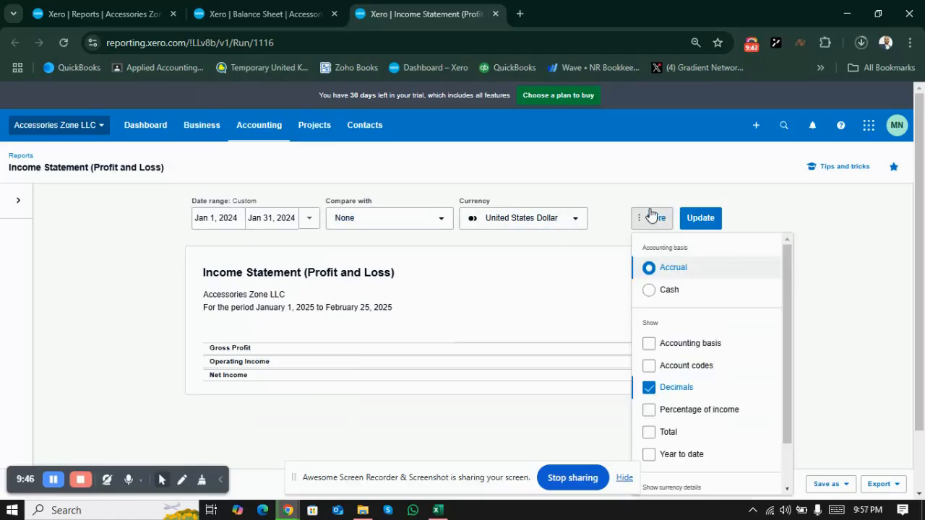
{"action": "left_click", "coordinate": [649, 367]}
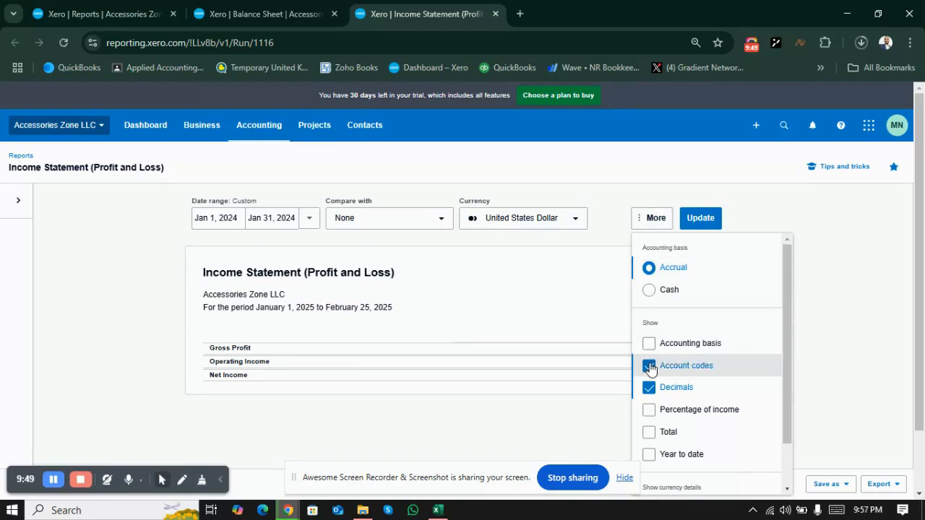
{"action": "left_click", "coordinate": [831, 311]}
{"action": "left_click", "coordinate": [701, 218]}
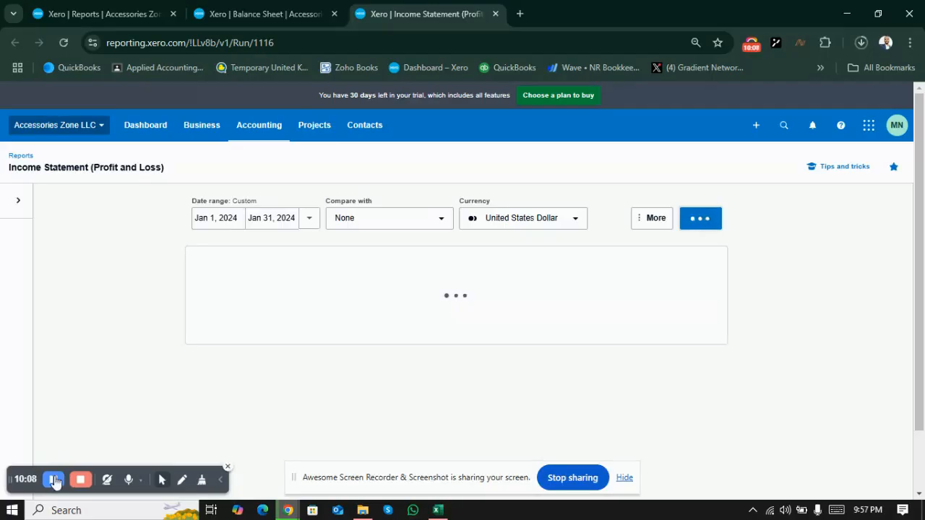
{"action": "scroll", "coordinate": [53, 483], "scroll_direction": "down", "scroll_amount": 1}
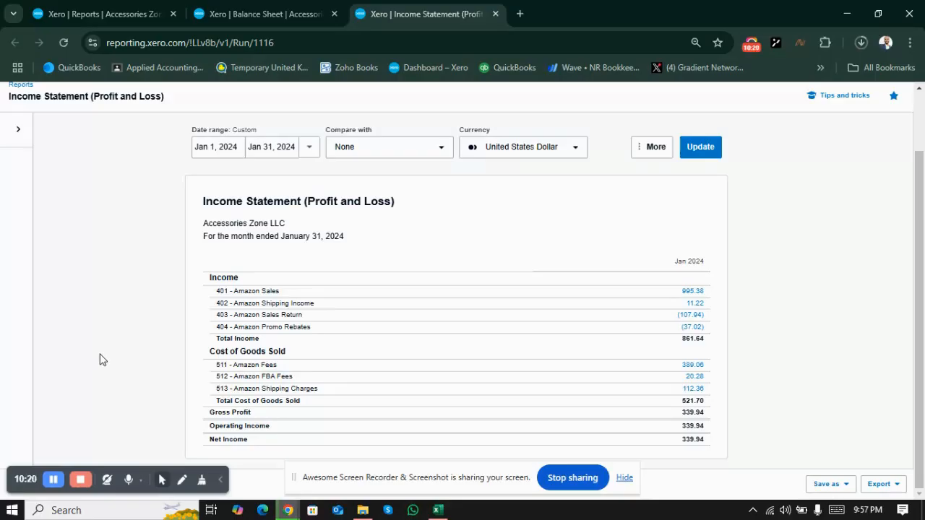
{"action": "key", "text": "alt+Tab"}
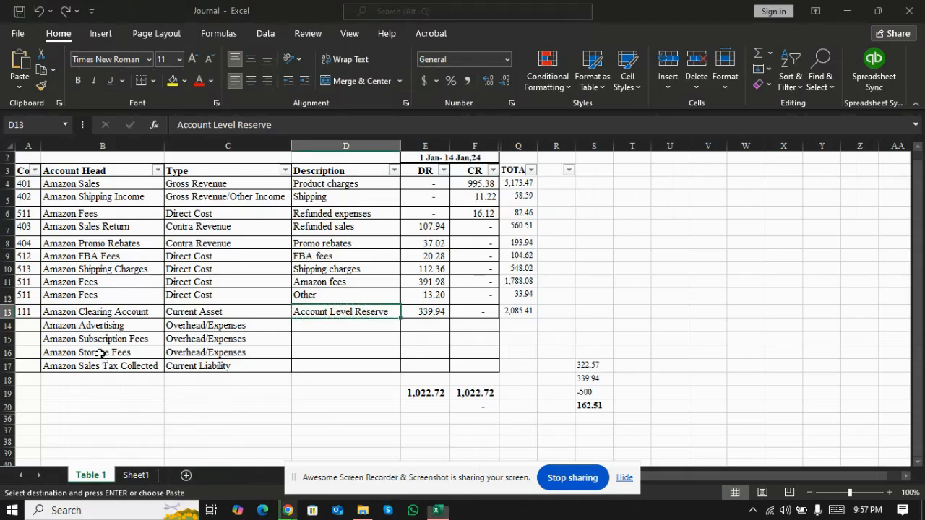
{"action": "key", "text": "Up"}
{"action": "key", "text": "Up"}
{"action": "key", "text": "Up"}
{"action": "key", "text": "Up"}
{"action": "key", "text": "Up"}
{"action": "key", "text": "Up"}
{"action": "key", "text": "Up"}
{"action": "key", "text": "Right"}
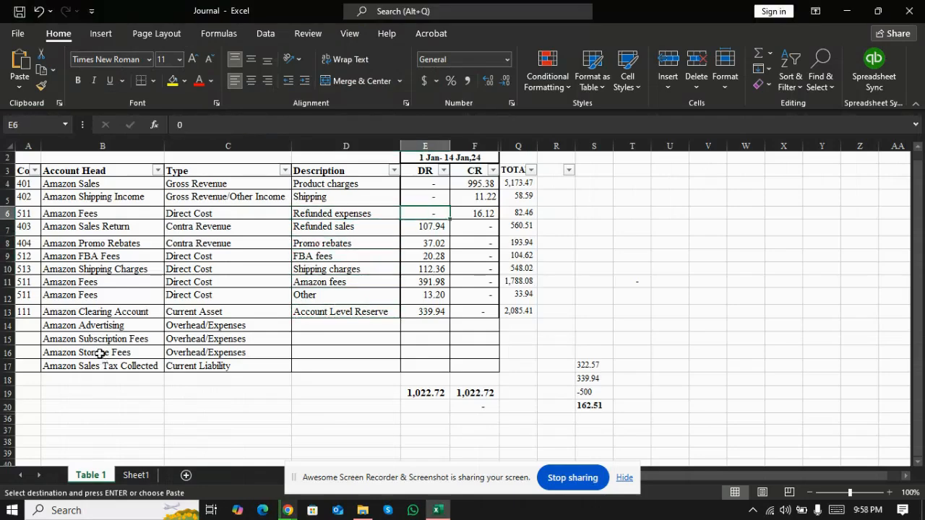
{"action": "key", "text": "Right"}
{"action": "key", "text": "alt+Tab"}
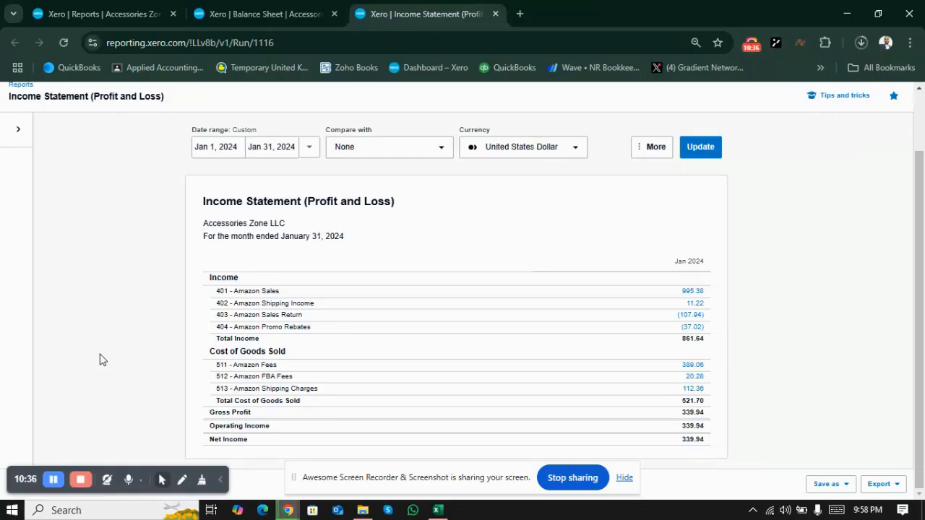
Step: Switch to the Balance Sheet report and set its date to Jan 31, 2024
{"action": "left_click", "coordinate": [241, 8]}
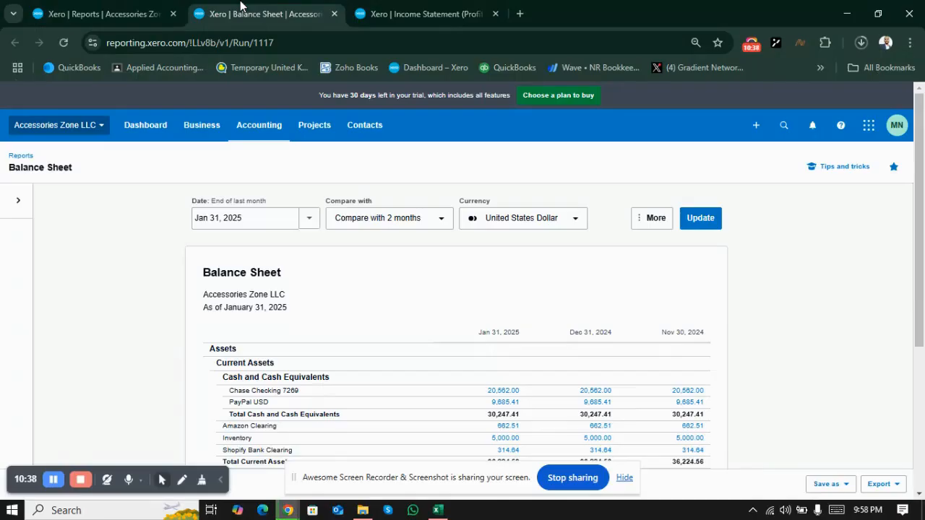
{"action": "left_click", "coordinate": [283, 218]}
{"action": "left_click", "coordinate": [283, 218]}
{"action": "key", "text": "BackSpace"}
{"action": "type", "text": "4"}
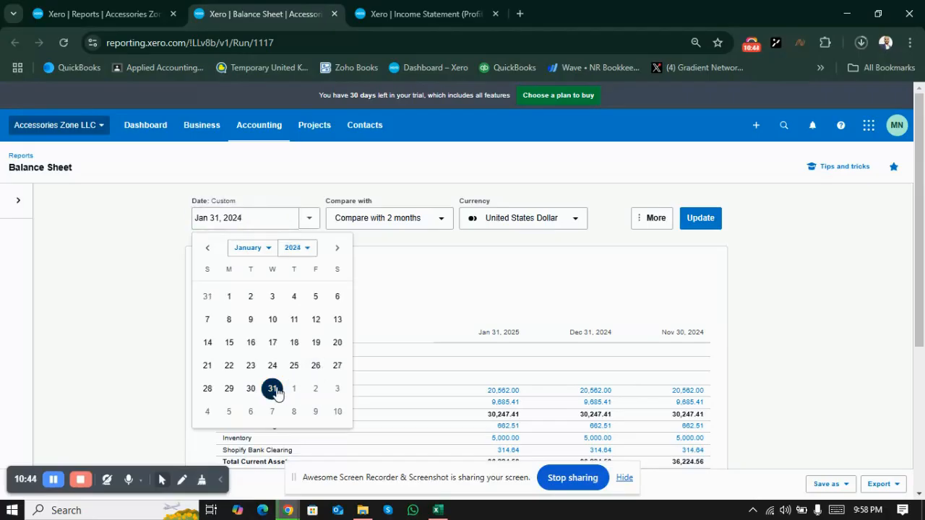
{"action": "left_click", "coordinate": [273, 389]}
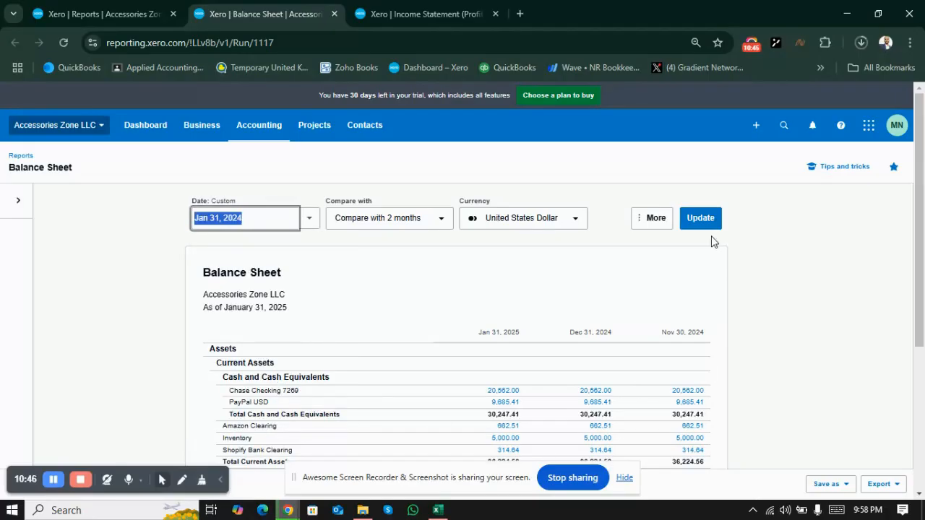
Step: Show account codes on the Balance Sheet, set its comparison to None and update the report
{"action": "left_click", "coordinate": [647, 223]}
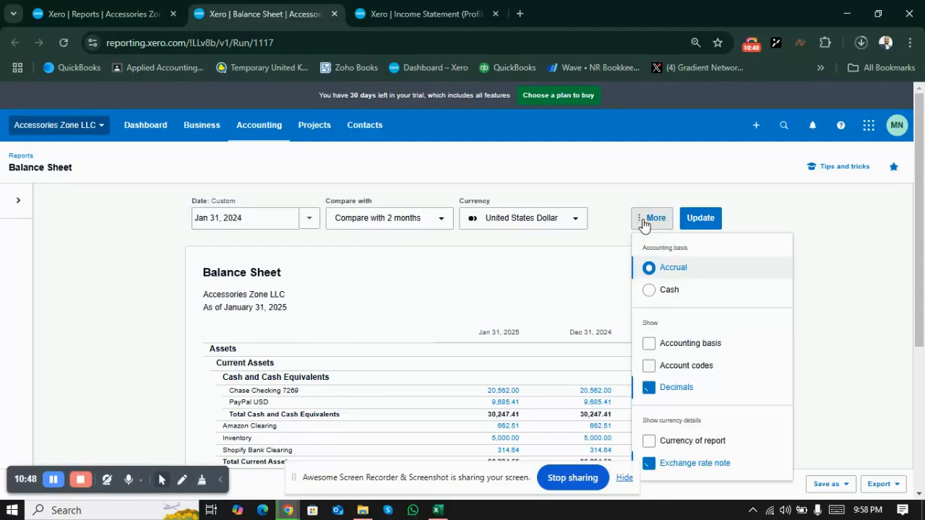
{"action": "left_click", "coordinate": [649, 366]}
{"action": "left_click", "coordinate": [804, 266]}
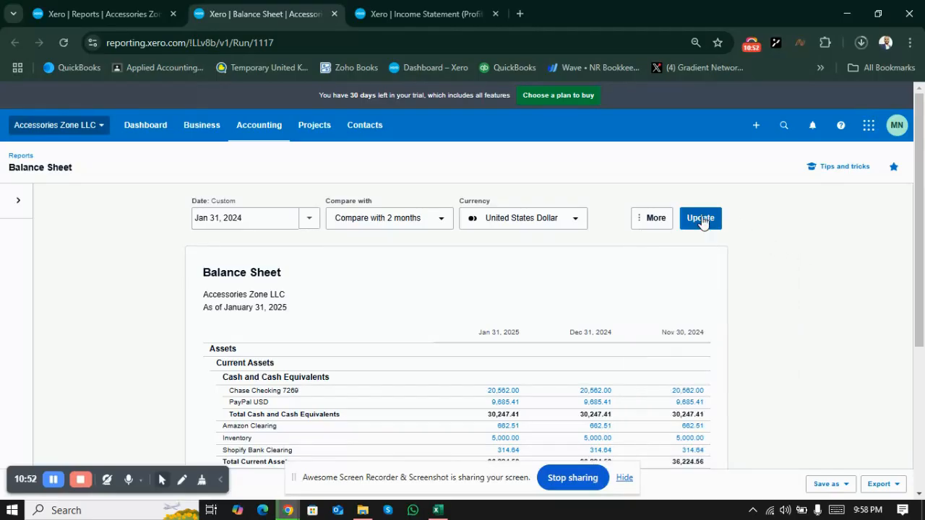
{"action": "left_click", "coordinate": [447, 218]}
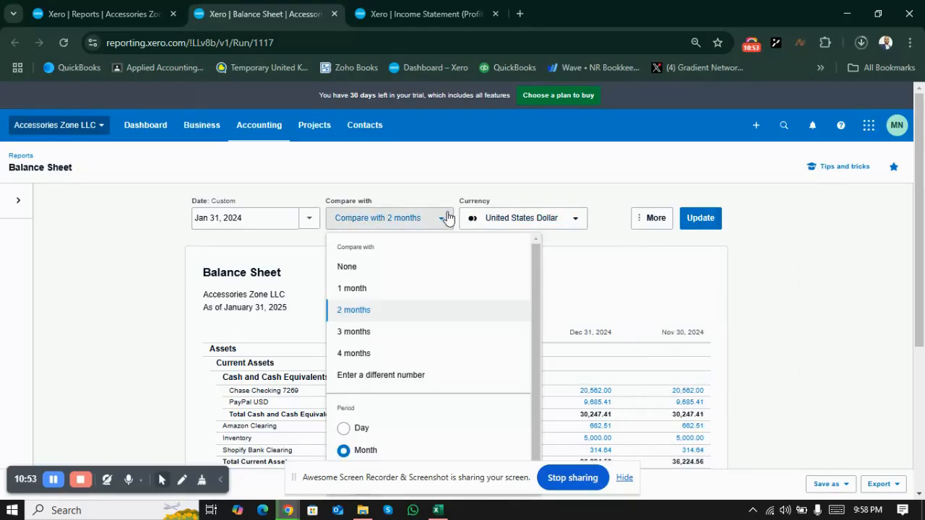
{"action": "left_click", "coordinate": [386, 266]}
{"action": "left_click", "coordinate": [709, 216]}
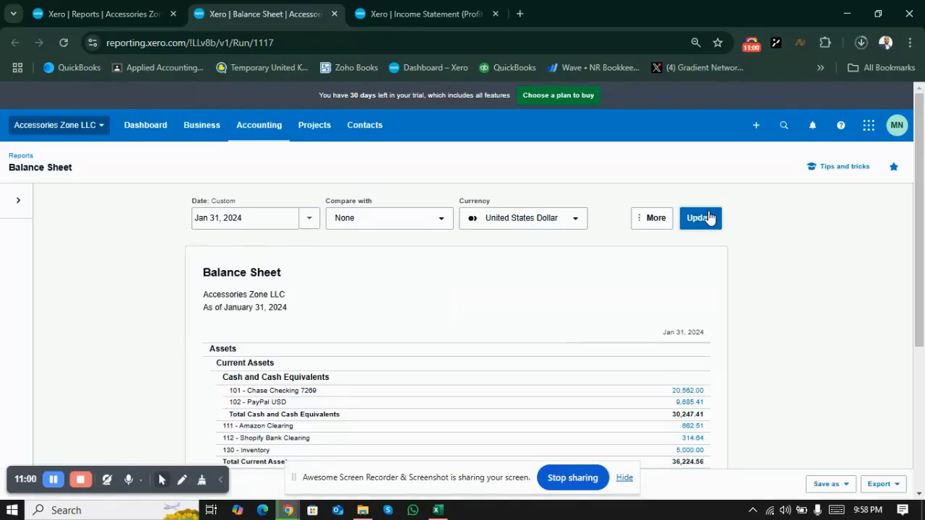
Step: Open the transactions behind the Balance Sheet's 111 - Amazon Clearing balance and review them
{"action": "scroll", "coordinate": [708, 217], "scroll_direction": "down", "scroll_amount": 3}
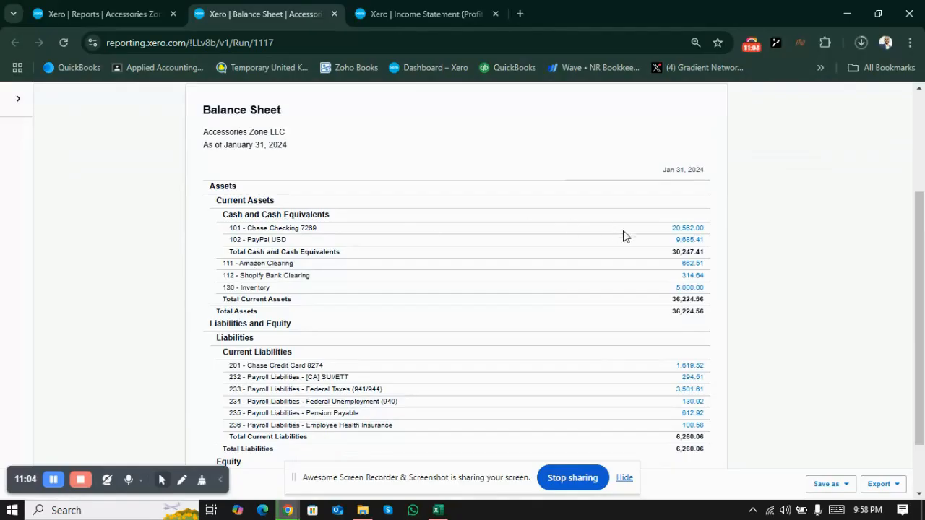
{"action": "left_click", "coordinate": [693, 266]}
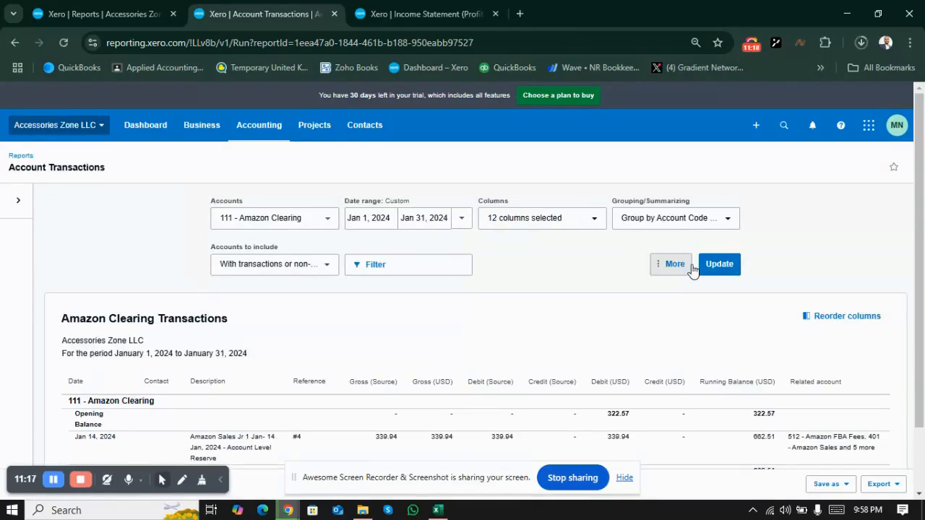
{"action": "scroll", "coordinate": [692, 269], "scroll_direction": "down", "scroll_amount": 2}
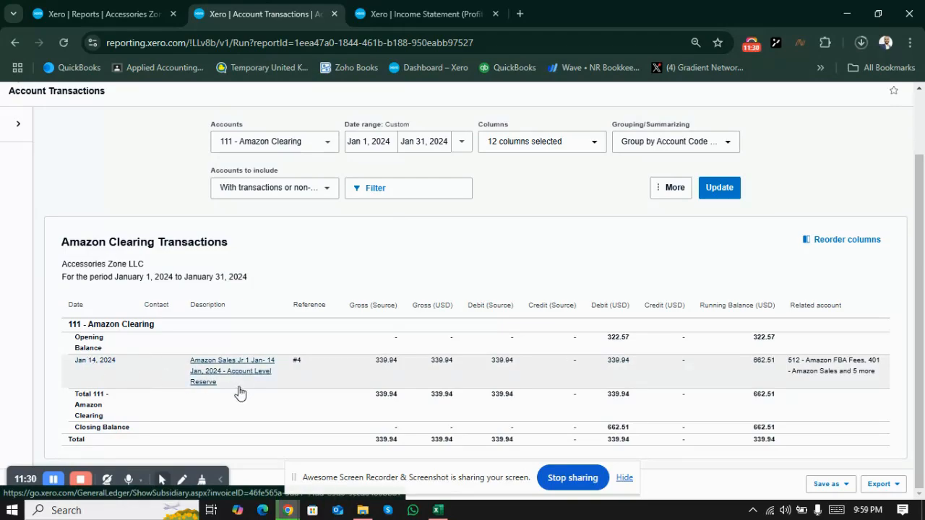
Step: Check the Amazon Clearing Account debit in the Excel journal against the Xero clearing transactions
{"action": "key", "text": "alt+Tab"}
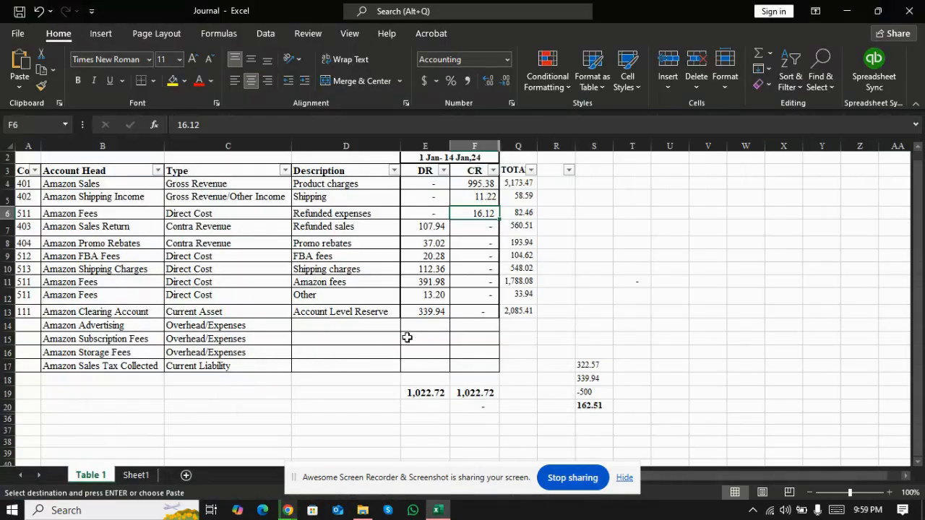
{"action": "left_click", "coordinate": [427, 317]}
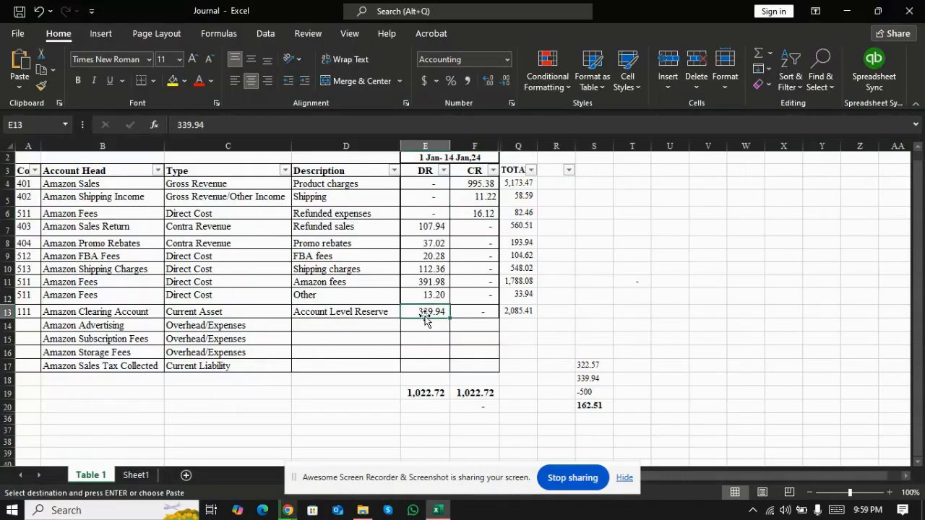
{"action": "key", "text": "alt+Tab"}
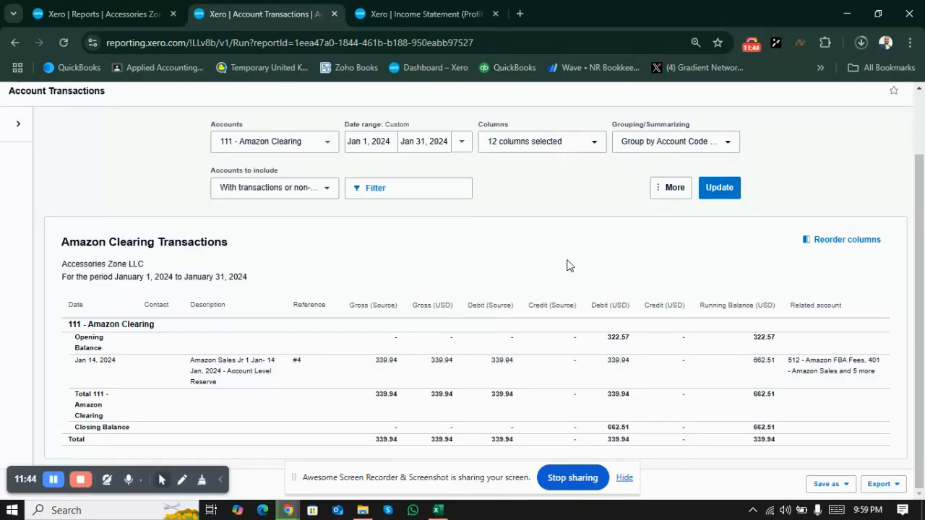
Step: Switch to the Journal workbook in Excel and examine the clearing balance formula in cell S20 beside the journal table
{"action": "key", "text": "alt+Tab"}
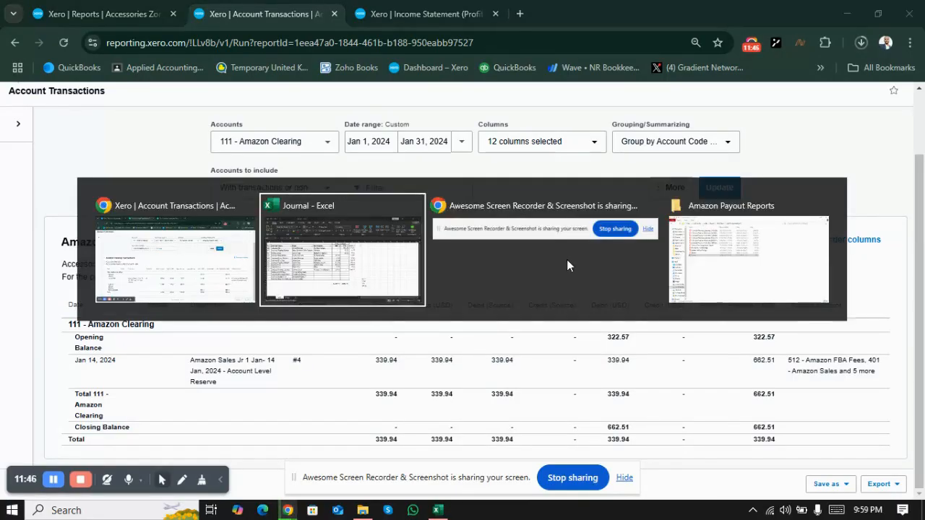
{"action": "key", "text": "Down"}
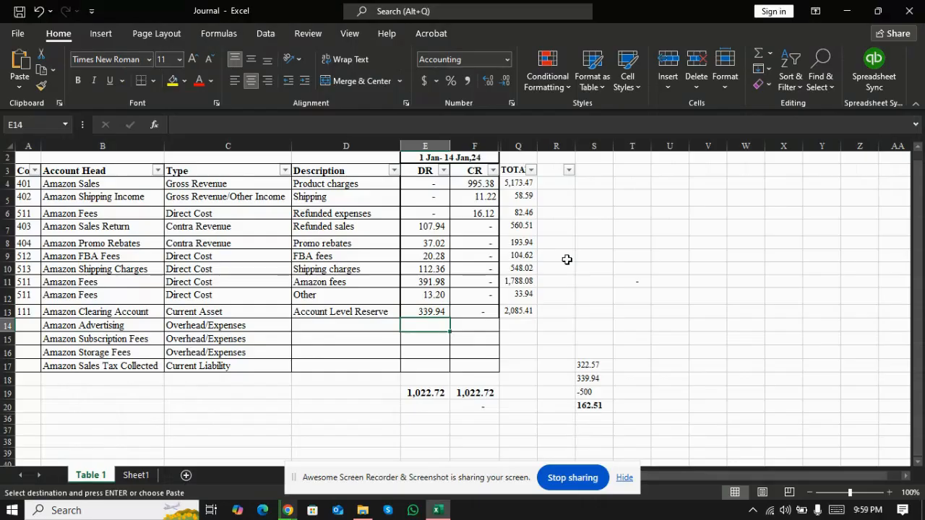
{"action": "key", "text": "Down"}
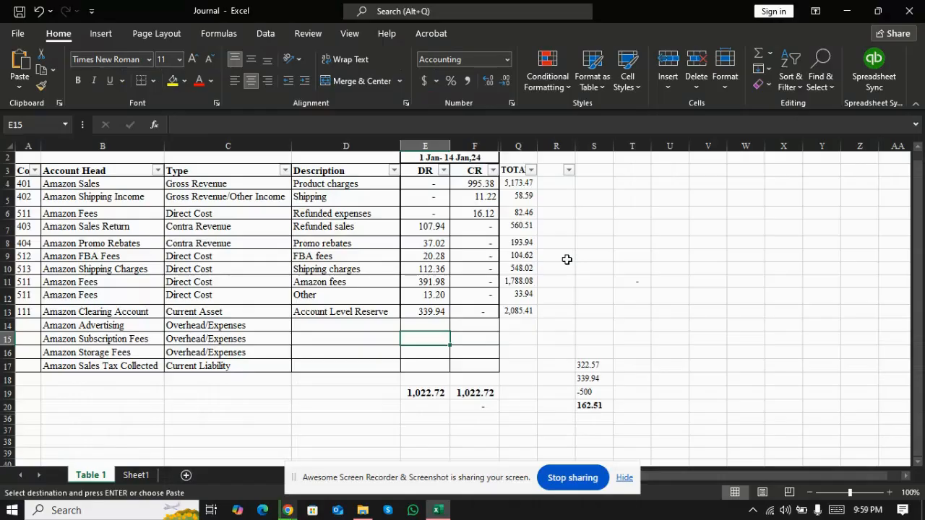
{"action": "key", "text": "Right"}
{"action": "key", "text": "Right"}
{"action": "key", "text": "Down"}
{"action": "key", "text": "Down"}
{"action": "key", "text": "Right"}
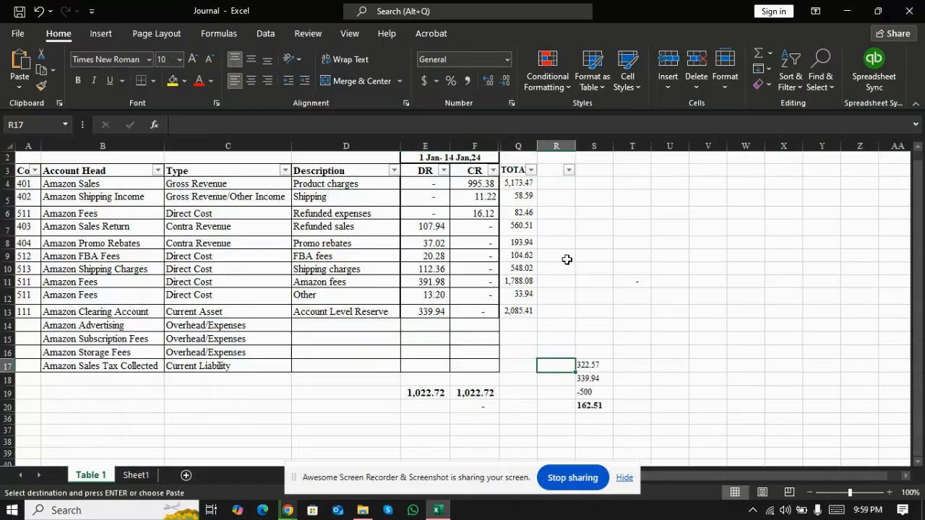
{"action": "key", "text": "Right"}
{"action": "key", "text": "Down"}
{"action": "key", "text": "Down"}
{"action": "key", "text": "Down"}
{"action": "key", "text": "alt+Tab"}
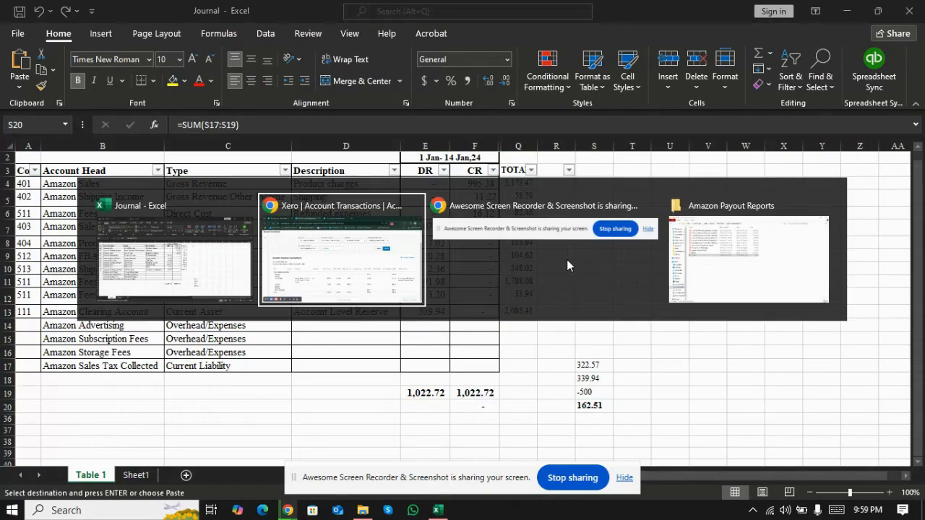
{"action": "key", "text": "alt+shift+Tab"}
Step: Review the amounts in S17:S19 that feed the sum in S20, and return to the Account Transactions report in Xero
{"action": "key", "text": "Up"}
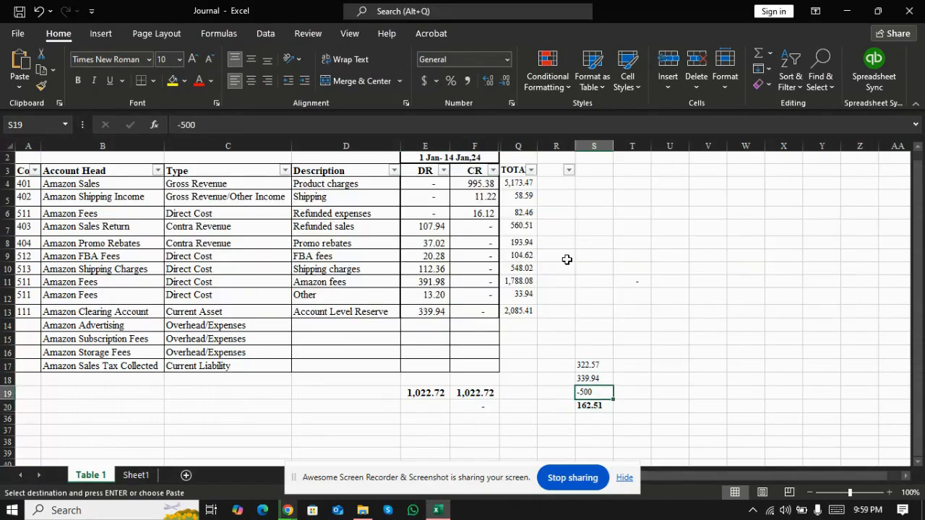
{"action": "key", "text": "Up"}
{"action": "key", "text": "Up"}
{"action": "key", "text": "Down"}
{"action": "key", "text": "Down"}
{"action": "key", "text": "Down"}
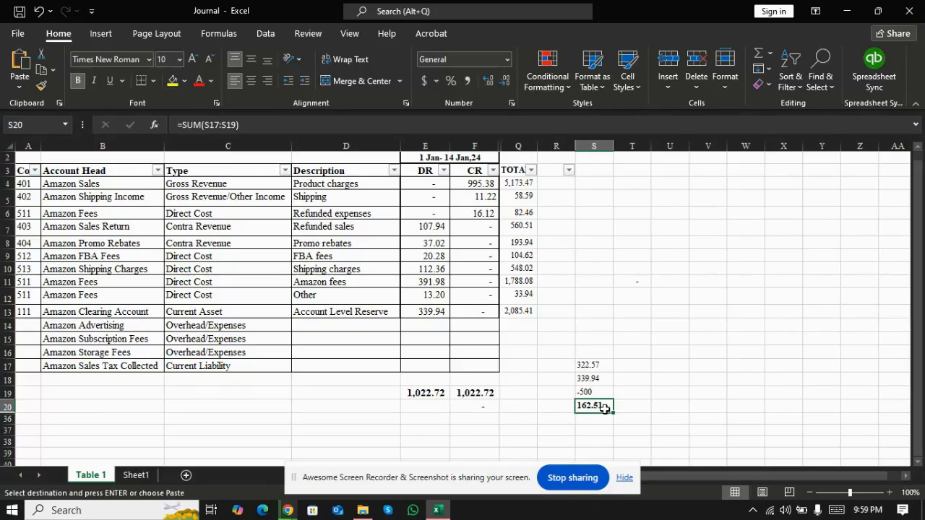
{"action": "key", "text": "alt+Tab"}
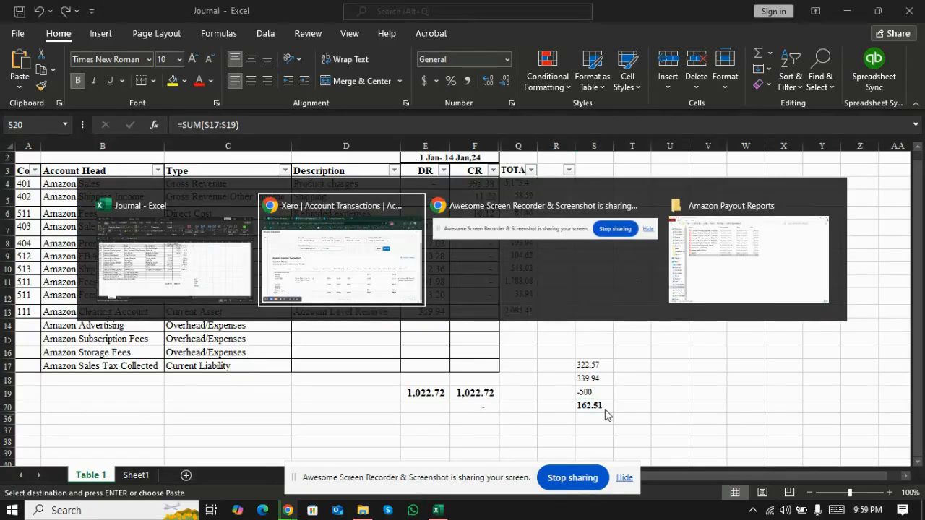